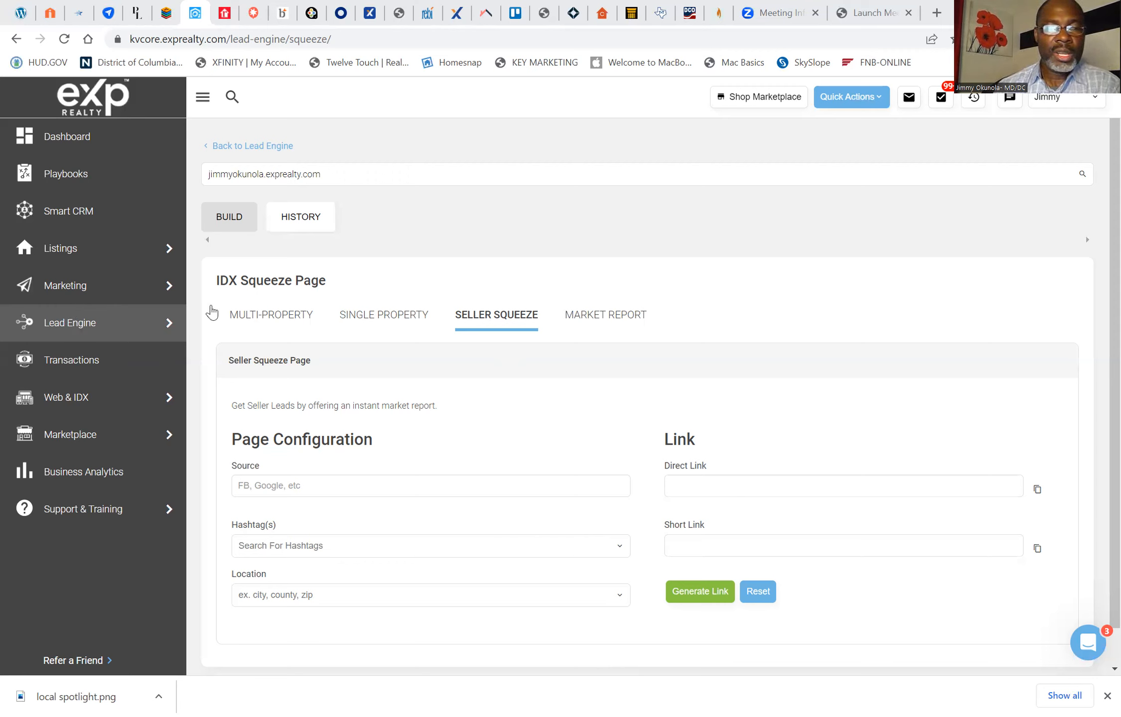
Step: Open the squeeze page builder, view the Market Report settings, and return to the Seller Squeeze form
mouse_move(152, 327)
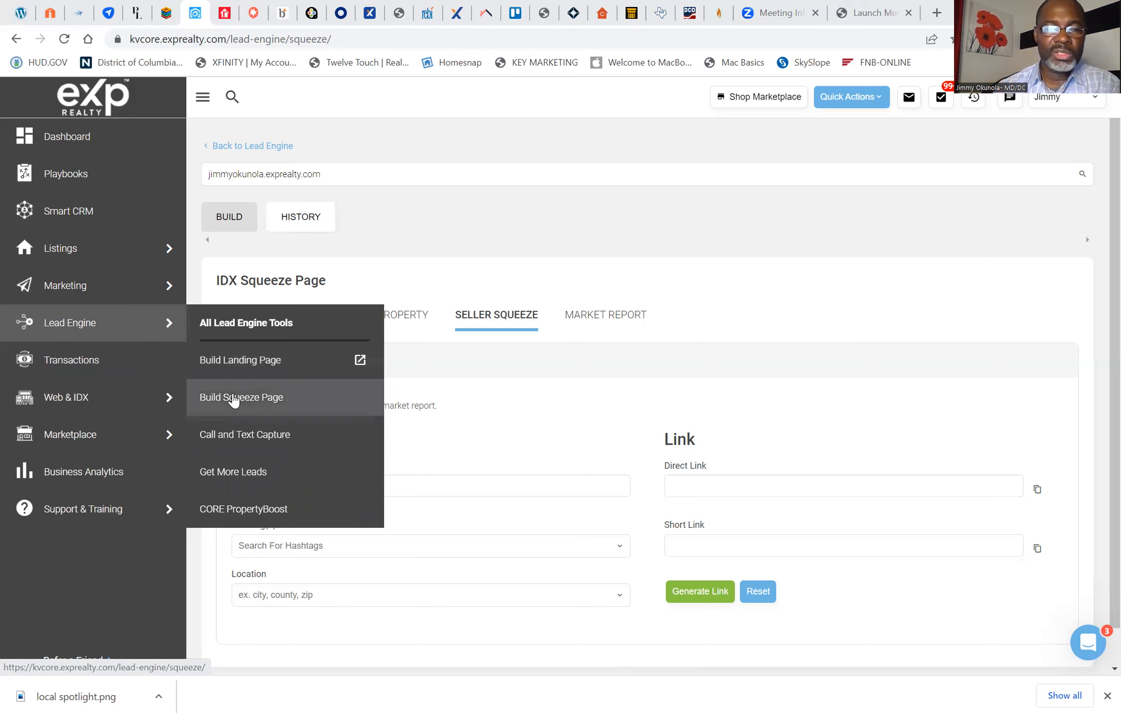
left_click(233, 395)
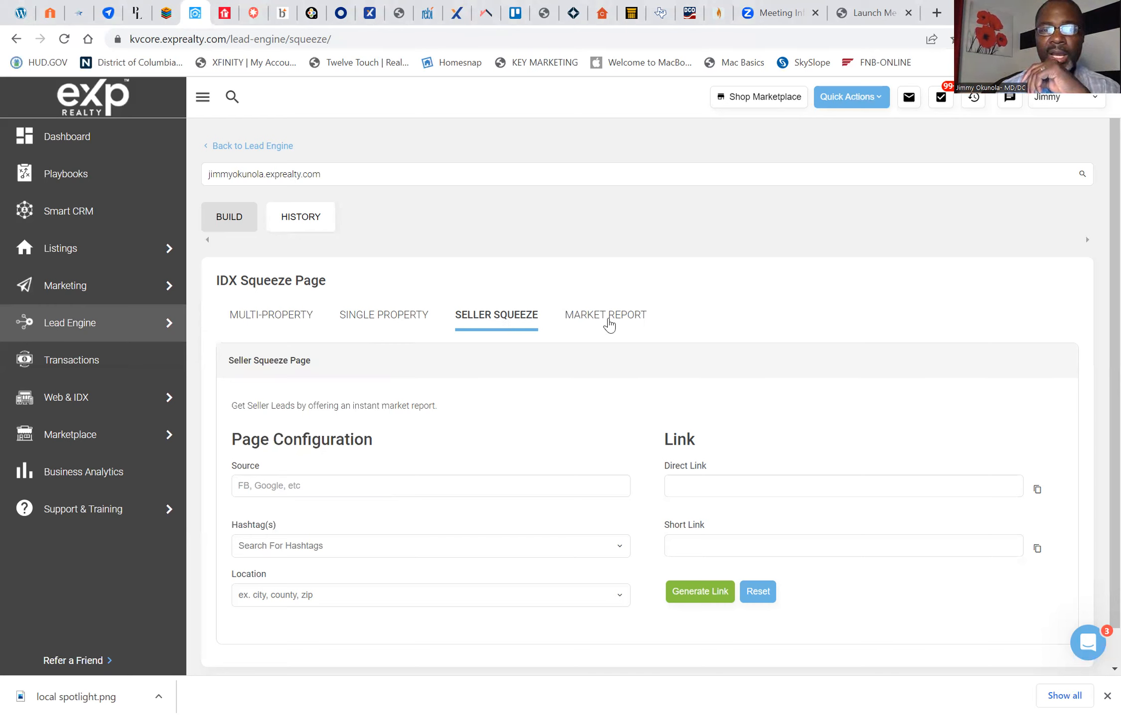
left_click(609, 324)
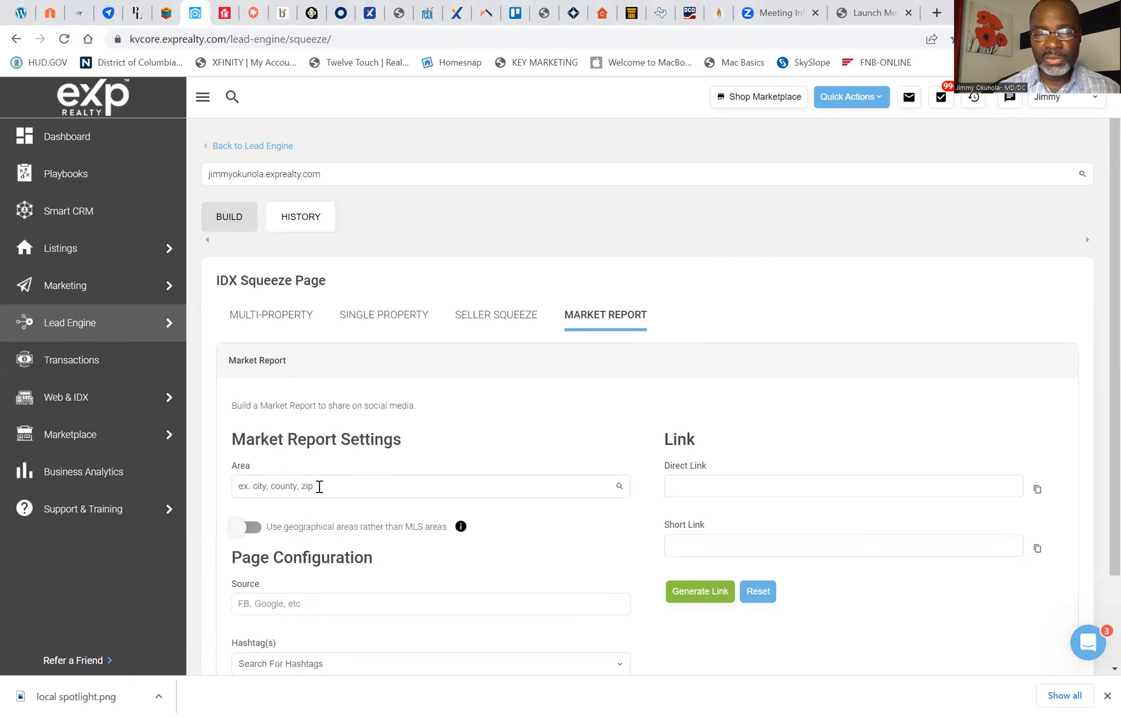
left_click(501, 320)
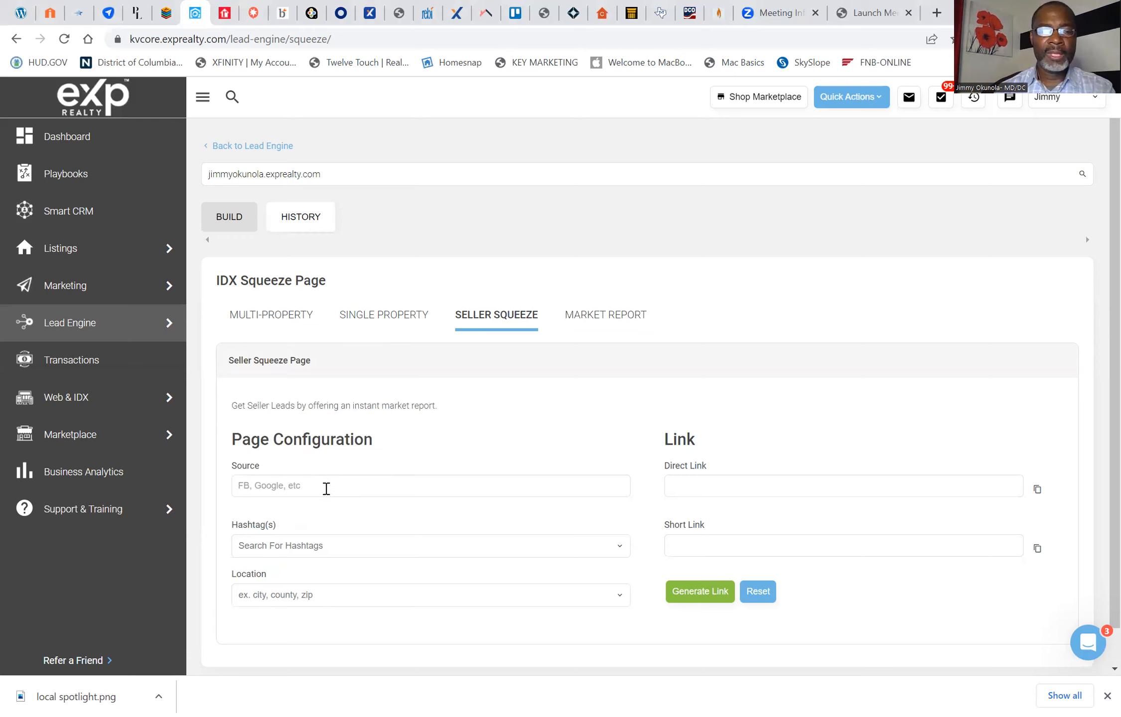
Step: Add the new hashtag #SellerHomeValuation to the seller squeeze page configuration
scroll(379, 496, "down", 1)
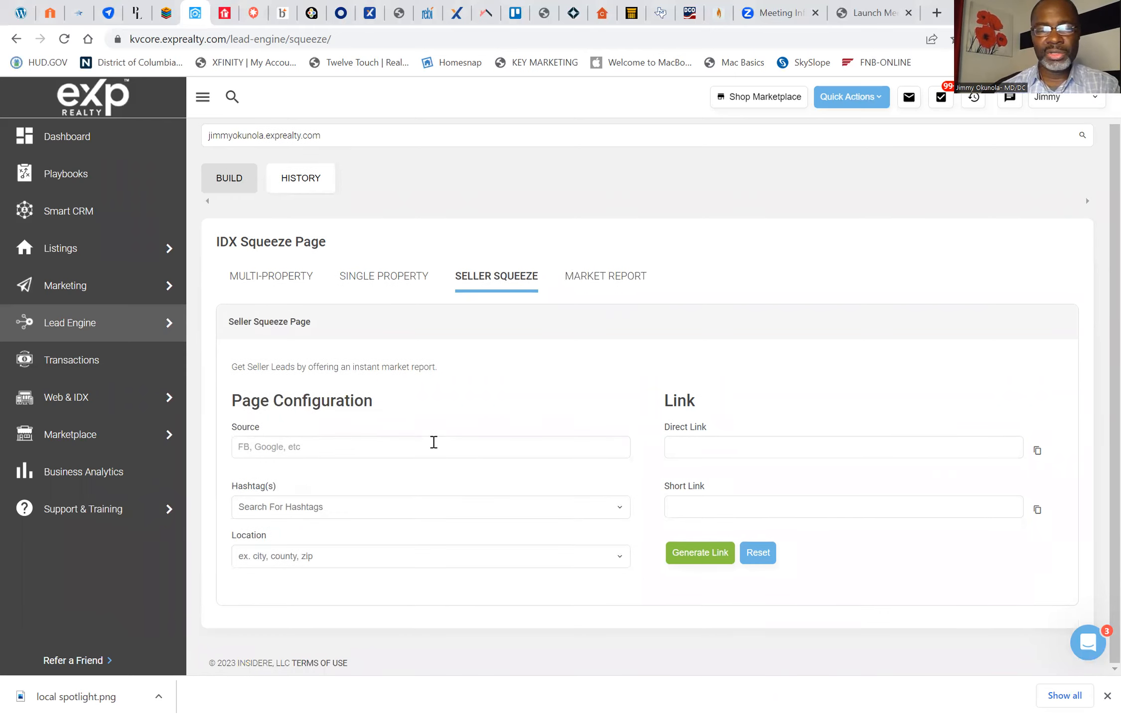
left_click(323, 508)
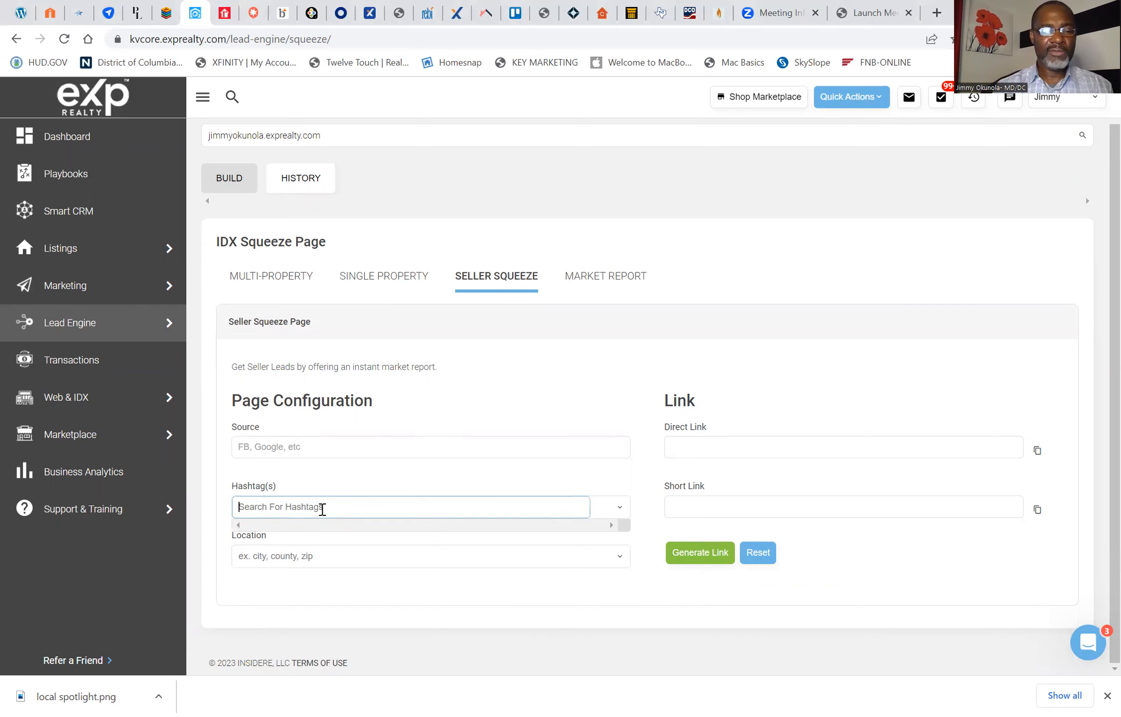
type("#")
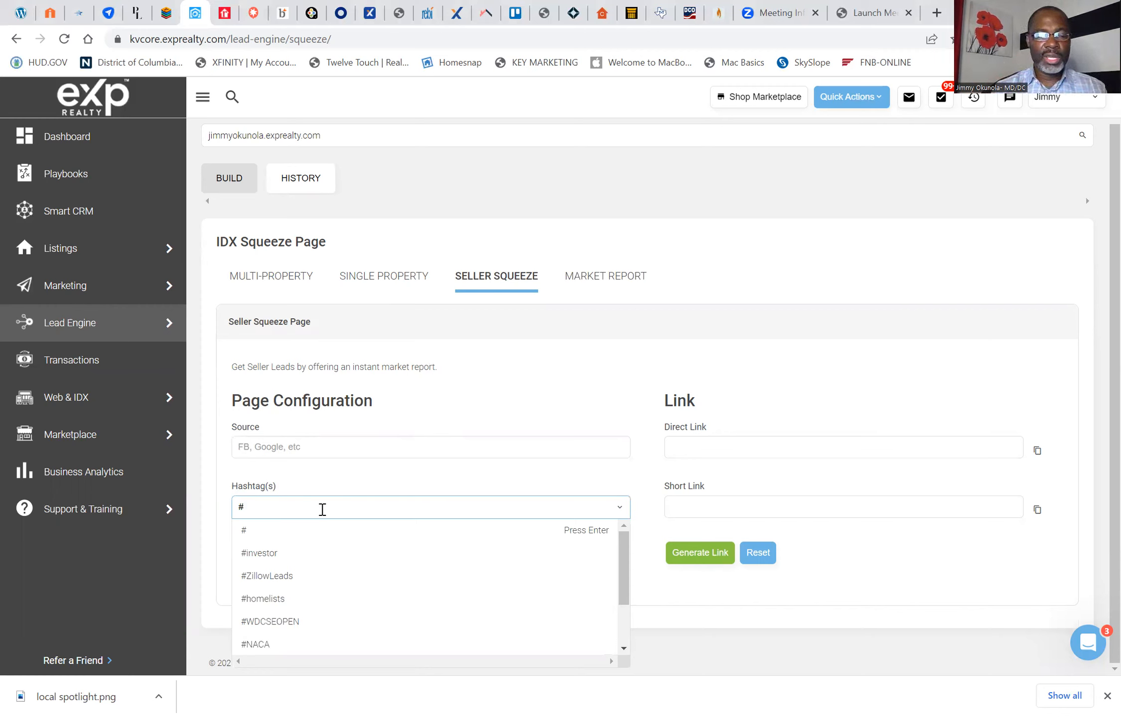
type("Sell")
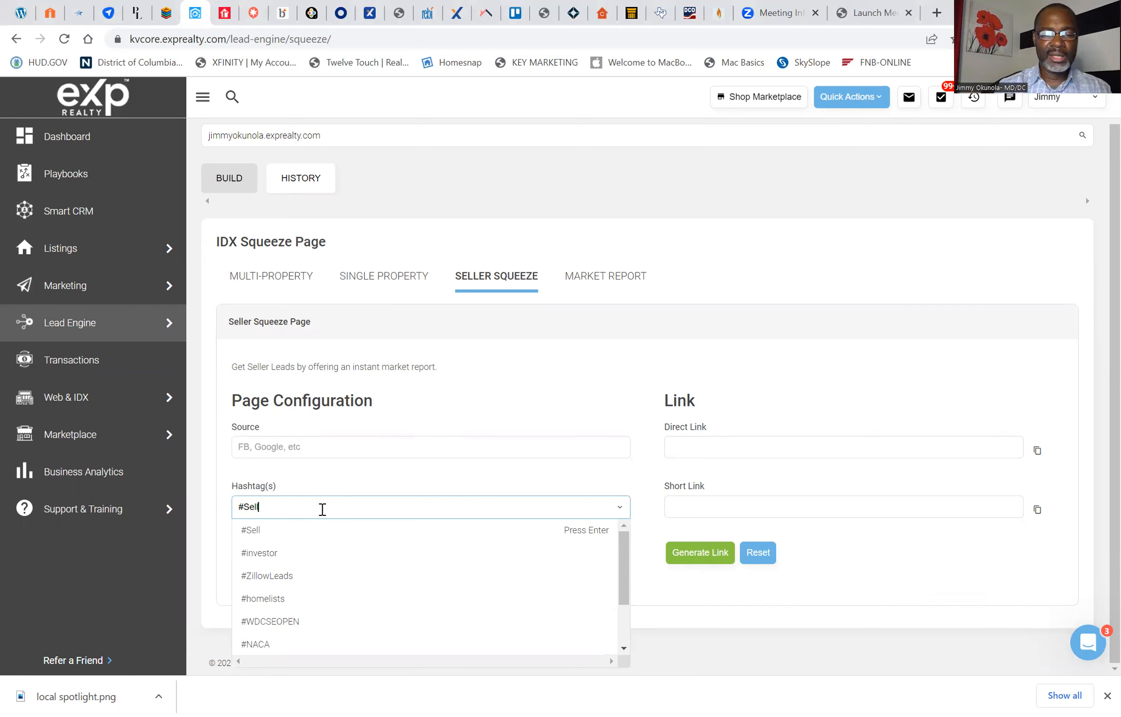
type("erHomeV")
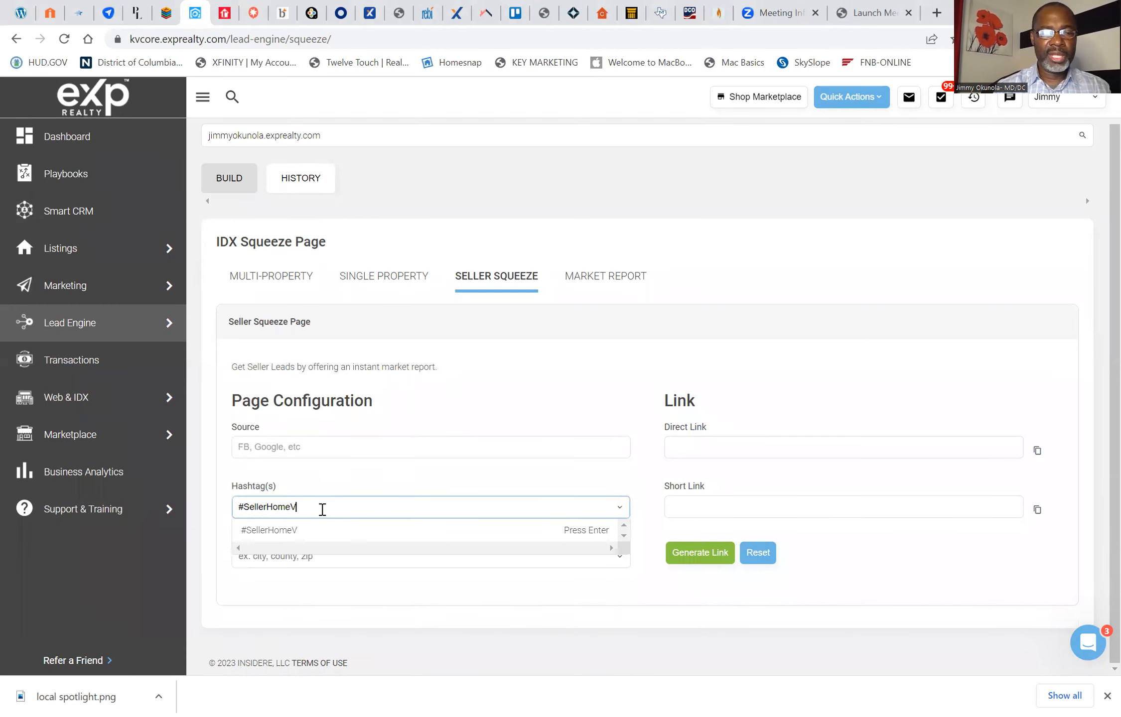
type("aluat")
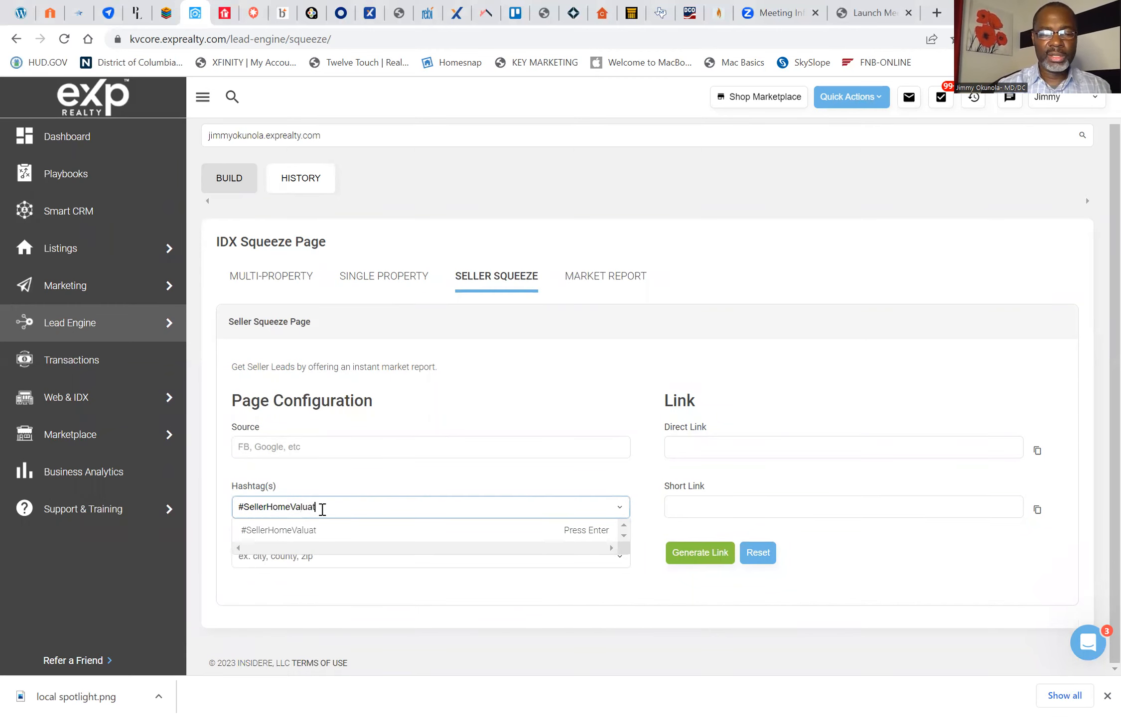
type("ion")
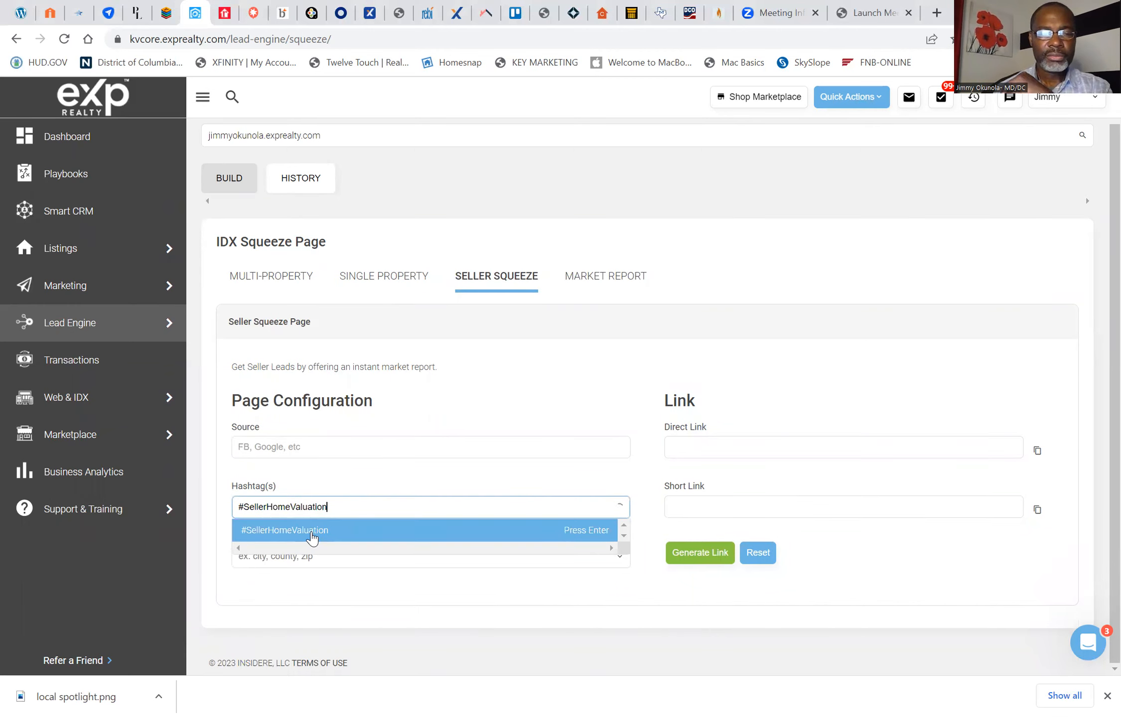
left_click(312, 537)
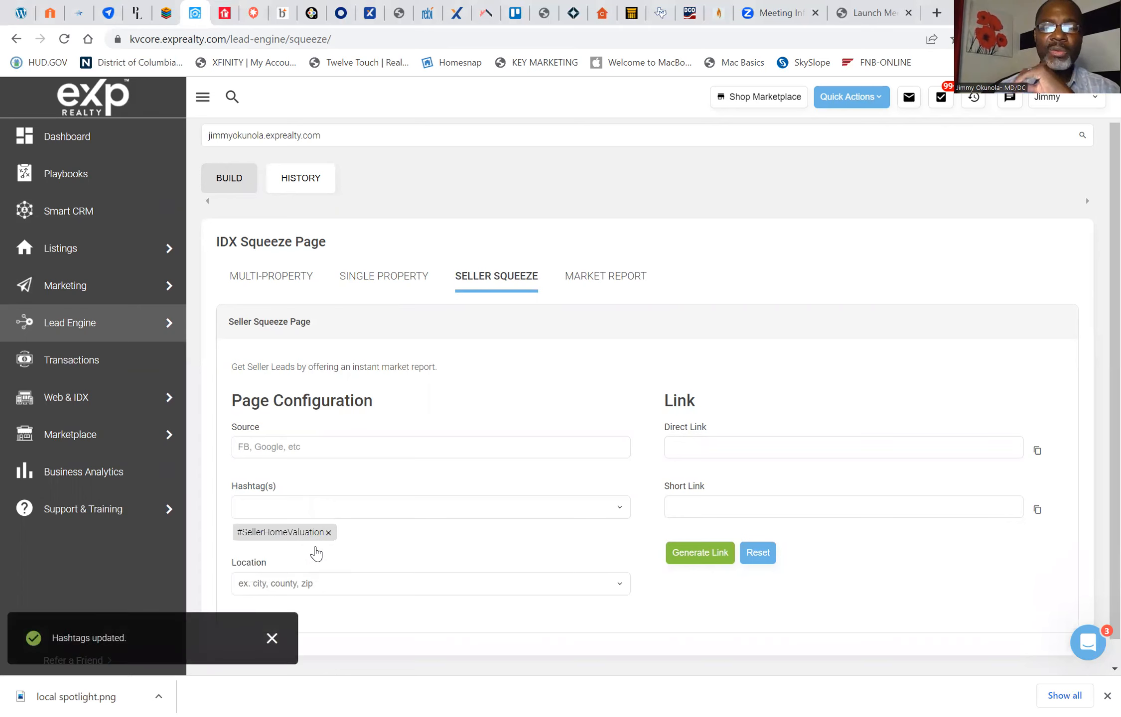
Step: Set the seller squeeze page's location to the city of Bowie, MD
key("Tab")
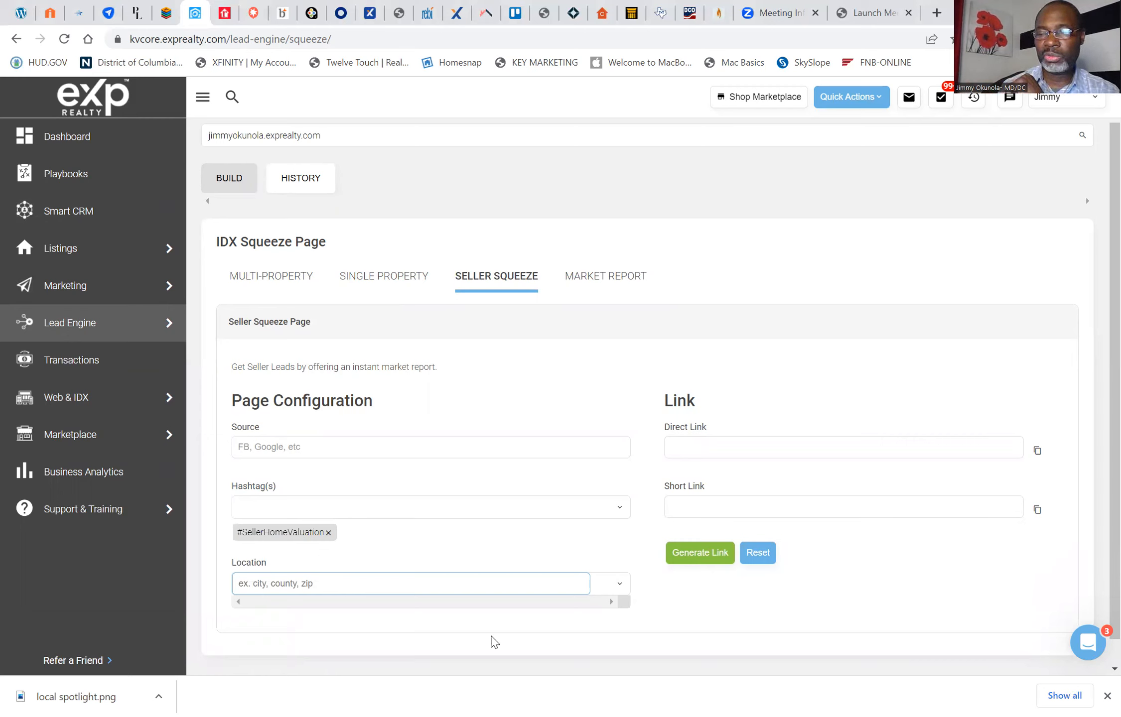
left_click(493, 642)
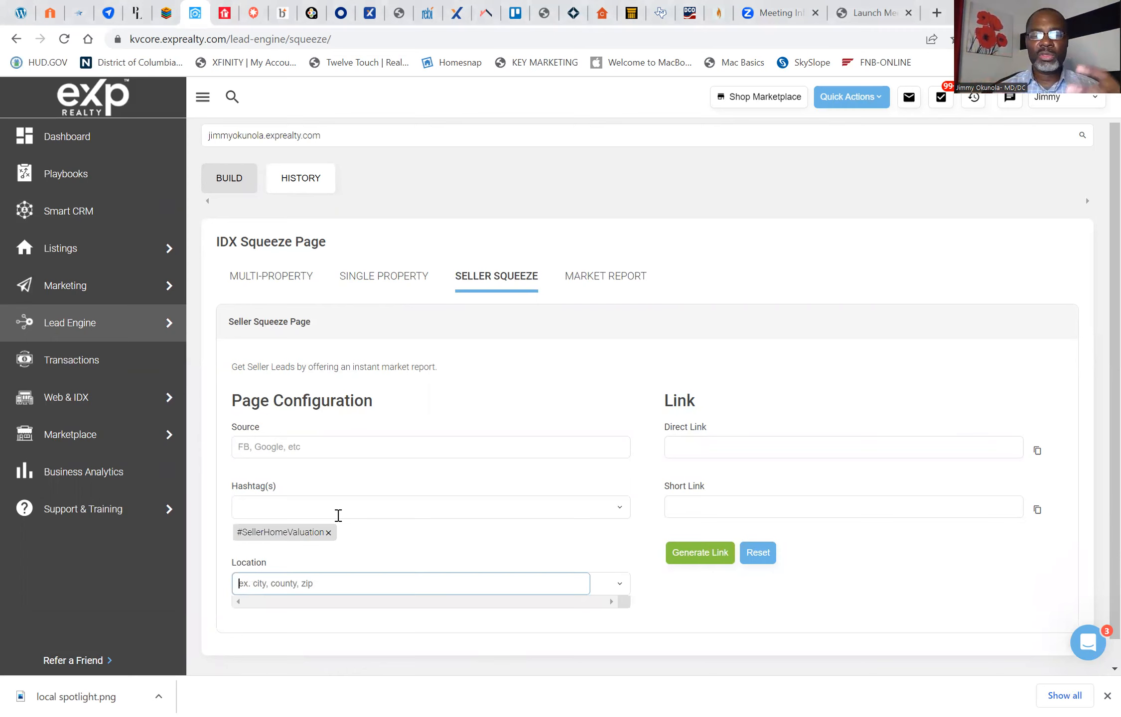
type("Bowie")
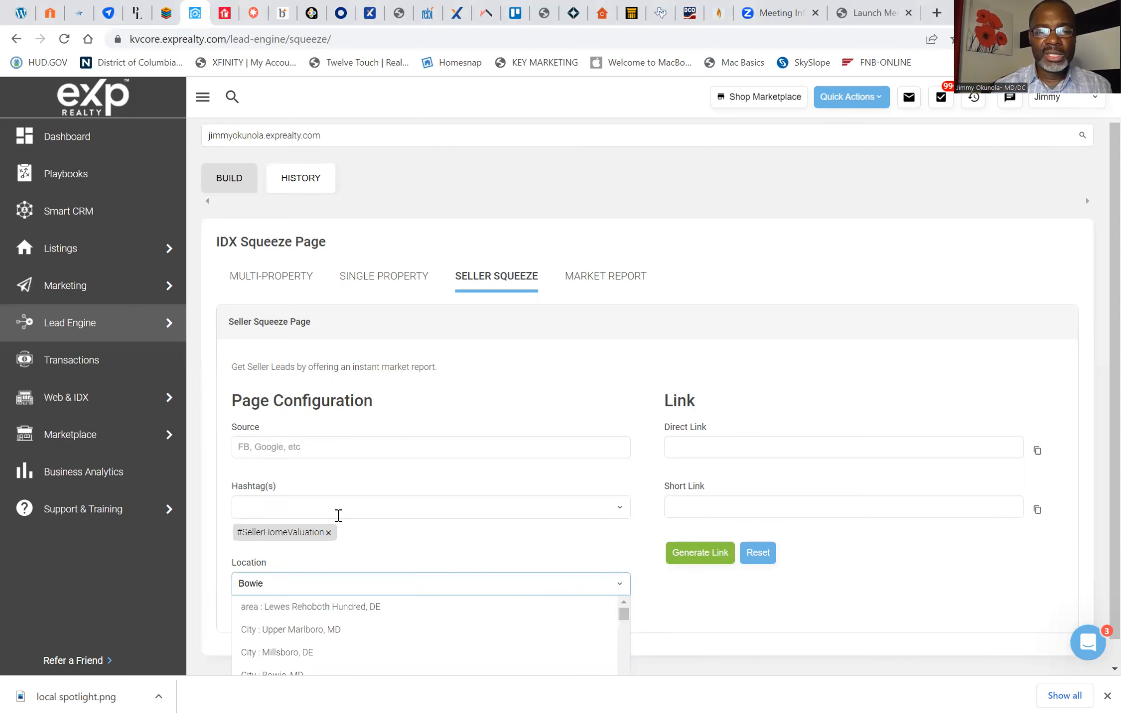
key("Down")
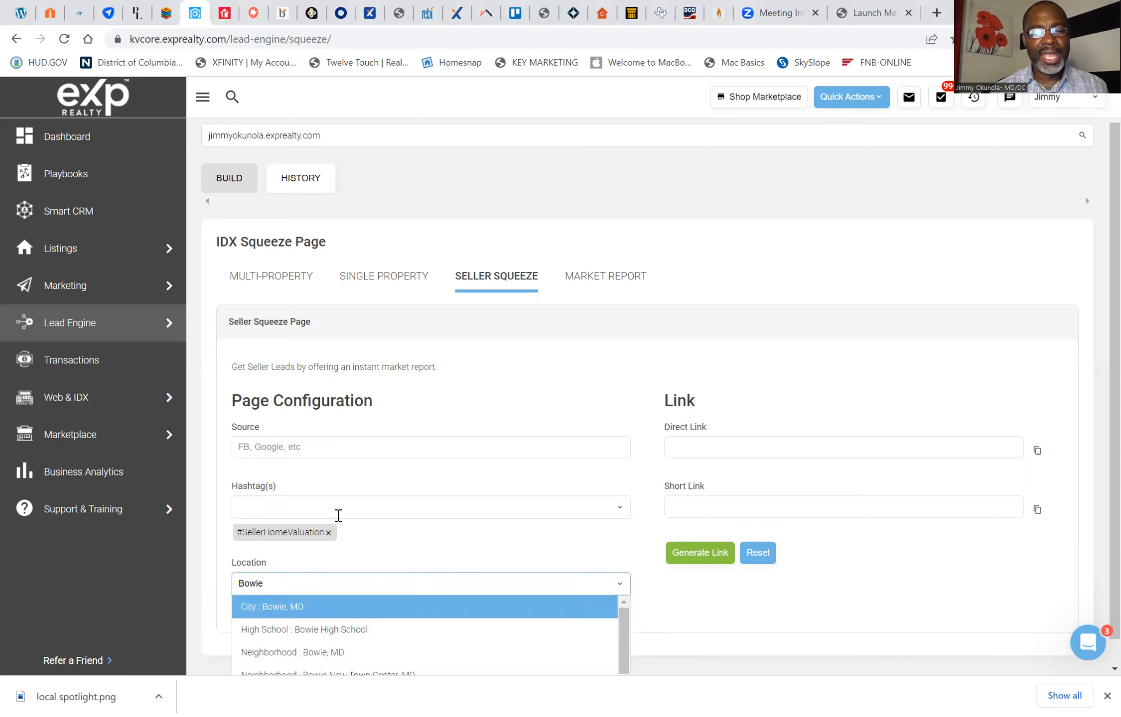
key("Return")
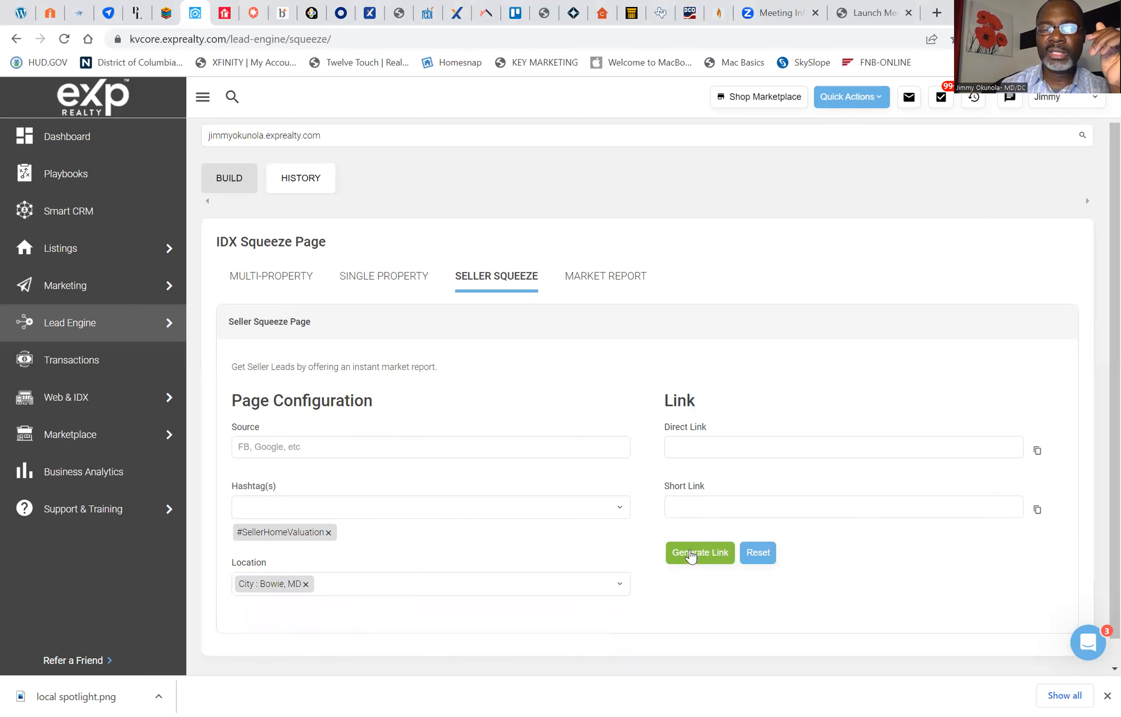
Step: Generate the seller squeeze page links and copy the short link to the clipboard
left_click(691, 558)
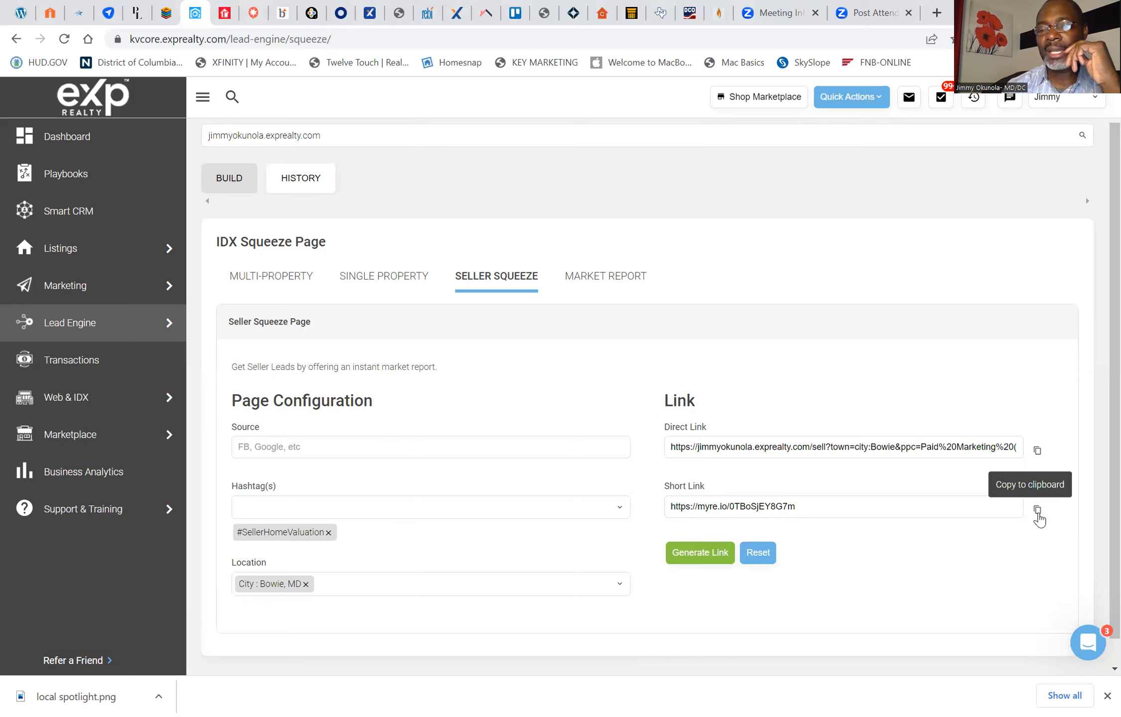
left_click(1038, 516)
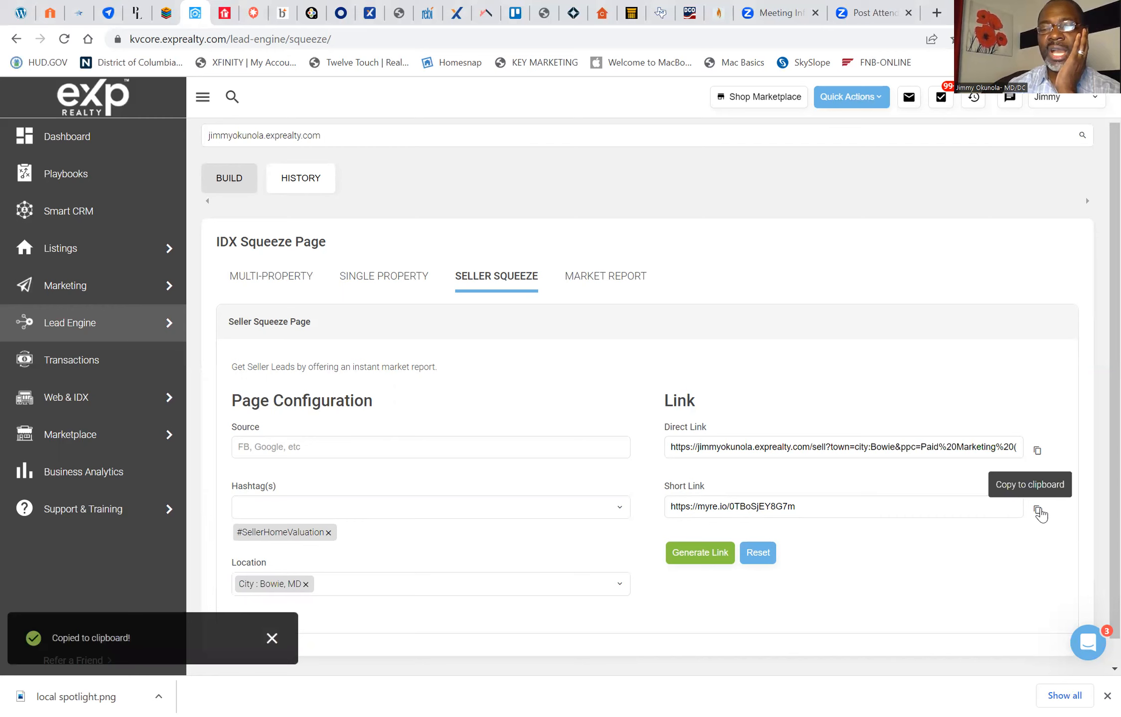
left_click(1039, 513)
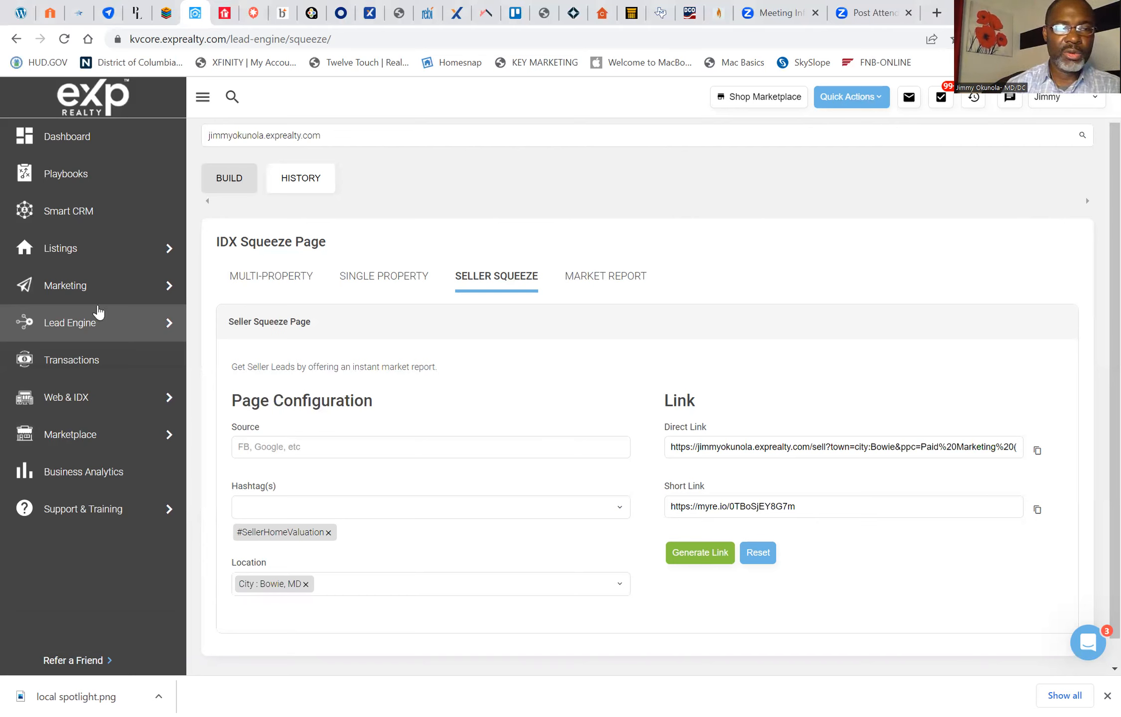
Step: Open the Build Landing Page tool from the Lead Engine and set the page type to Lead Generation
mouse_move(100, 319)
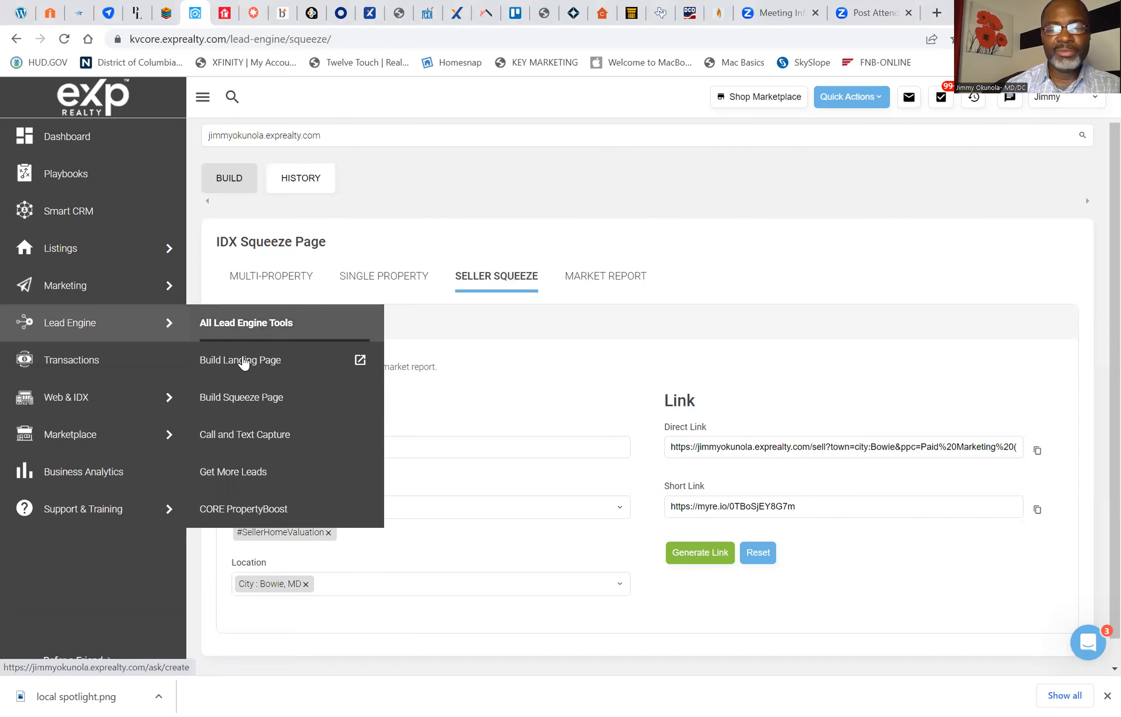
left_click(243, 361)
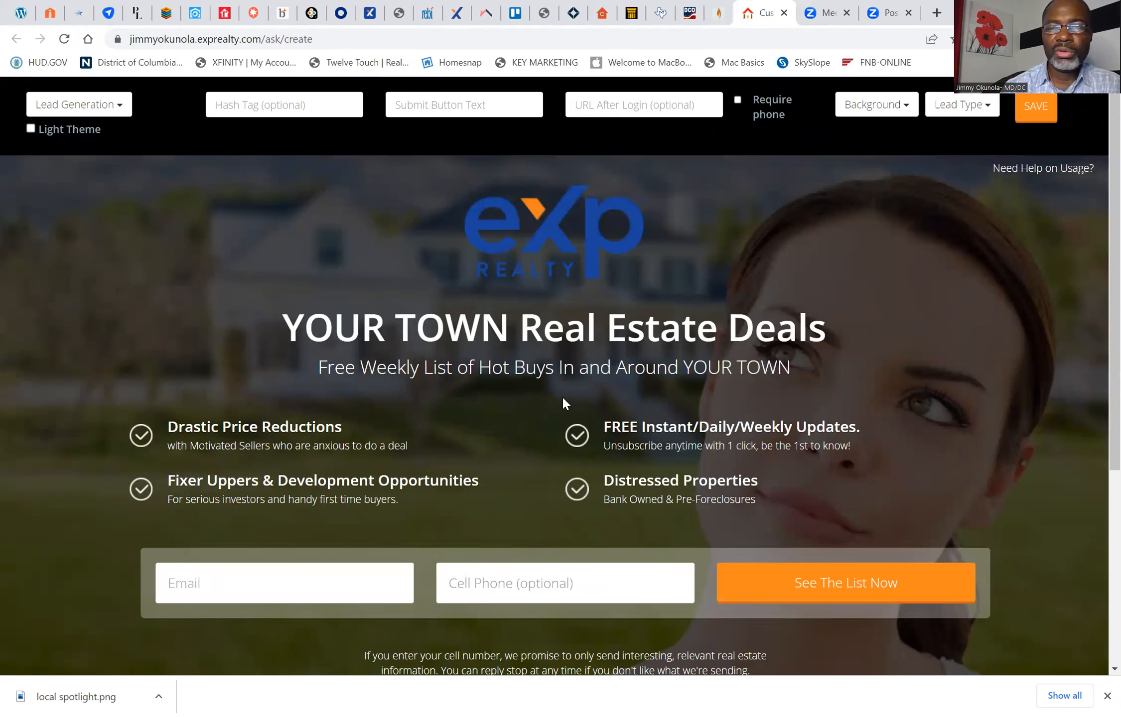
left_click(121, 107)
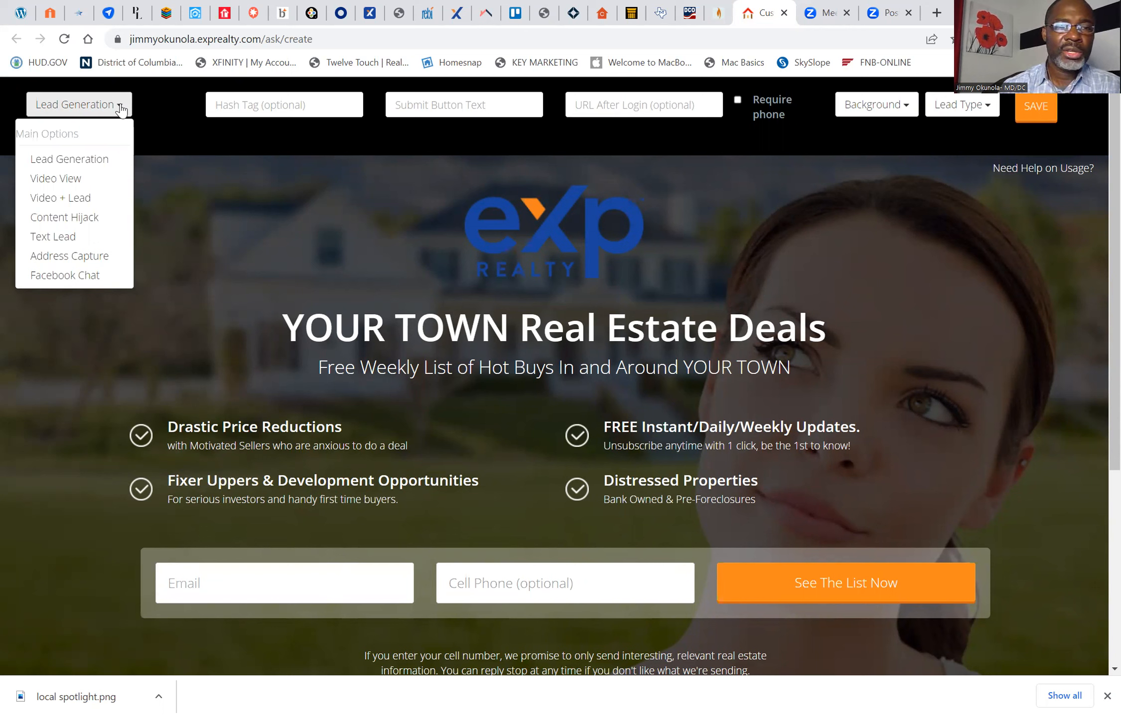
left_click(92, 160)
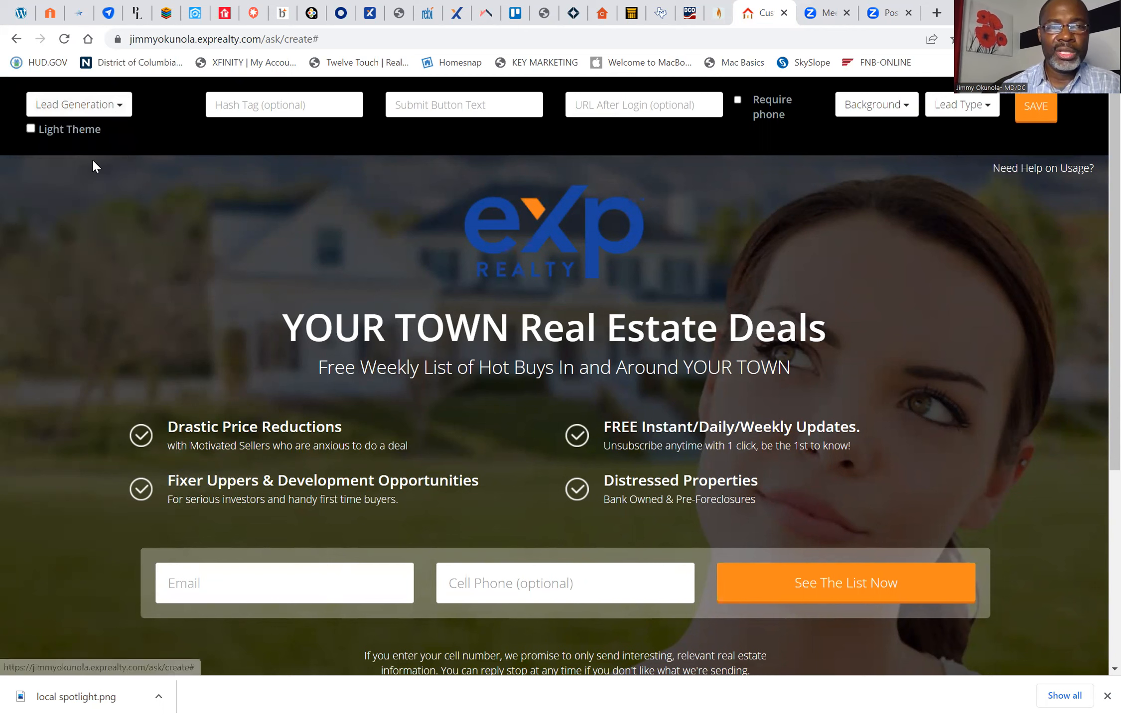
Step: Enter #SellerHomeValuation as the landing page's hashtag
left_click(281, 112)
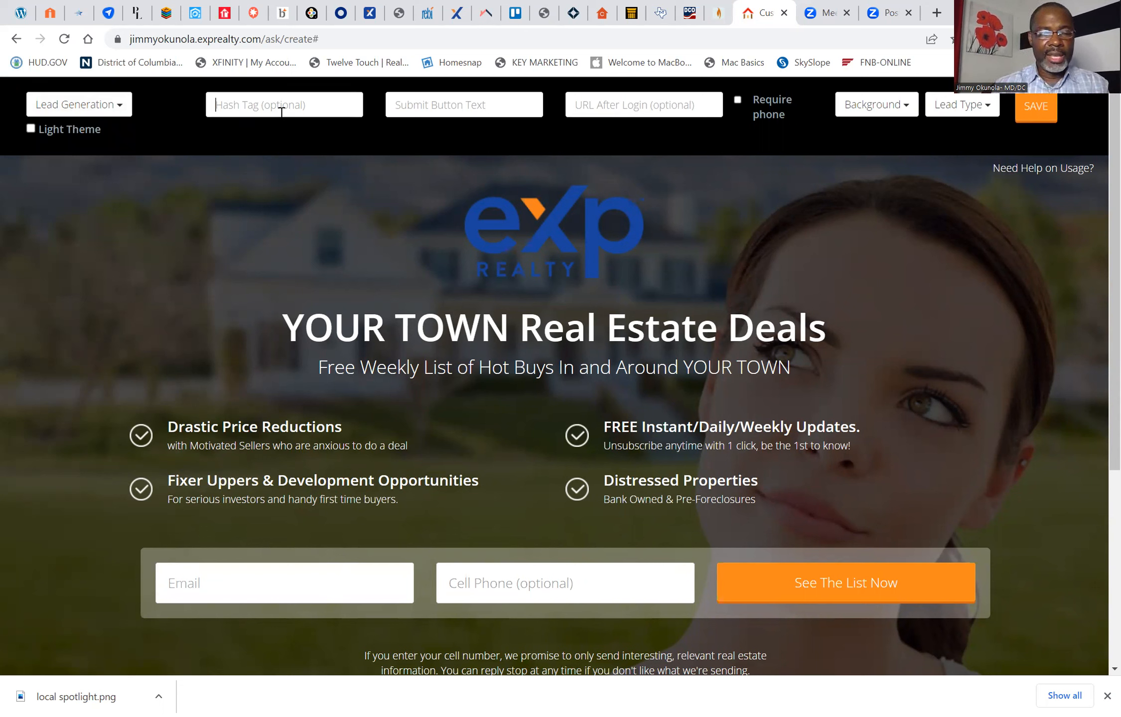
type("#")
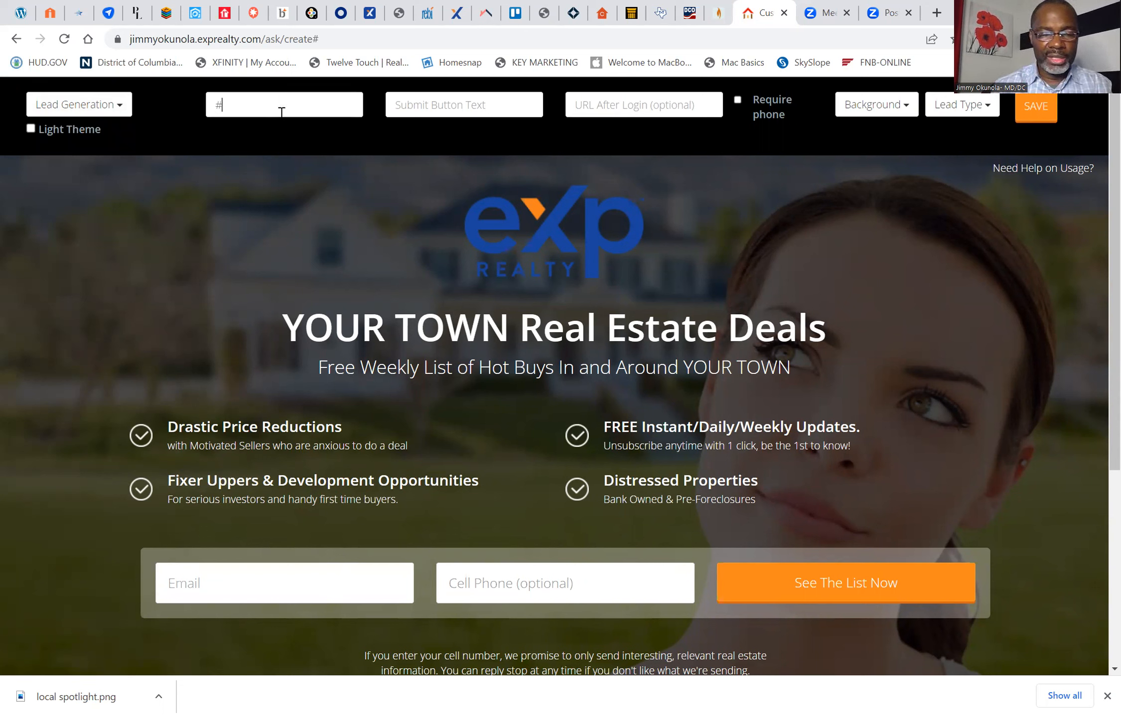
type("Seller ")
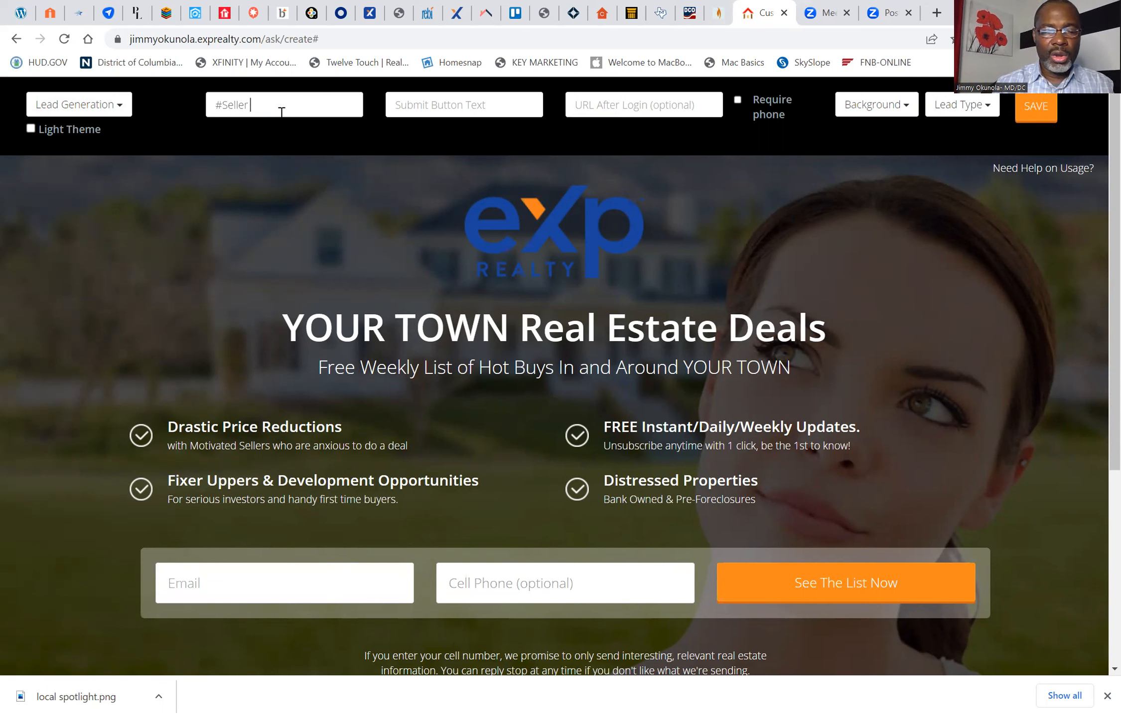
type("HomeVa")
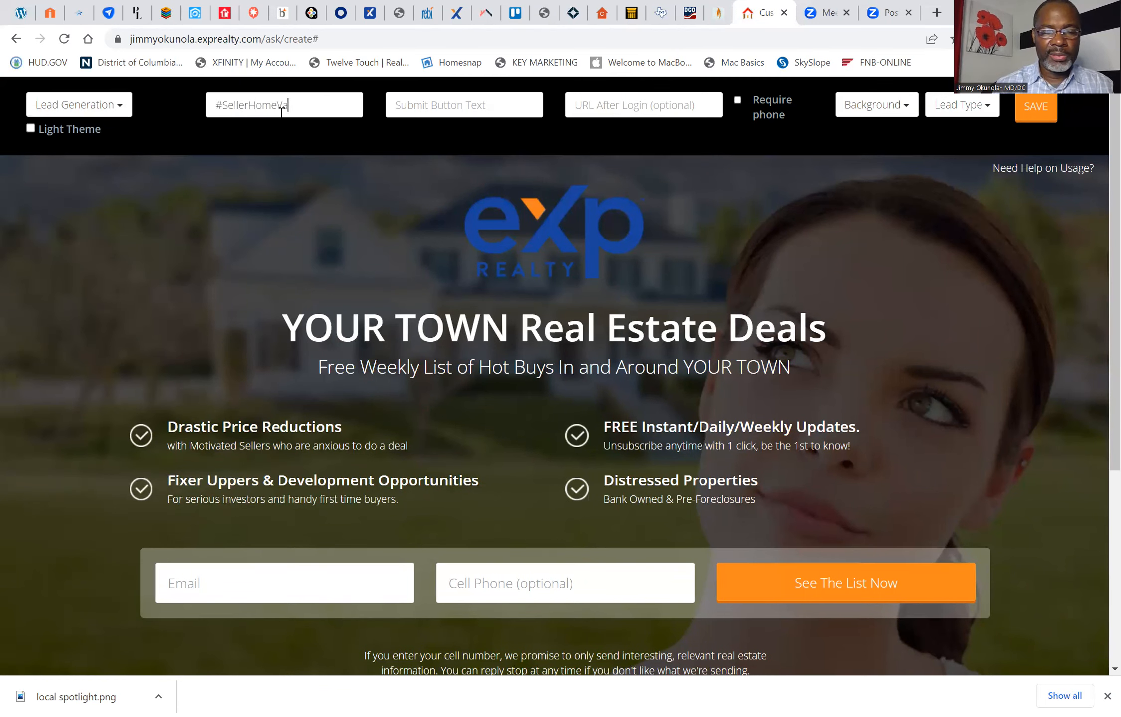
type("luation")
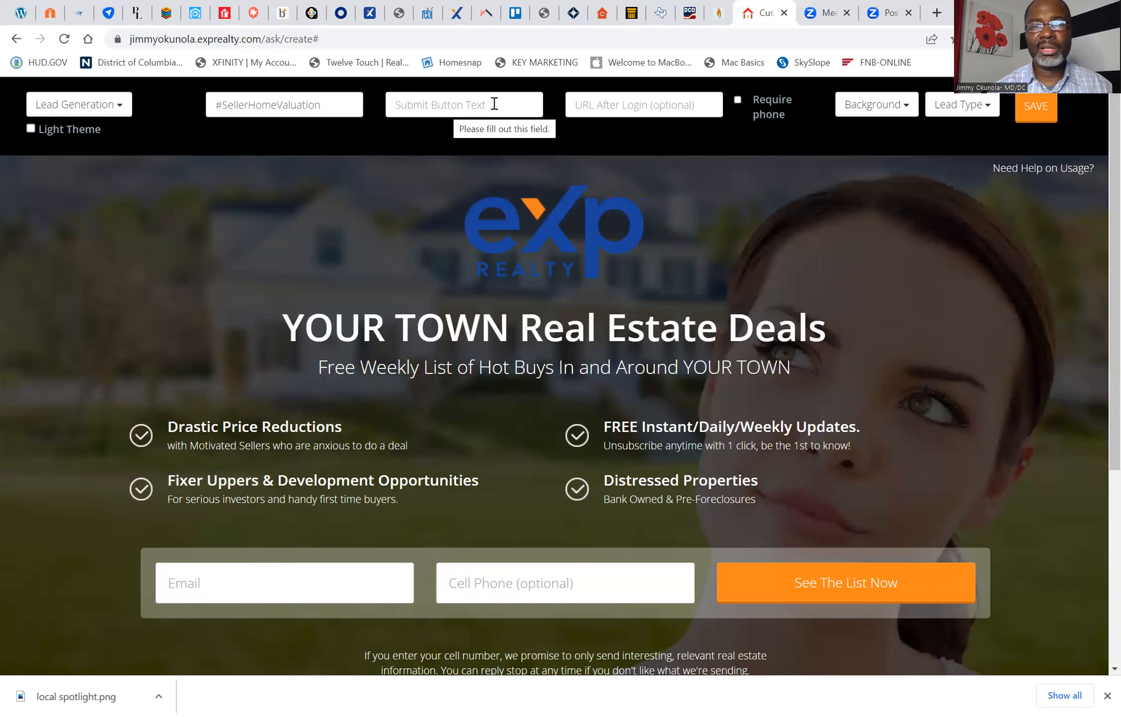
Step: Paste the copied squeeze page short link as the landing page's URL After Login
left_click(613, 105)
right_click(612, 105)
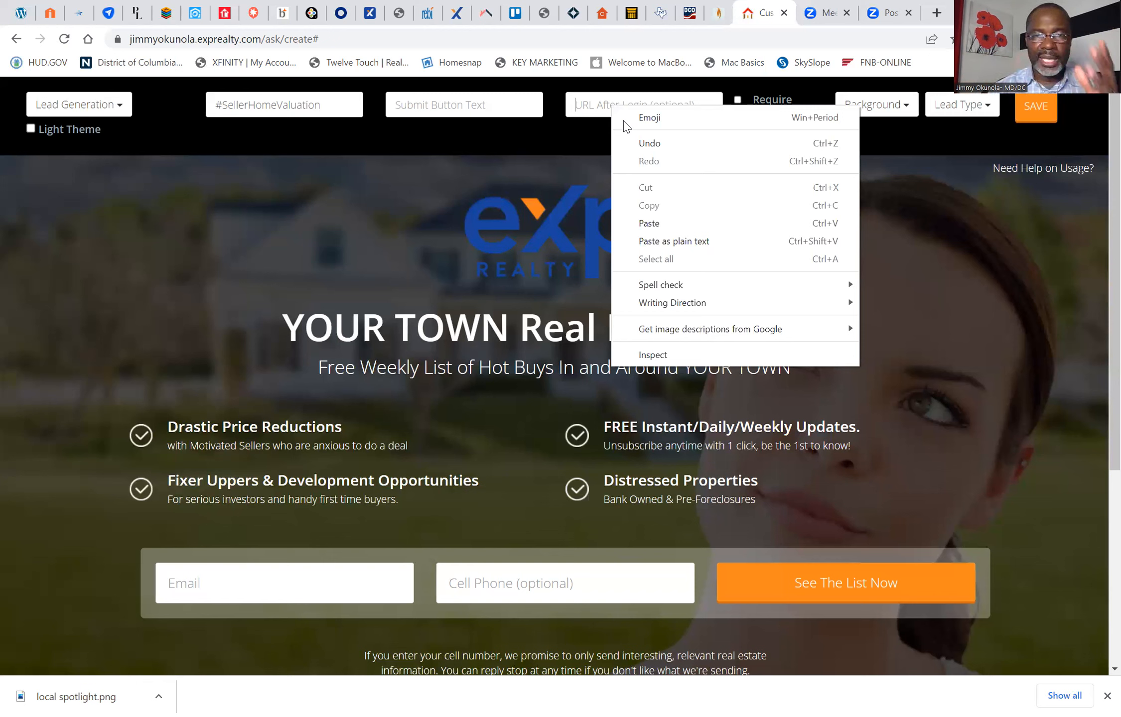
left_click(650, 223)
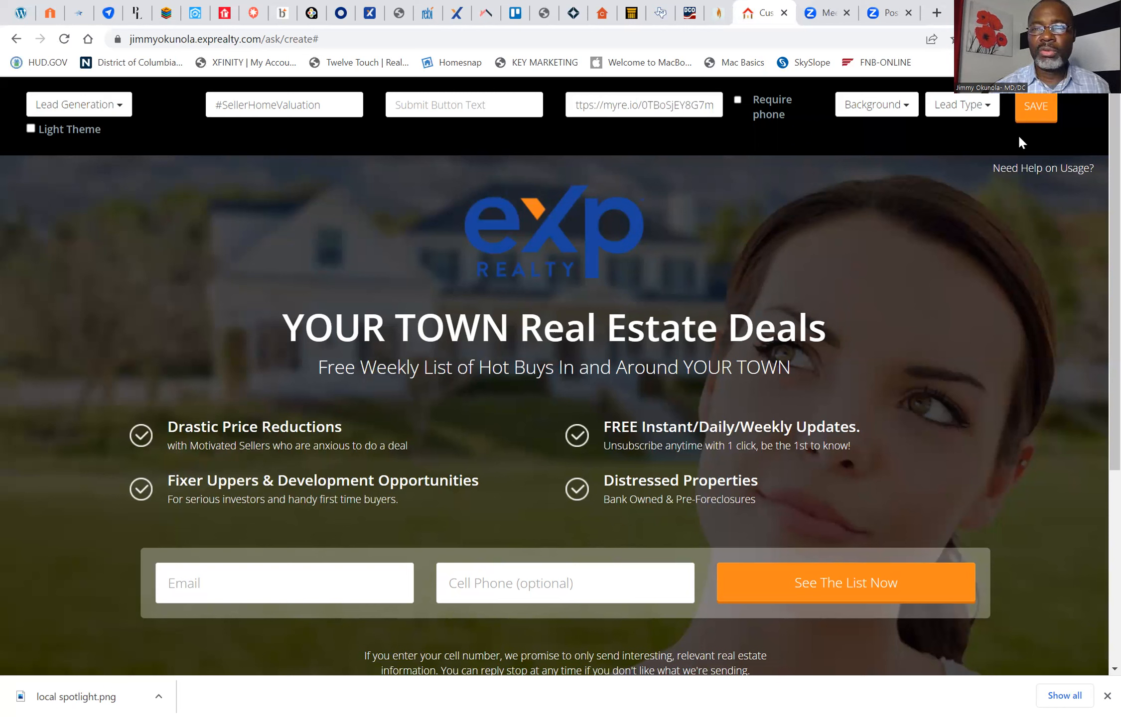
Step: Try the Map background on the landing page and replace it with the Kitchen background
left_click(903, 102)
left_click(903, 102)
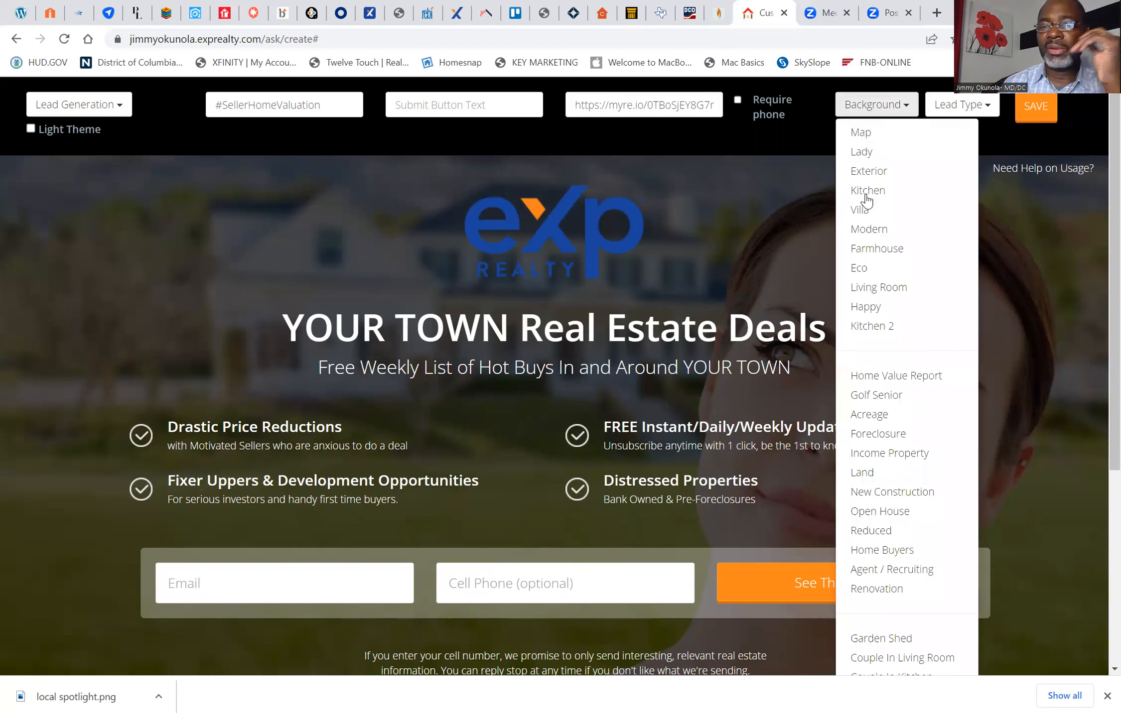
left_click(866, 133)
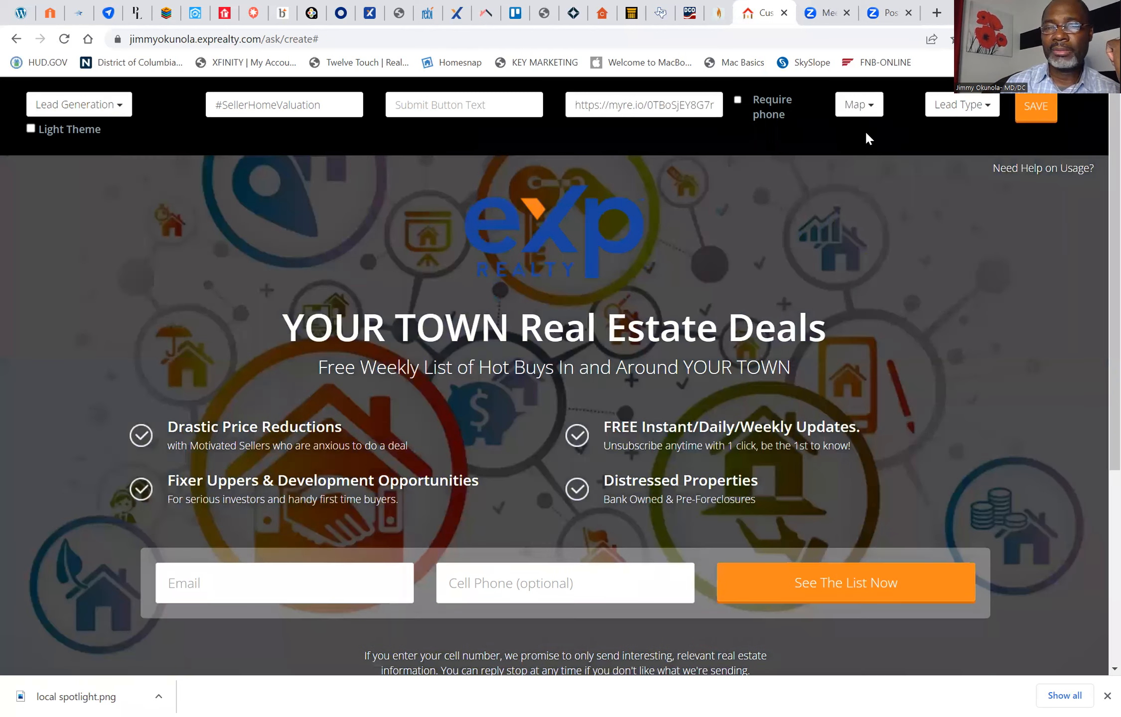
left_click(867, 106)
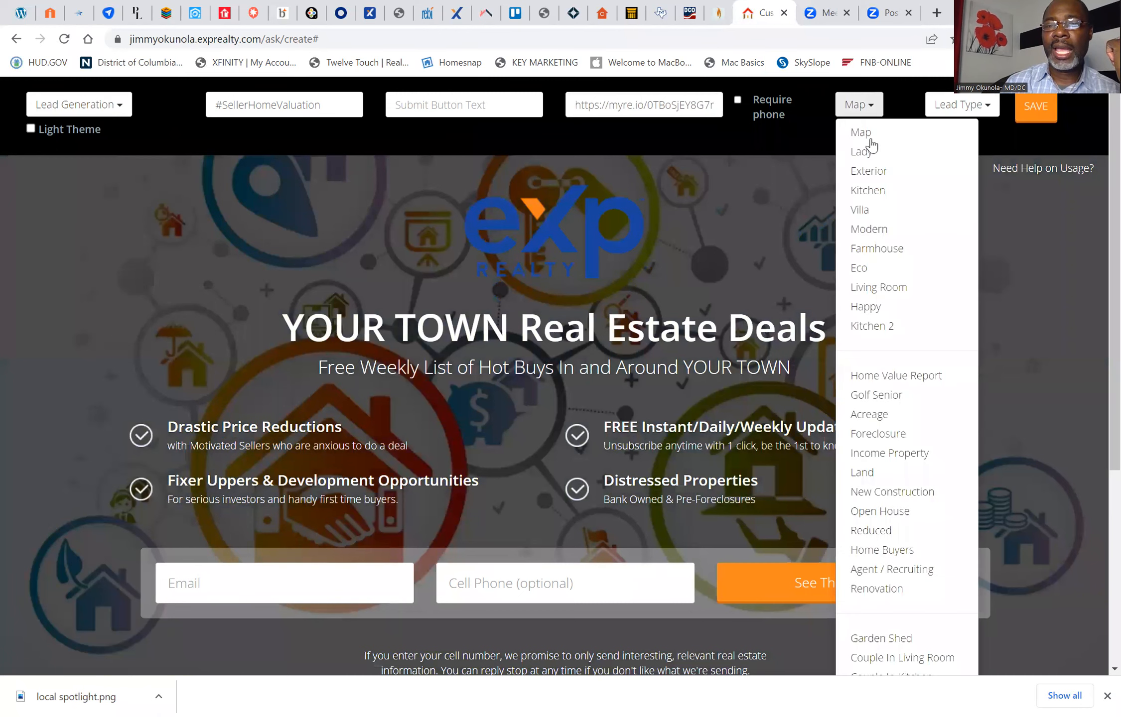
left_click(867, 194)
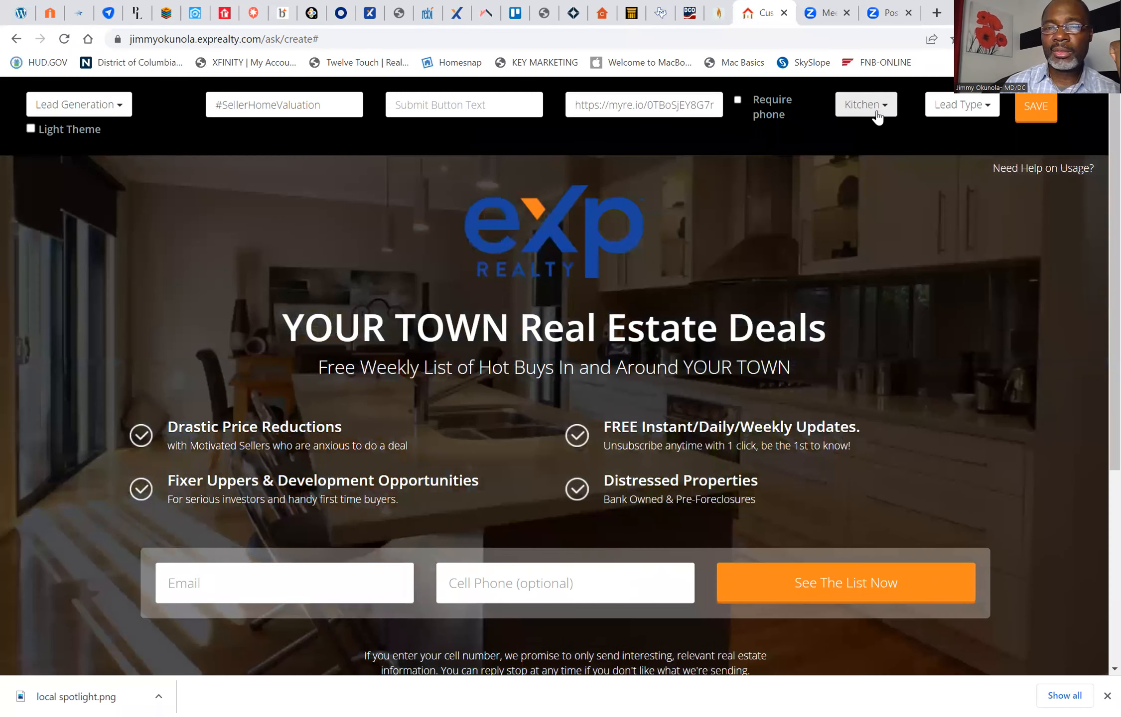
Step: Try the Foreclosure background and the New Construction background on the landing page
right_click(877, 113)
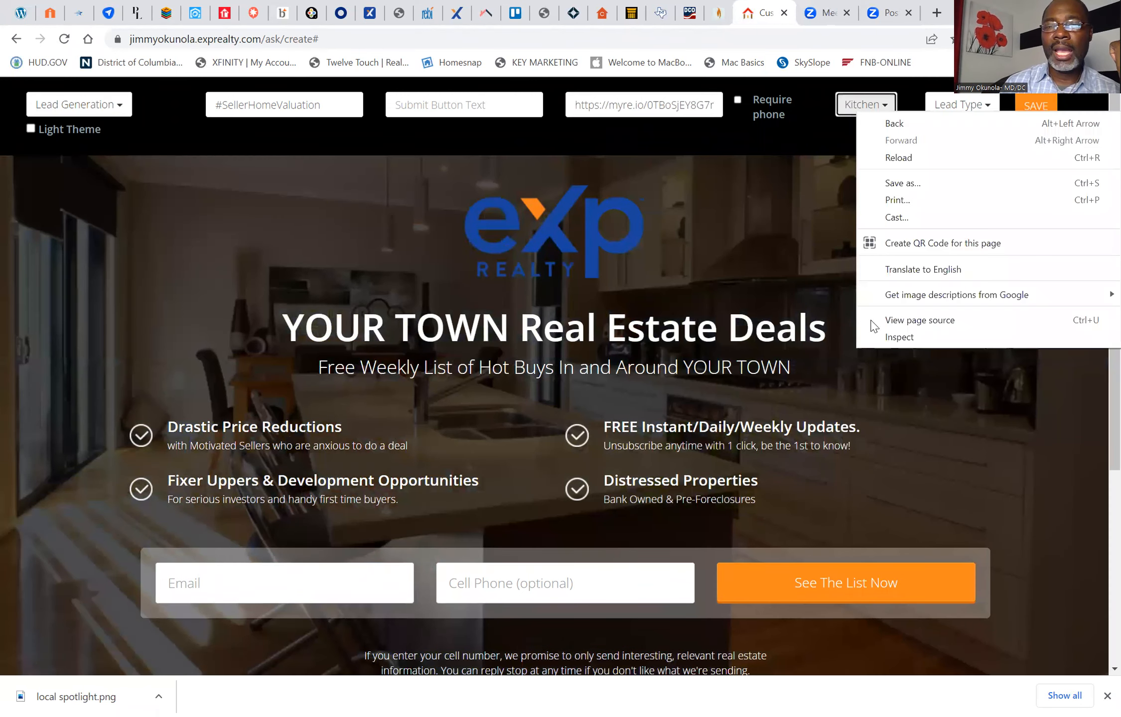
left_click(843, 109)
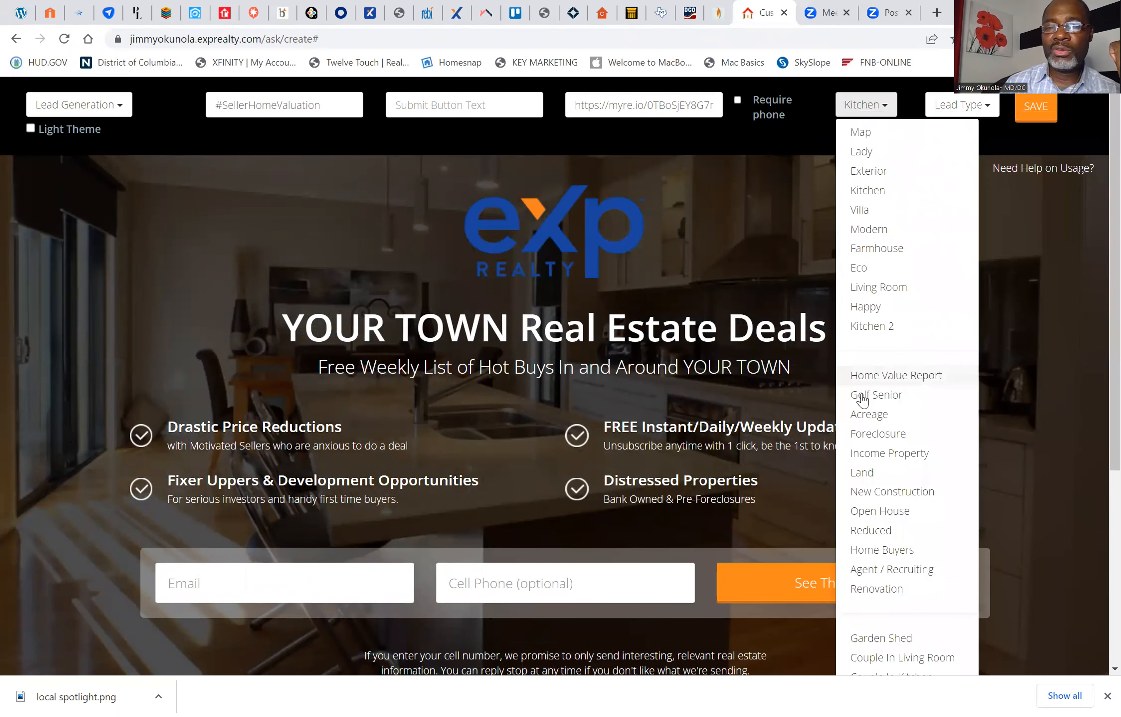
left_click(873, 434)
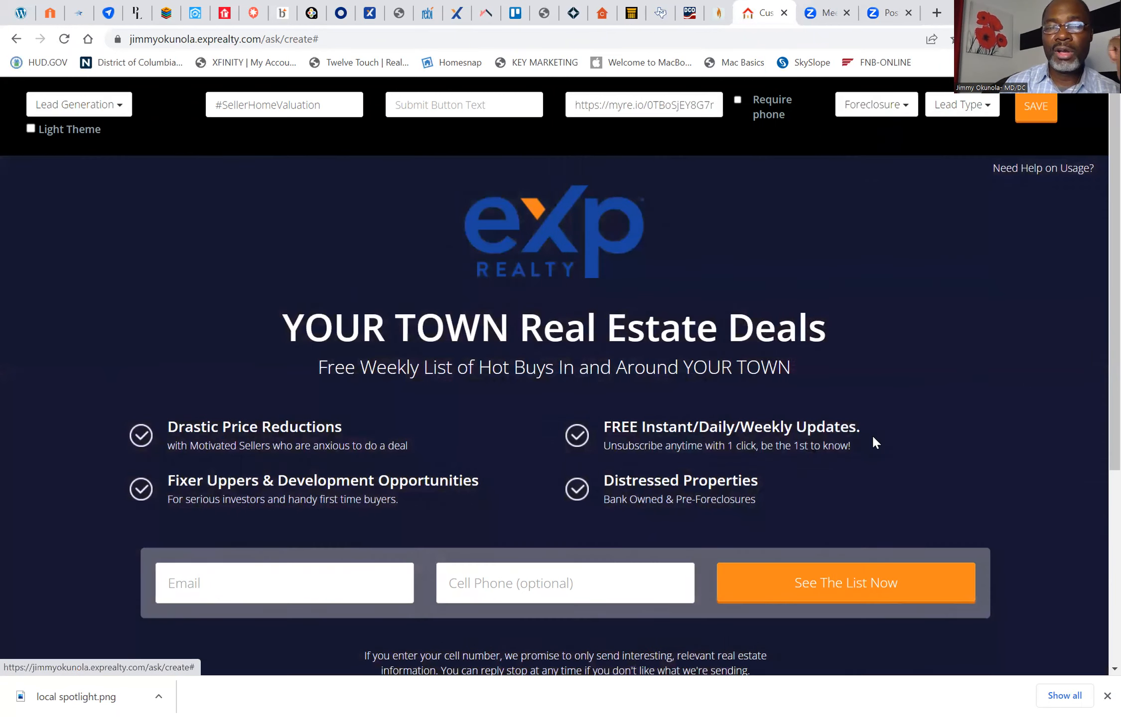
left_click(885, 109)
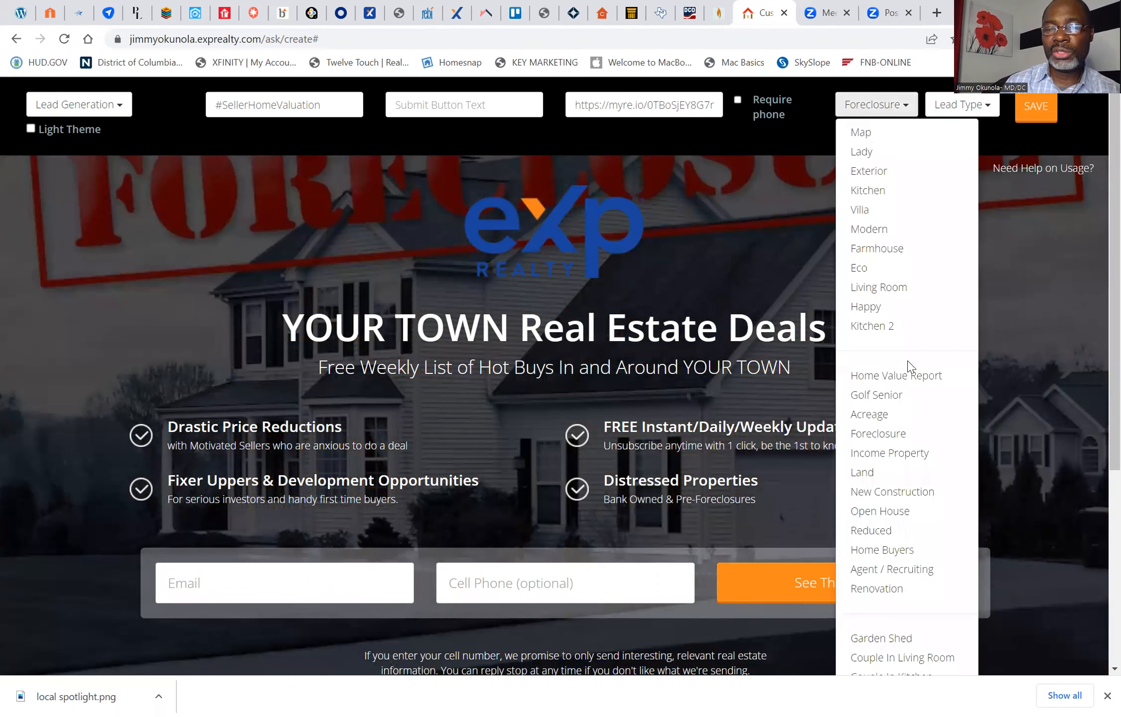
left_click(871, 496)
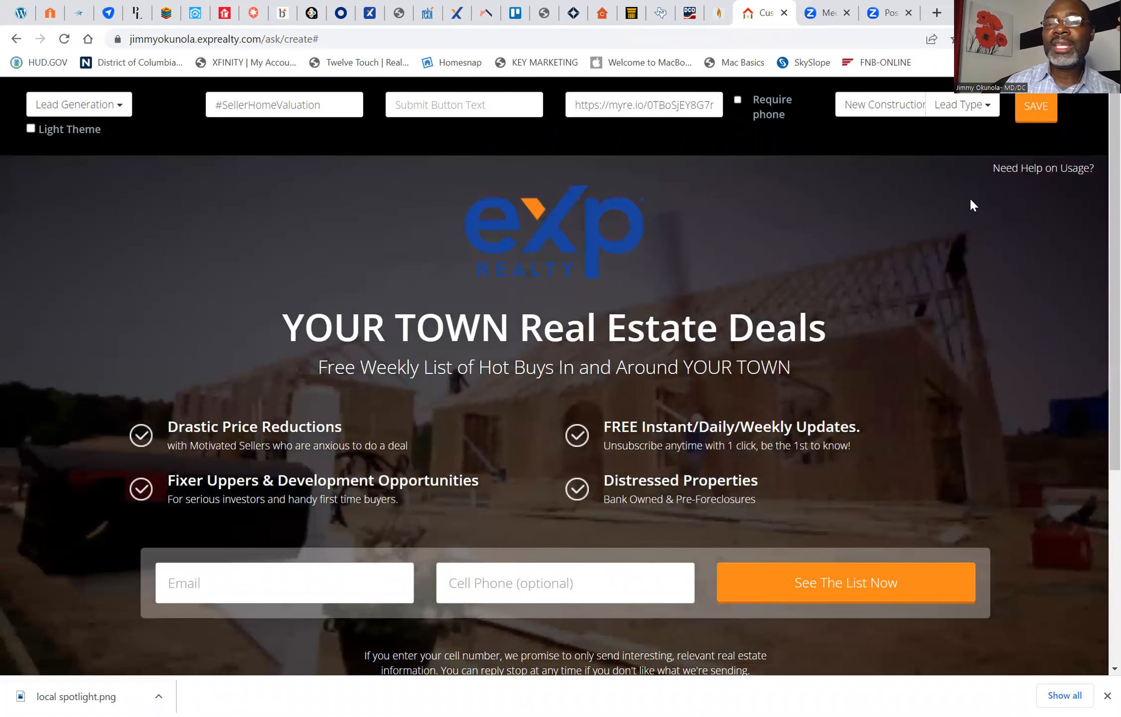
Step: Set the landing page's background to Modern and its lead type to Seller
left_click(886, 115)
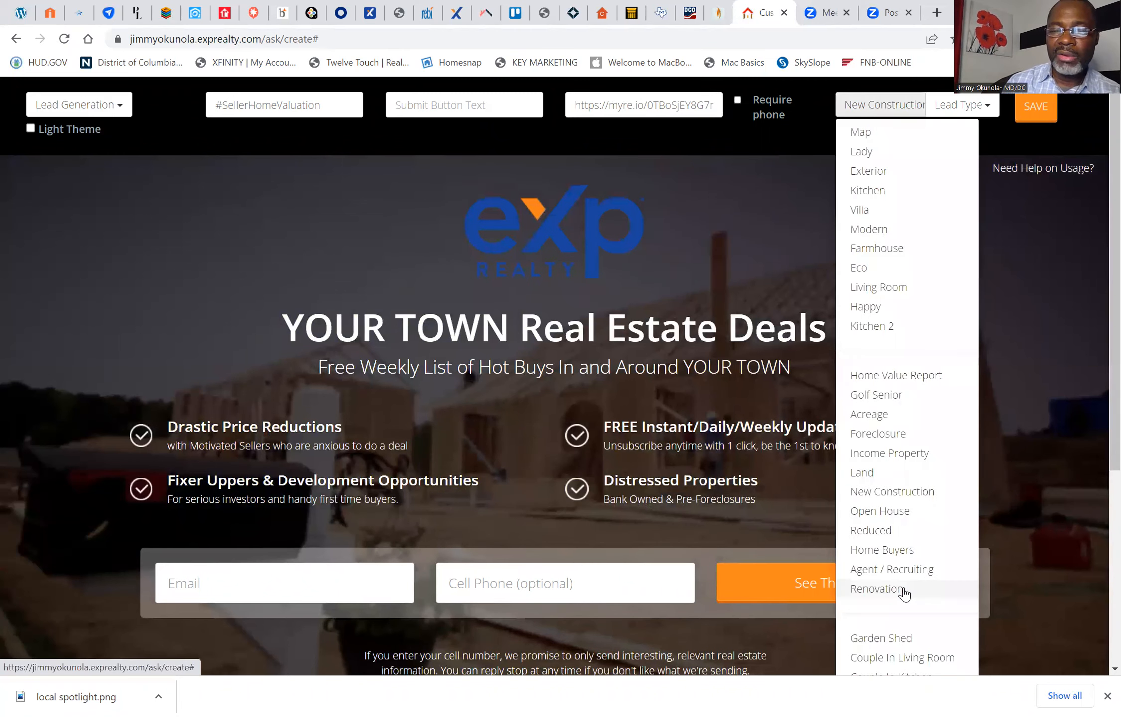
scroll(904, 593, "down", 5)
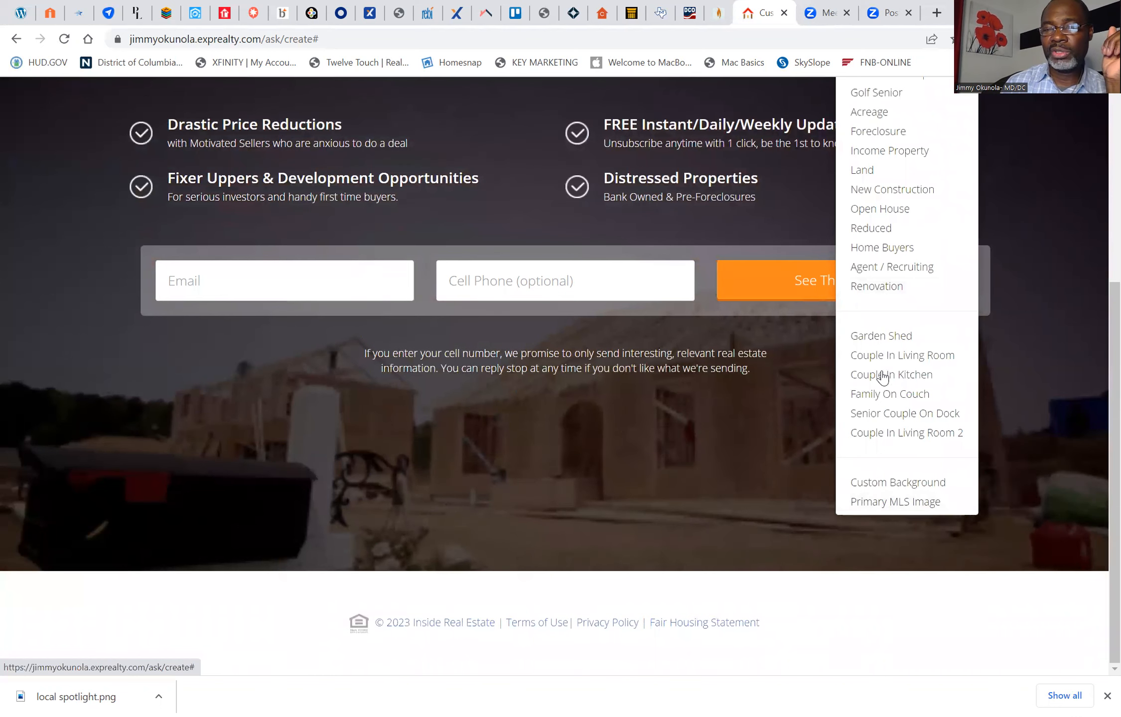
scroll(878, 321, "up", 2)
scroll(877, 321, "up", 2)
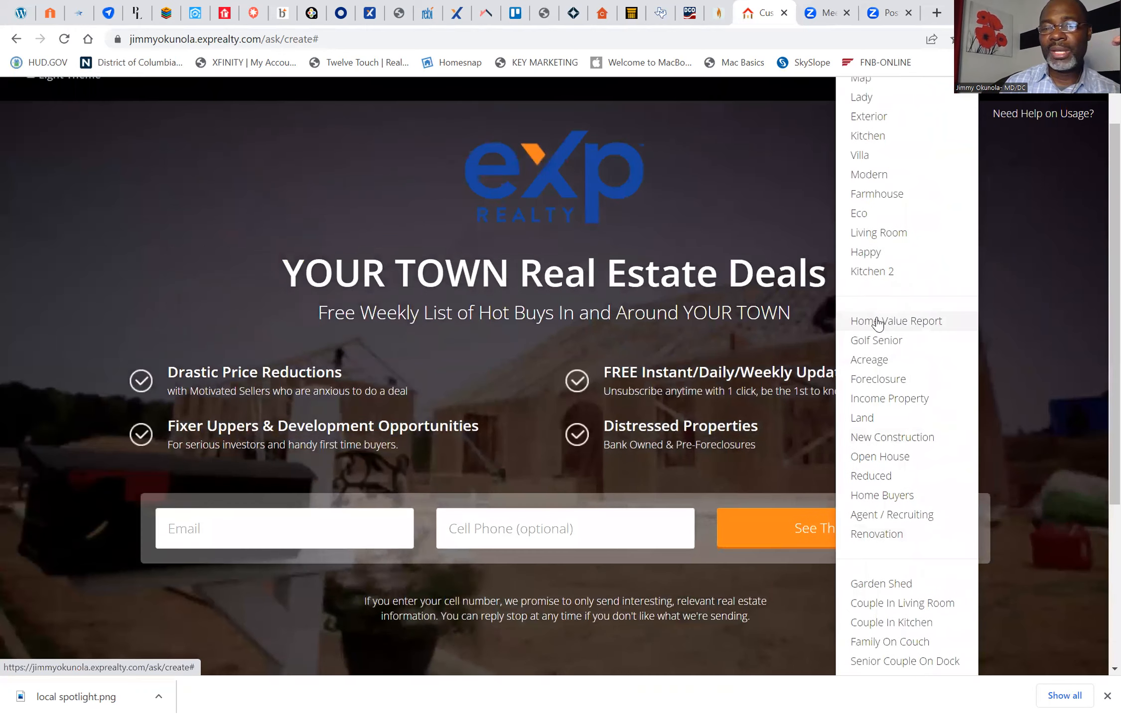
scroll(878, 324, "up", 1)
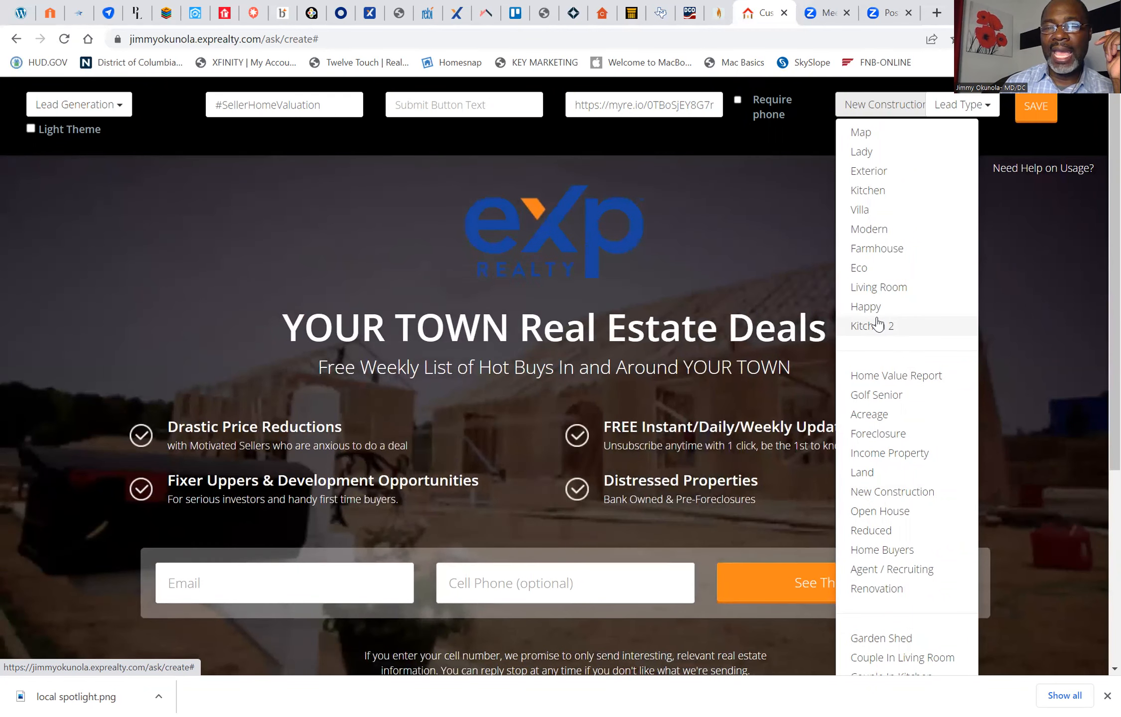
left_click(879, 230)
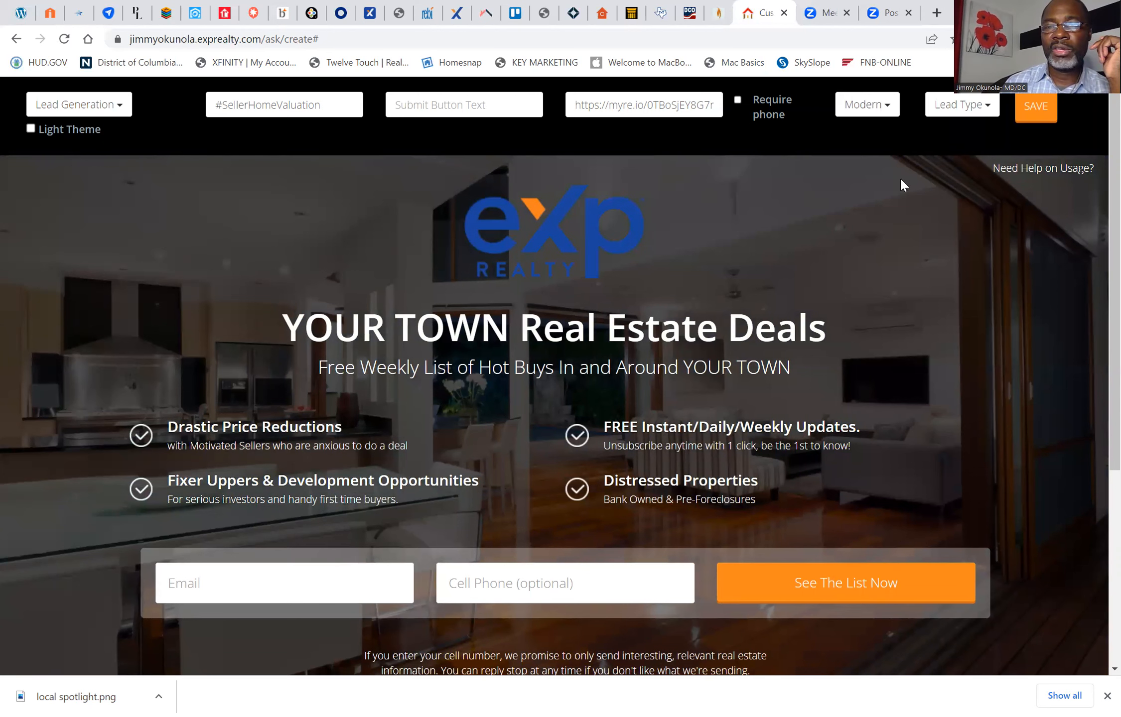
left_click(989, 112)
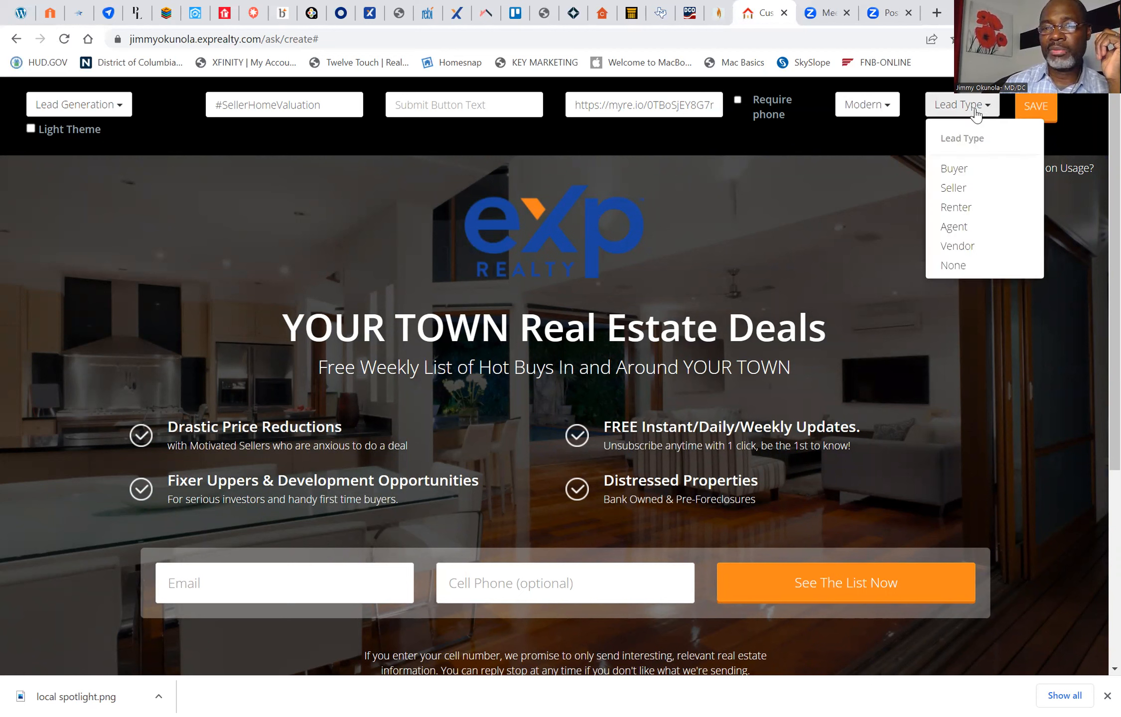
left_click(953, 188)
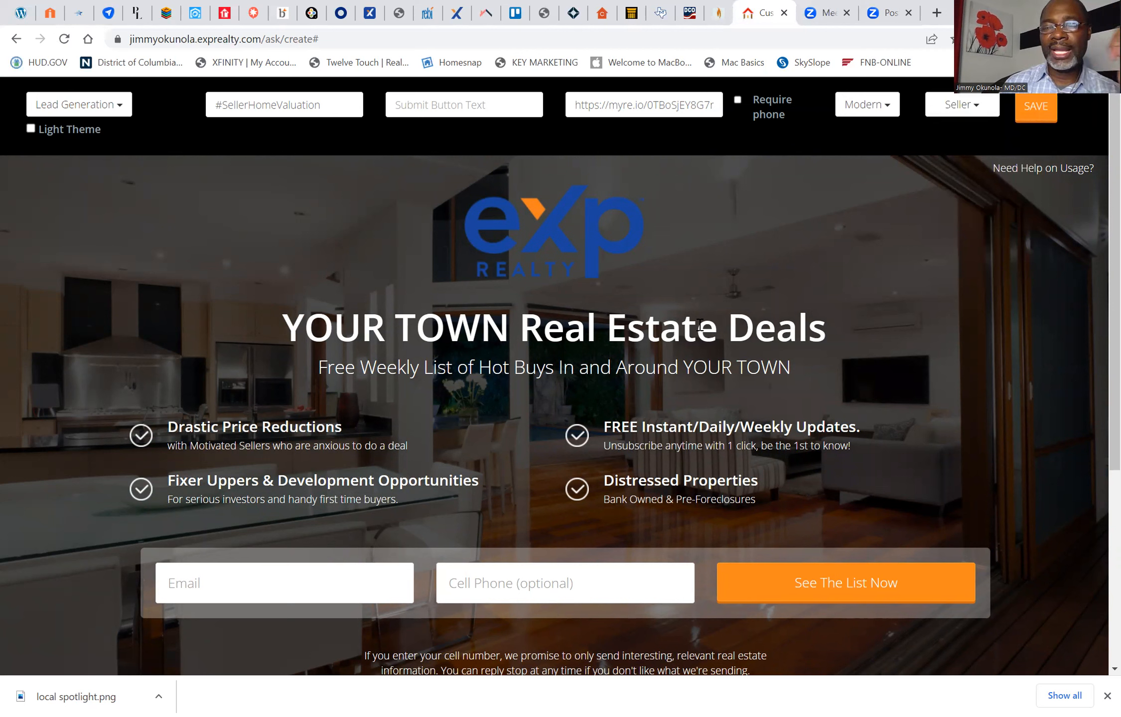
Step: Clear the placeholder headline "YOUR TOWN Real Estate Deals" on the landing page
left_click(780, 333)
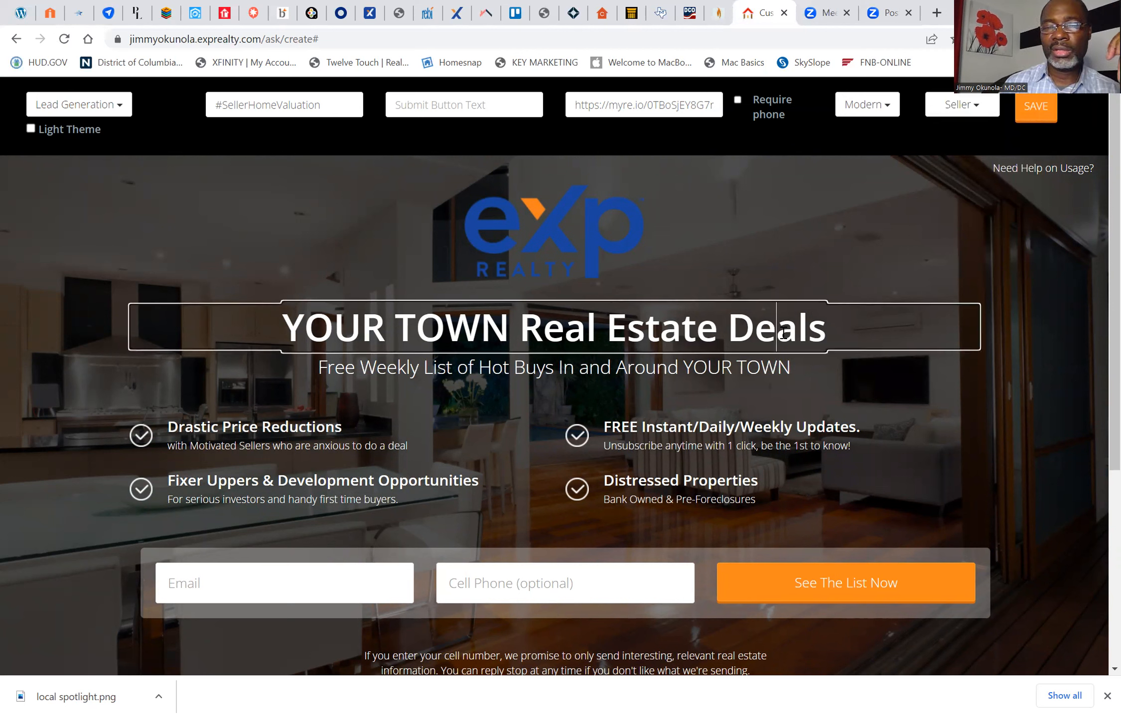
left_click(829, 334)
key("BackSpace")
key("BackSpace")
key("BackSpace")
key("BackSpace")
key("BackSpace")
key("BackSpace")
key("BackSpace")
key("BackSpace")
key("BackSpace")
key("BackSpace")
key("BackSpace")
key("BackSpace")
key("BackSpace")
key("BackSpace")
key("BackSpace")
key("BackSpace")
key("BackSpace")
key("BackSpace")
key("BackSpace")
key("BackSpace")
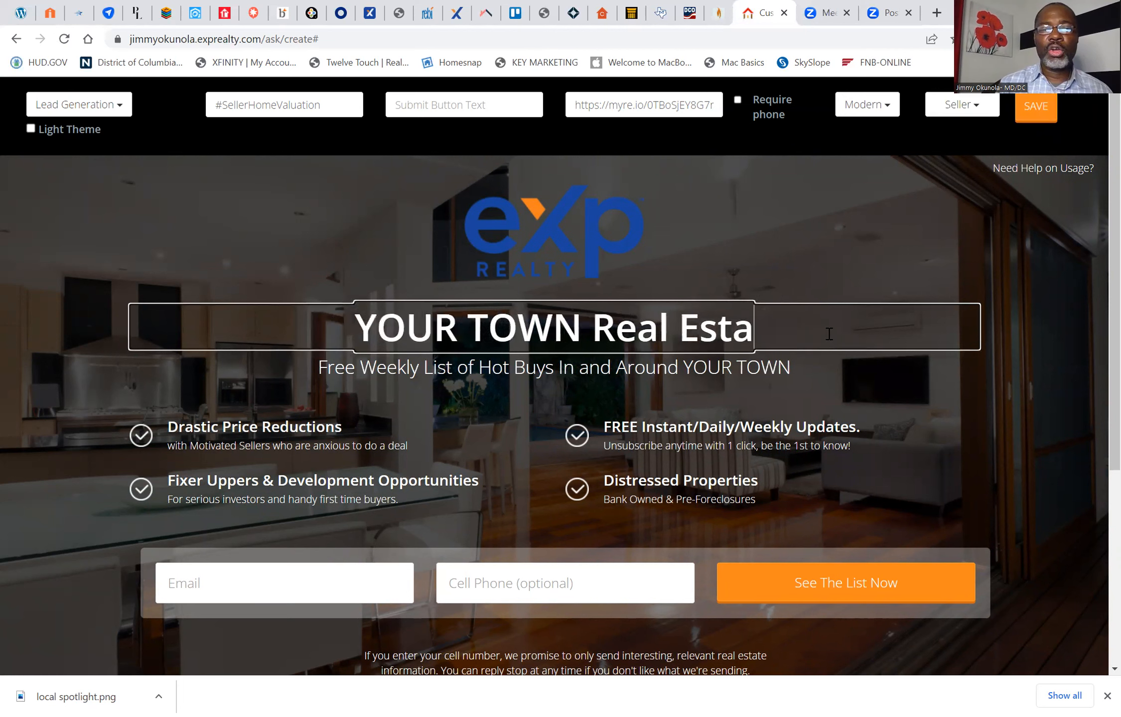
key("BackSpace")
key("BackSpace")
key("BackSpace")
key("BackSpace")
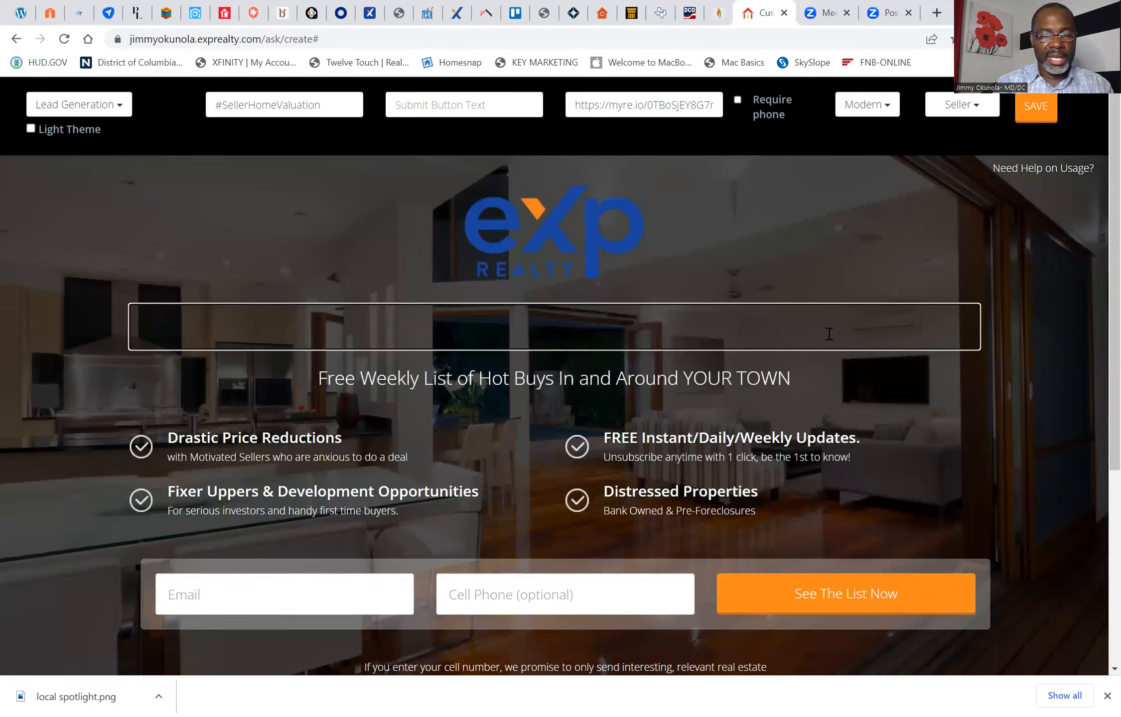
Step: Try "What Is My Bowie Home" and a wording starting with "Bowie Ho" as the headline, clearing each one
type("What Is My Bowie Home")
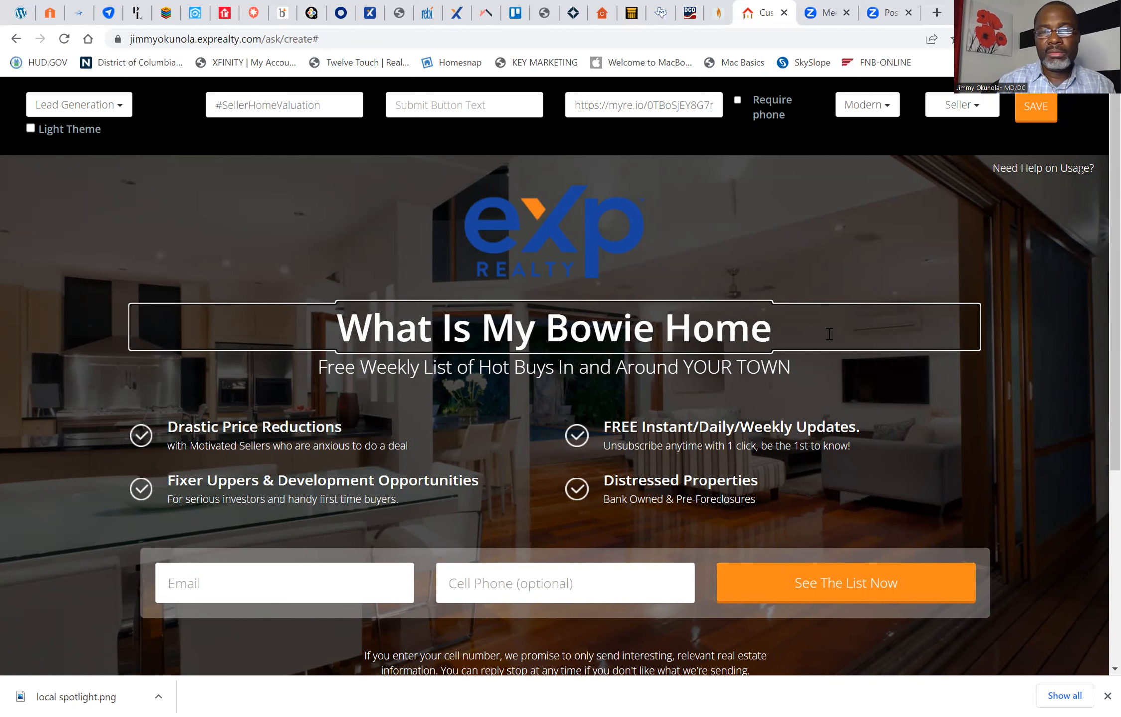
key("BackSpace")
key("BackSpace")
key("BackSpace")
key("BackSpace")
key("BackSpace")
key("BackSpace")
key("BackSpace")
key("BackSpace")
key("BackSpace")
key("BackSpace")
key("BackSpace")
key("BackSpace")
key("BackSpace")
key("BackSpace")
key("BackSpace")
key("BackSpace")
key("BackSpace")
key("BackSpace")
key("BackSpace")
key("BackSpace")
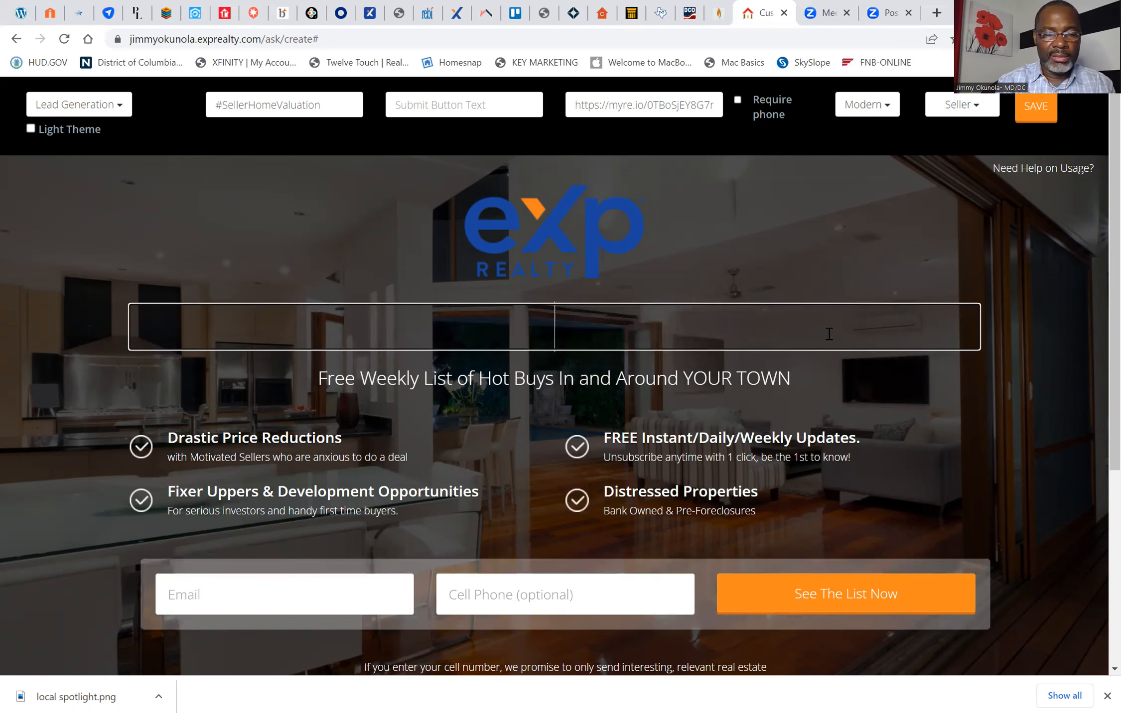
type("Bow")
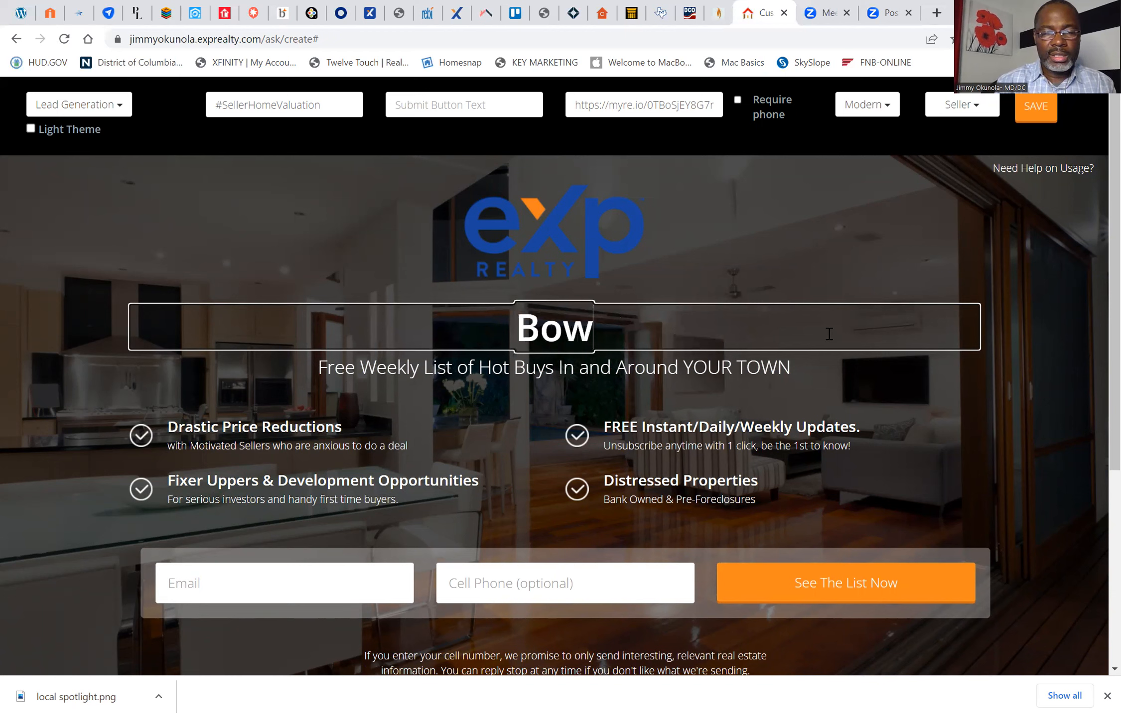
type("ie Ho")
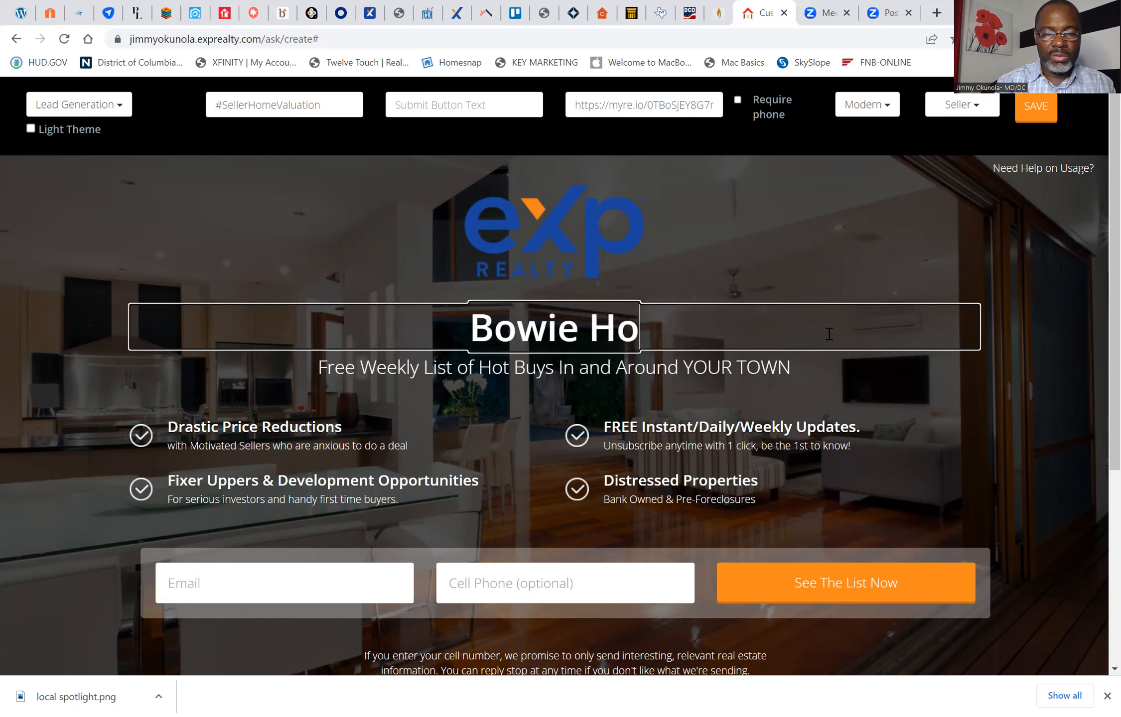
key("BackSpace")
key("BackSpace")
key("BackSpace")
key("BackSpace")
key("BackSpace")
key("BackSpace")
key("BackSpace")
key("BackSpace")
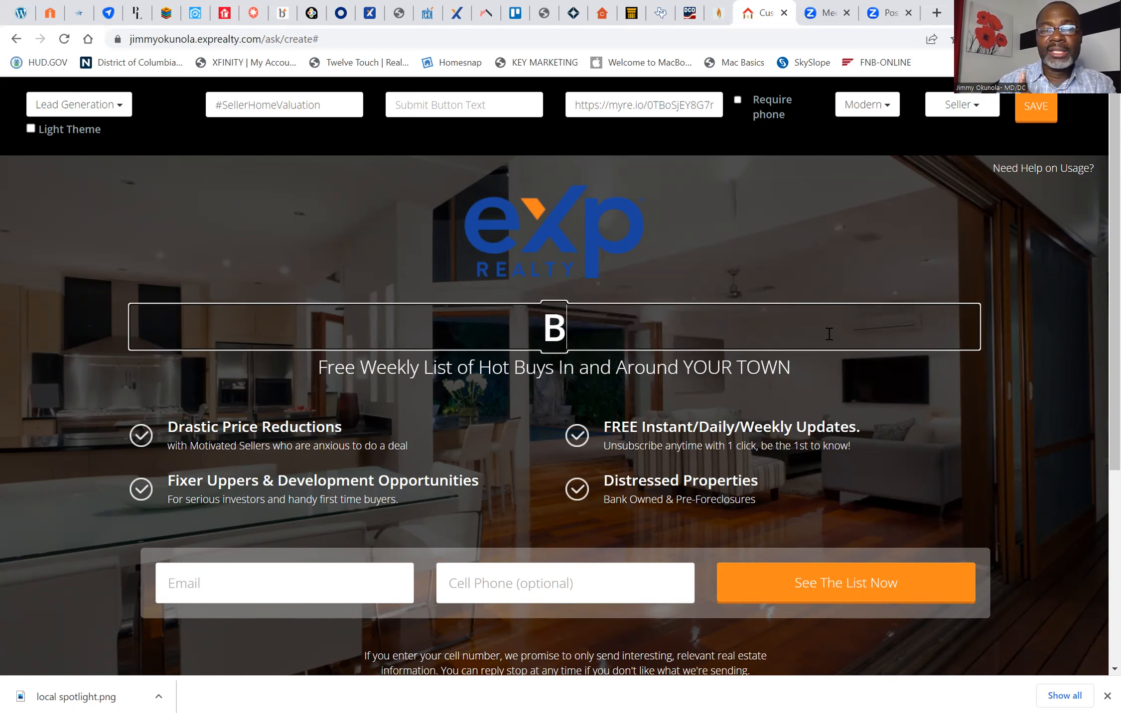
Step: Enter "FREE Bowie Home Values" as the landing page's headline
type("Fr")
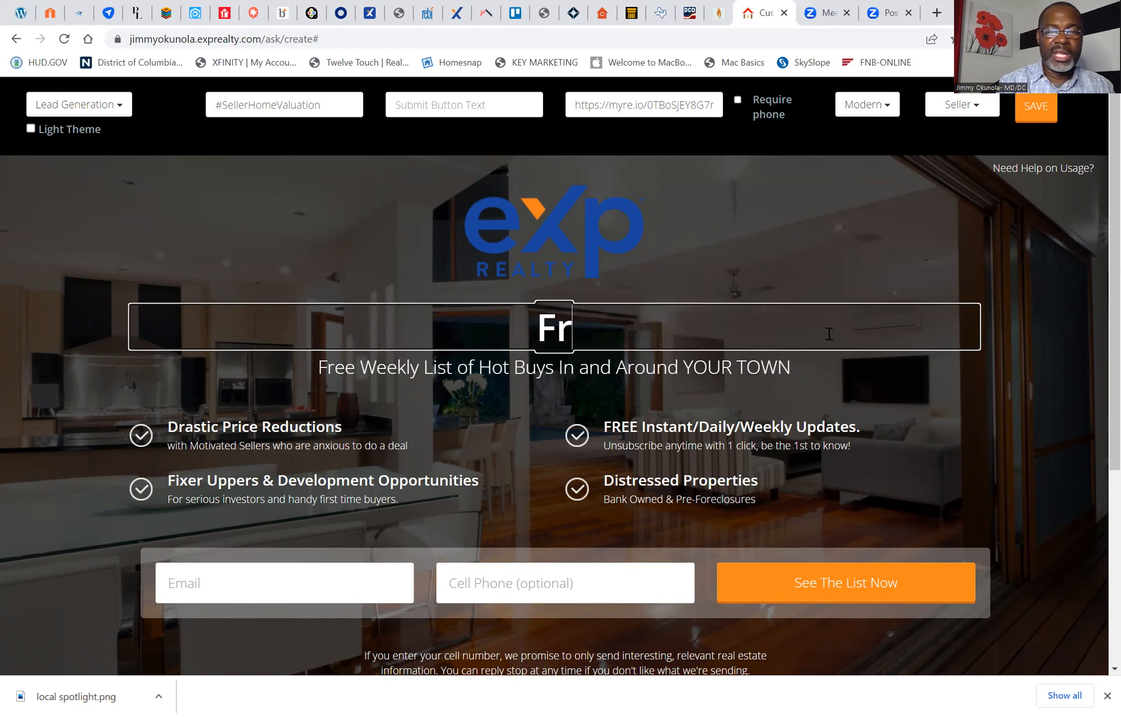
key("BackSpace")
type("REE")
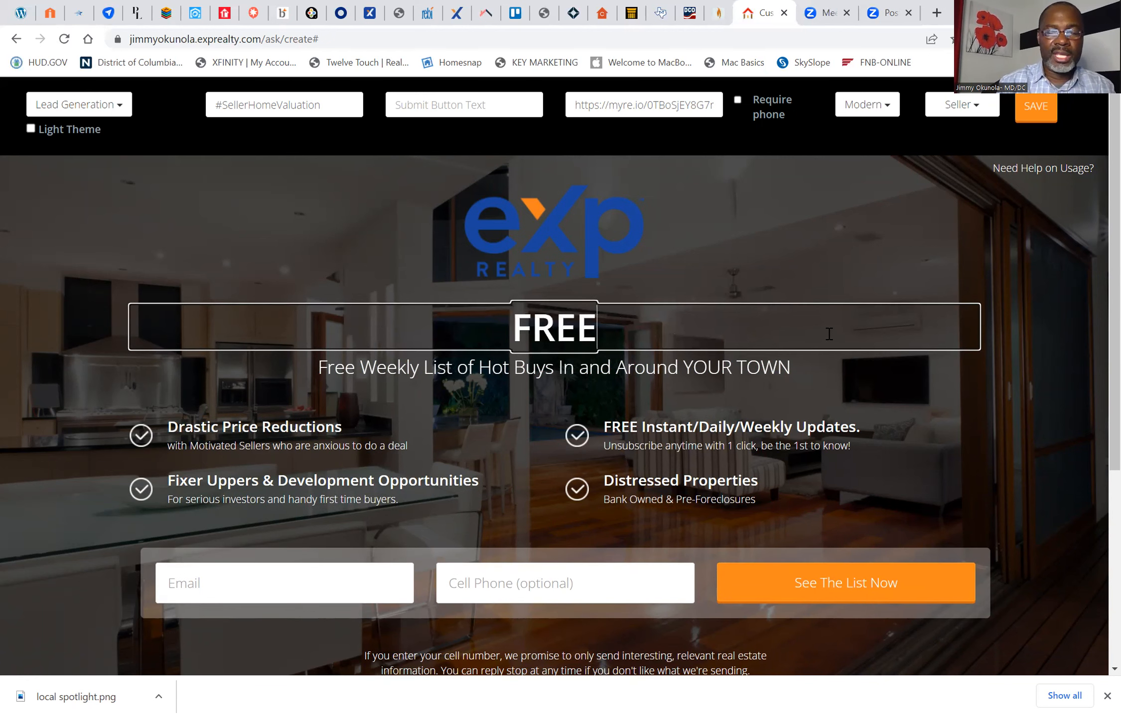
type(" Bowie")
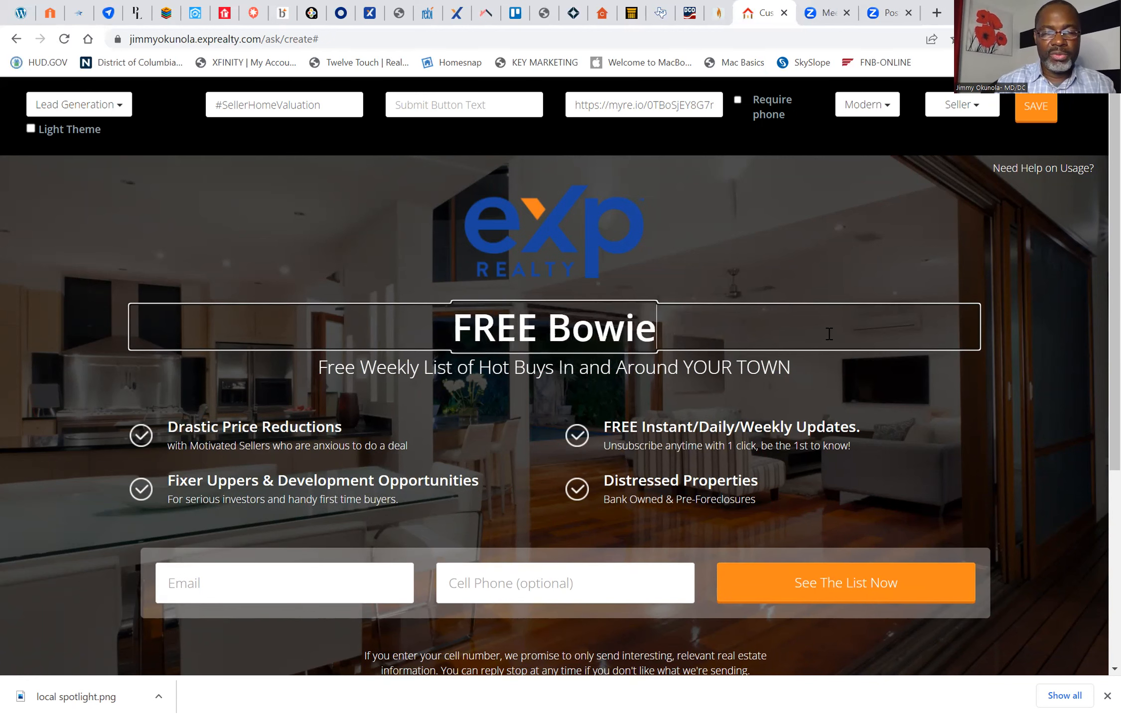
type(" Home Valu")
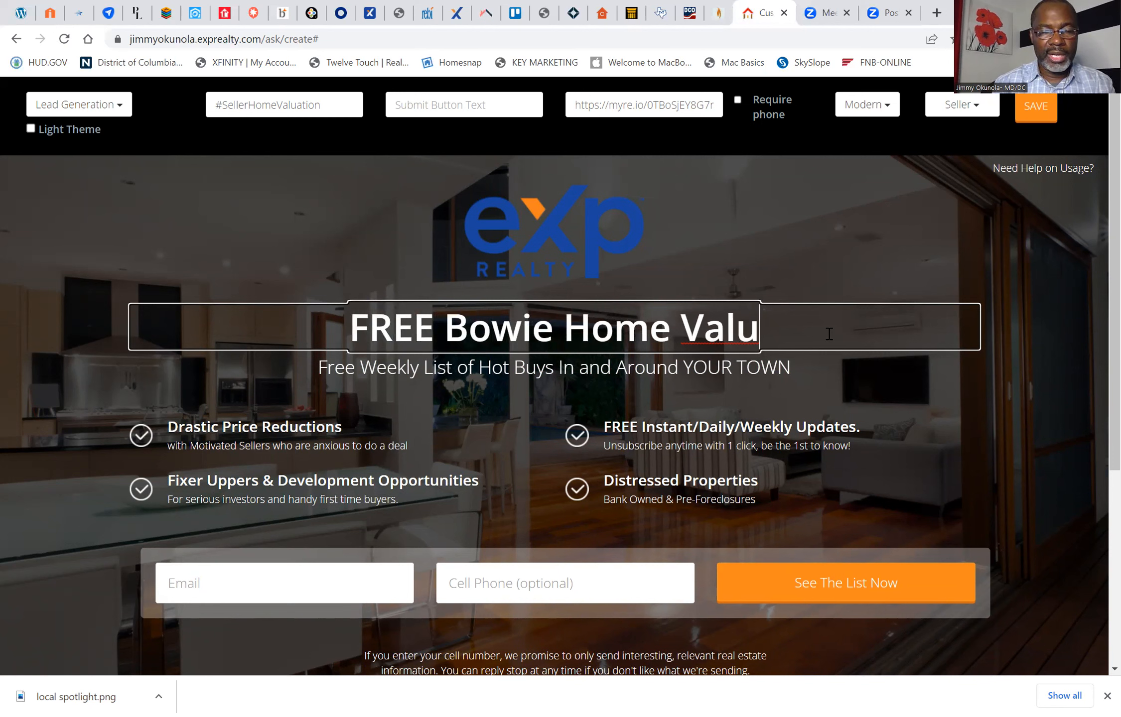
type("e")
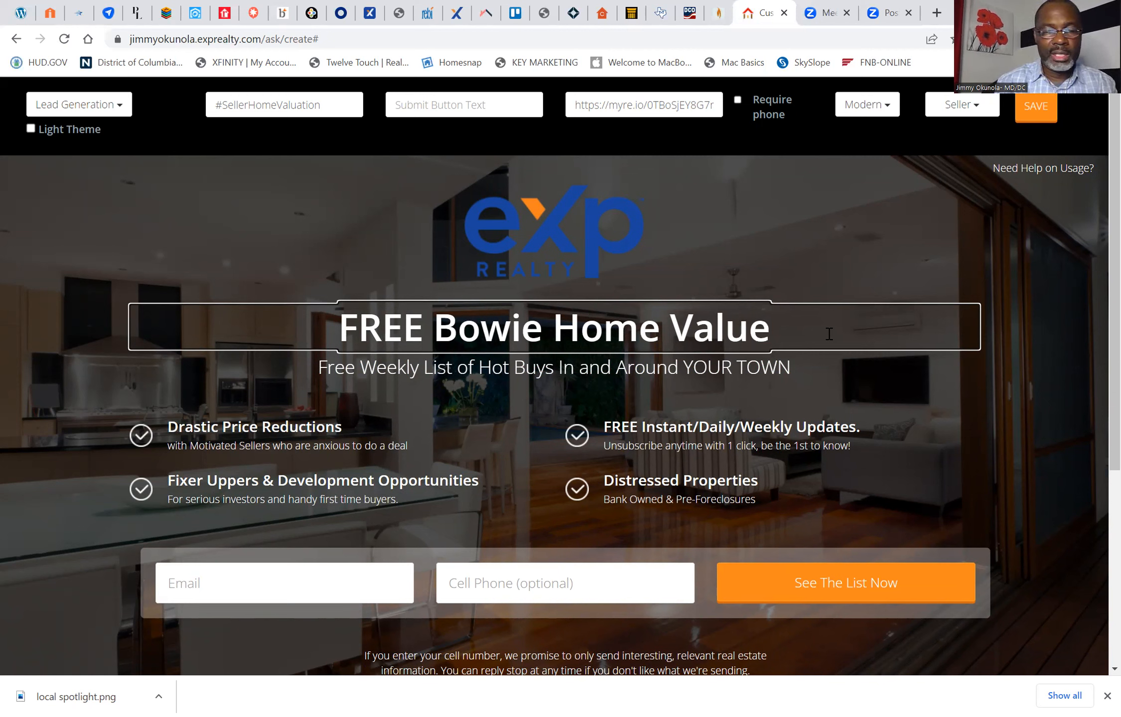
type("s")
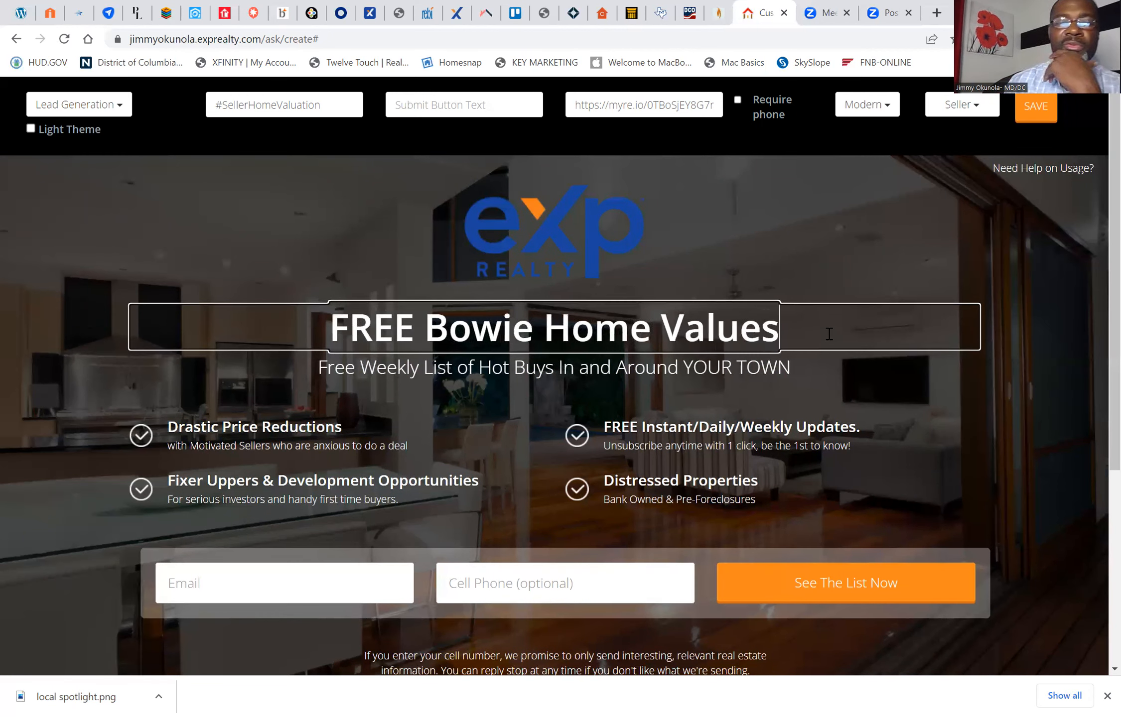
Step: Delete the subheading about the free weekly list of hot buys beneath the headline
left_click(766, 363)
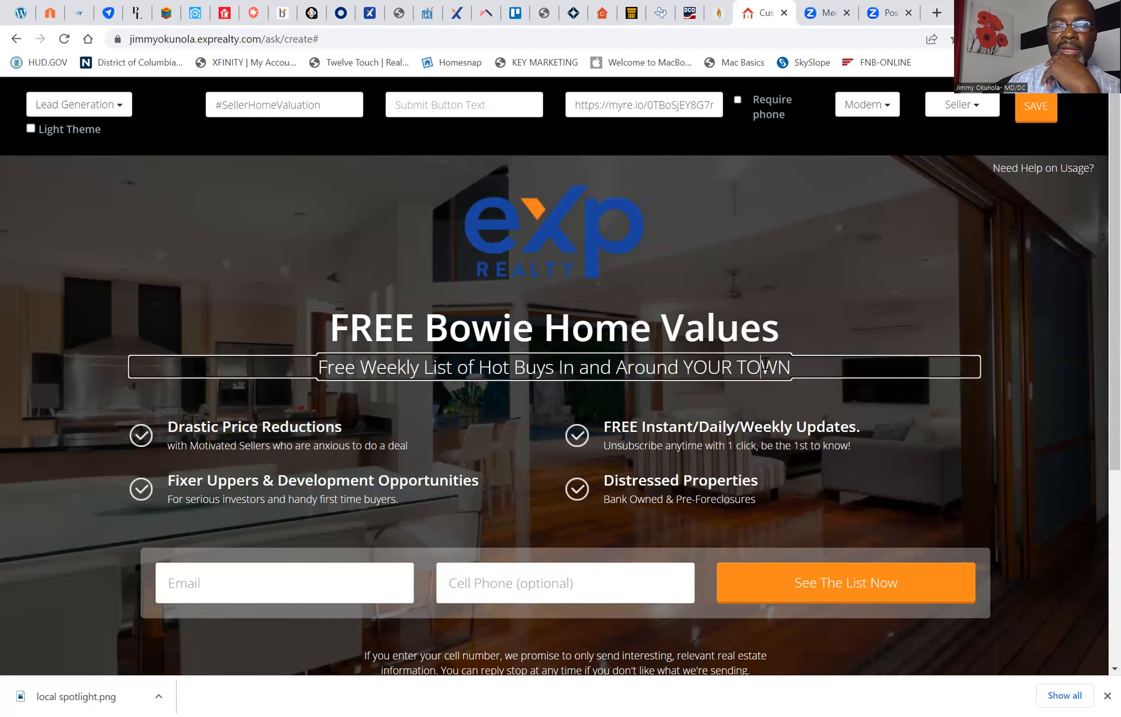
key("ctrl+a")
key("BackSpace")
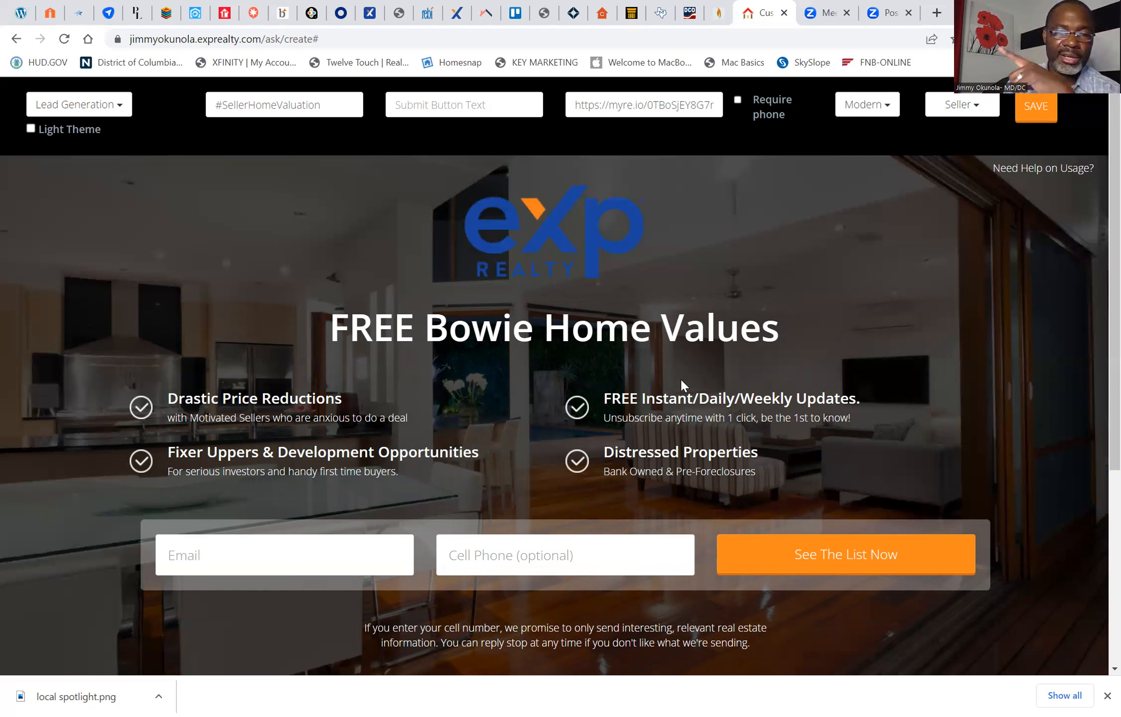
Step: Replace the "Drastic Price Reductions" bullet heading with "Find Out Your Home Value Instantly"
left_click(342, 401)
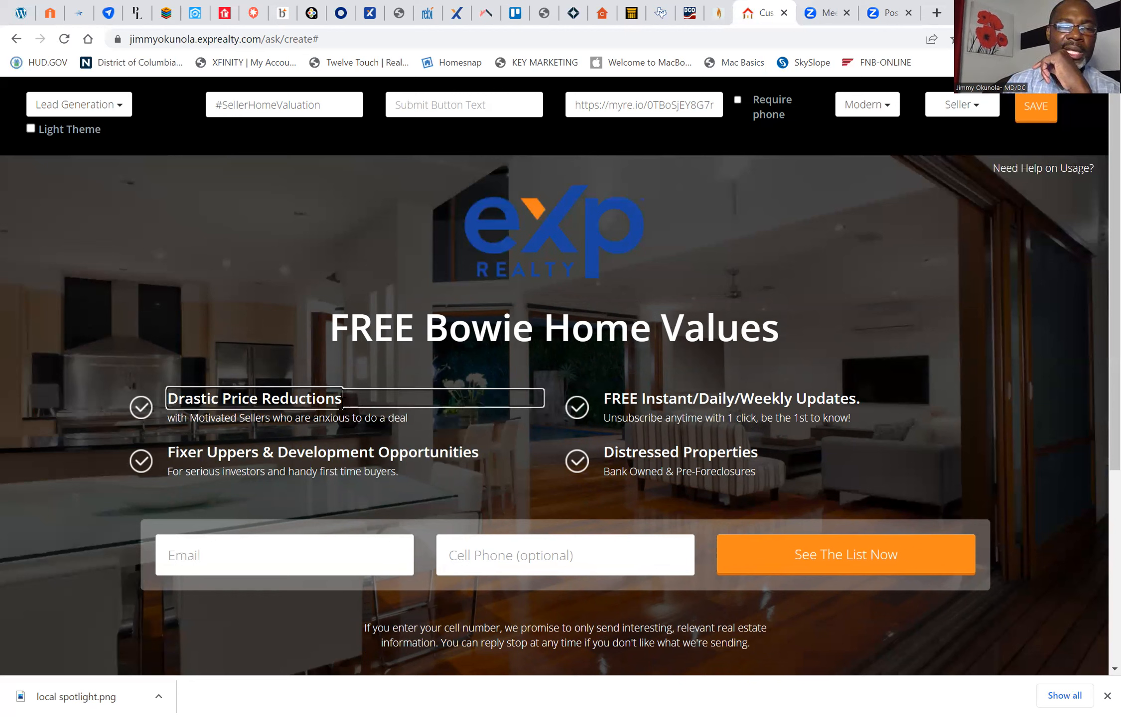
key("BackSpace")
key("BackSpace")
key("BackSpace")
key("BackSpace")
key("BackSpace")
key("BackSpace")
key("BackSpace")
key("BackSpace")
key("BackSpace")
key("BackSpace")
key("BackSpace")
key("BackSpace")
key("BackSpace")
key("BackSpace")
key("BackSpace")
key("BackSpace")
key("BackSpace")
key("BackSpace")
key("BackSpace")
key("BackSpace")
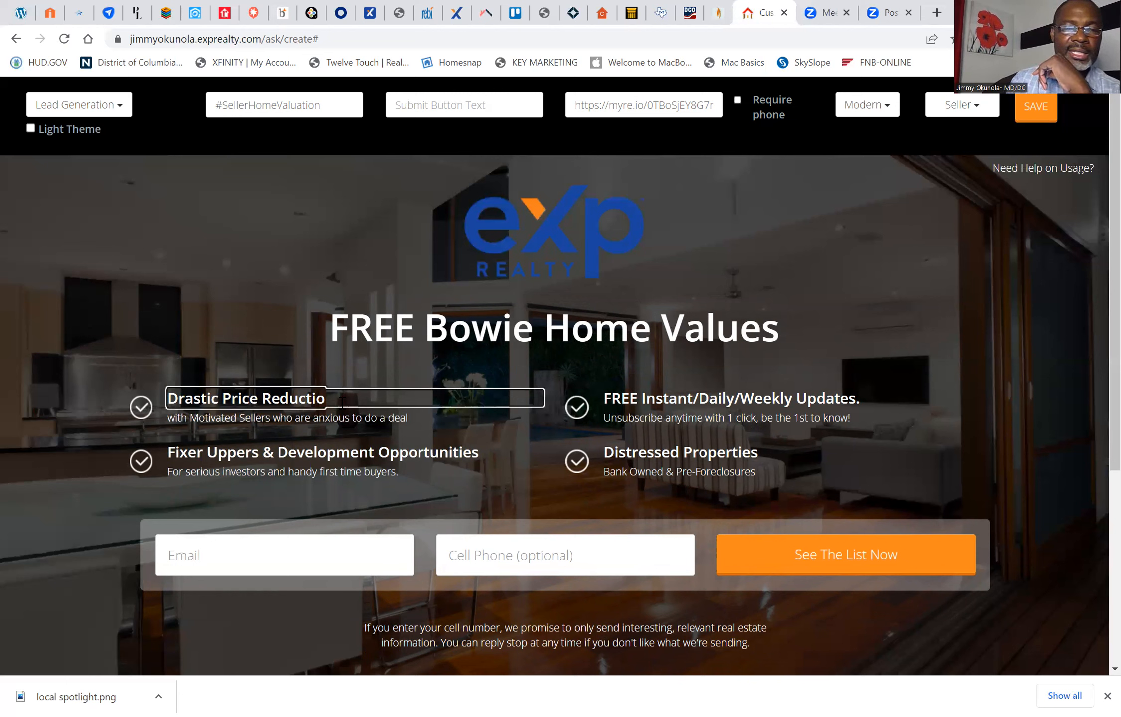
key("BackSpace")
key("BackSpace")
key("BackSpace")
key("BackSpace")
type("Finf")
key("BackSpace")
type("d O")
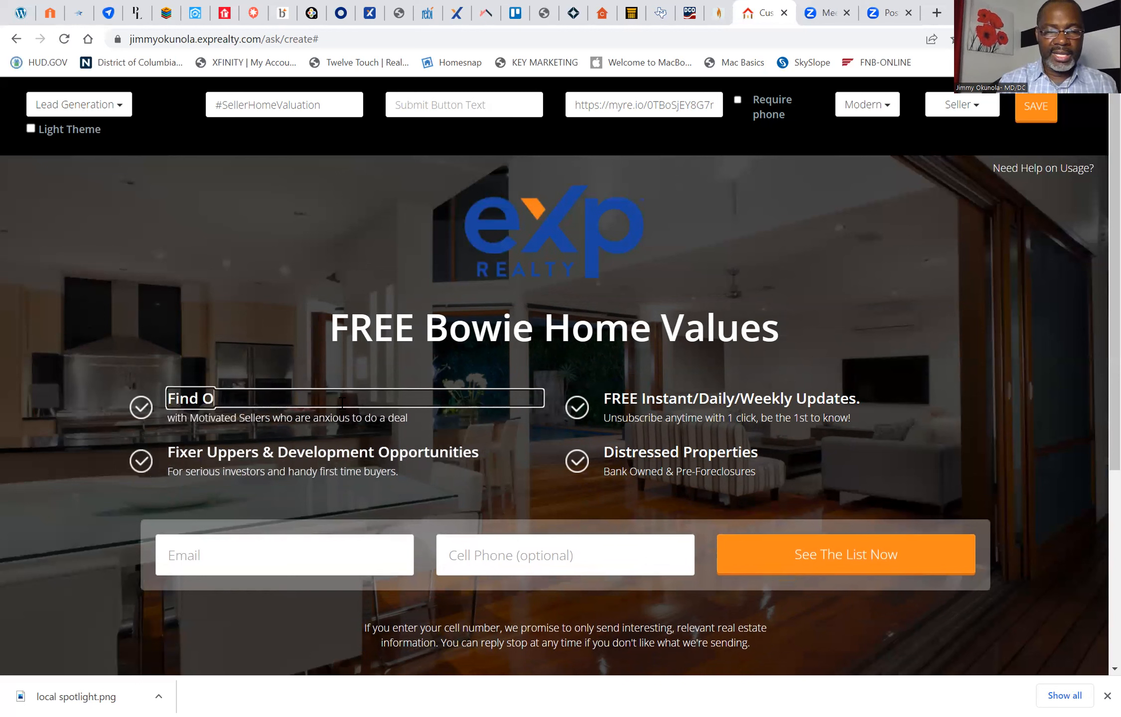
type("ut You")
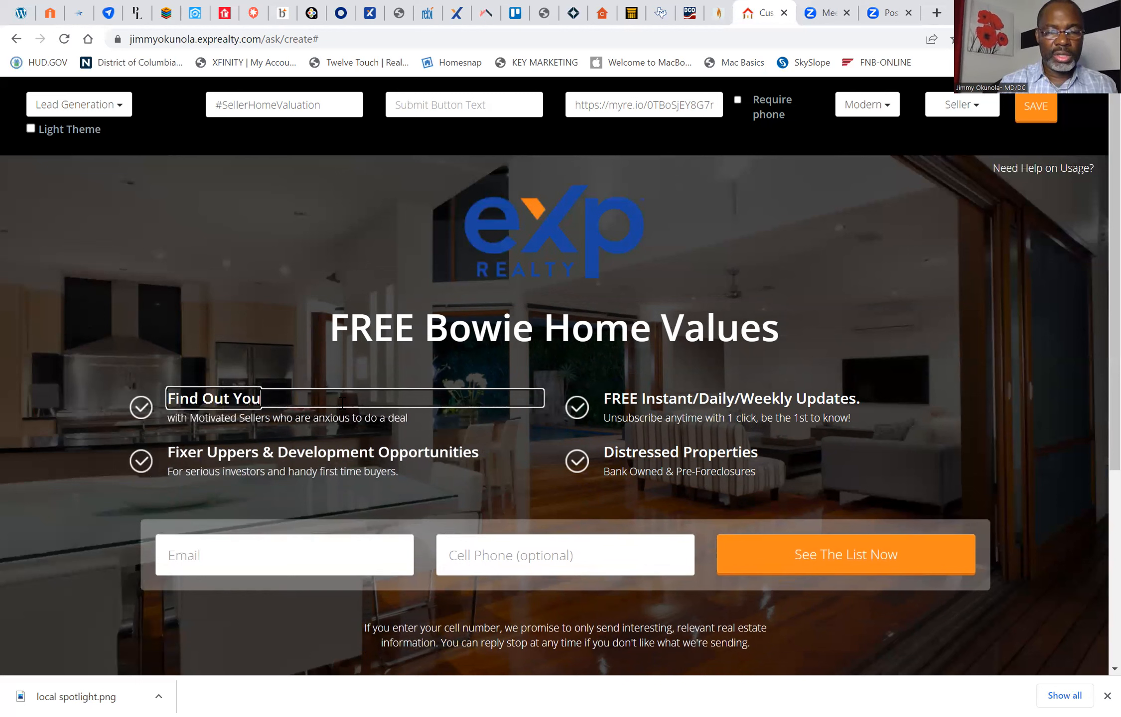
type("r Home Value Instantly")
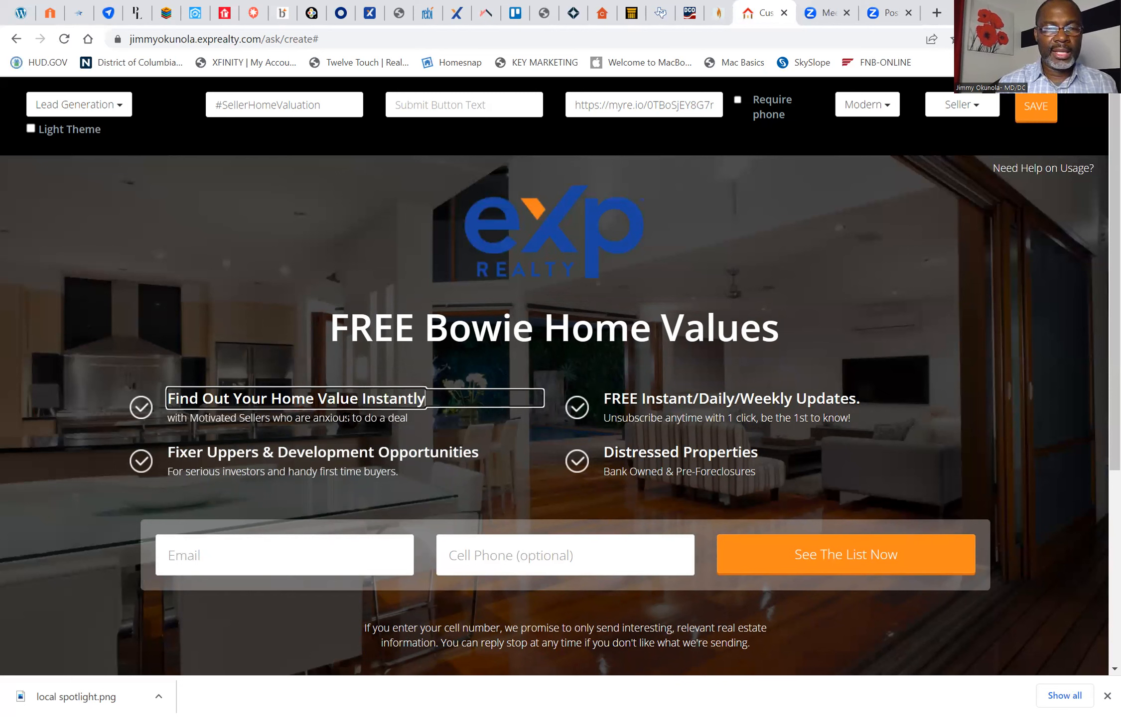
Step: Delete the first bullet together with its description about motivated sellers
double_click(348, 418)
key("Delete")
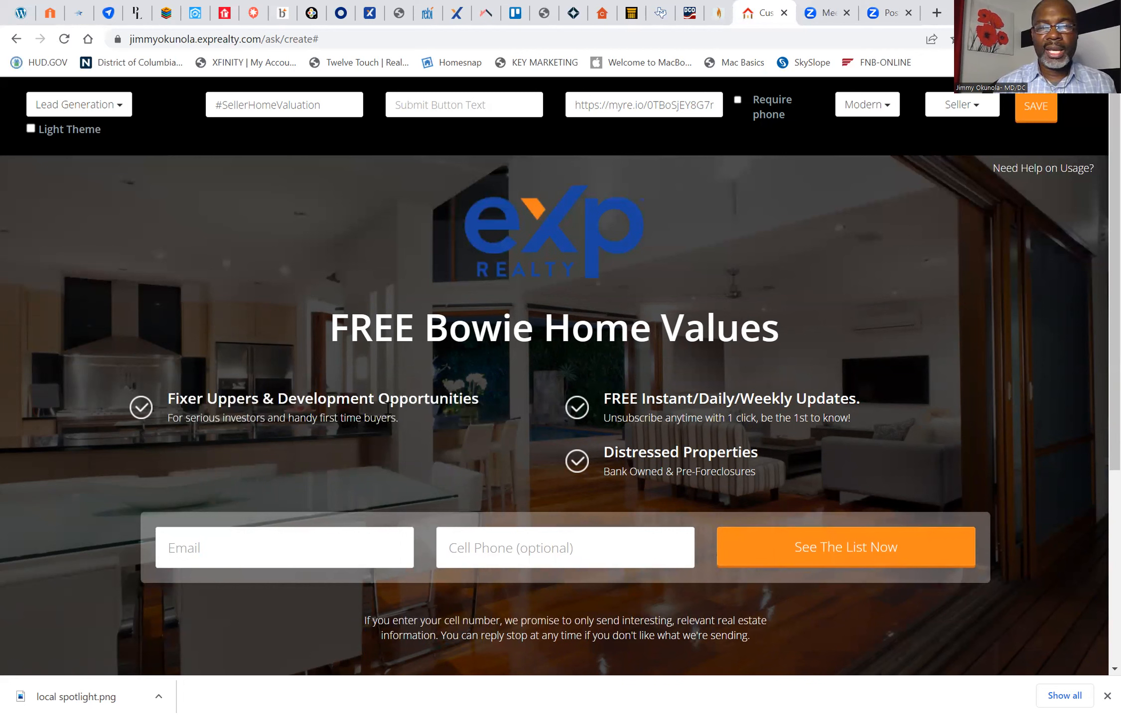
Step: Replace the "Fixer Uppers & Development Opportunities" bullet heading with "What is My Home Worth"
left_click(433, 399)
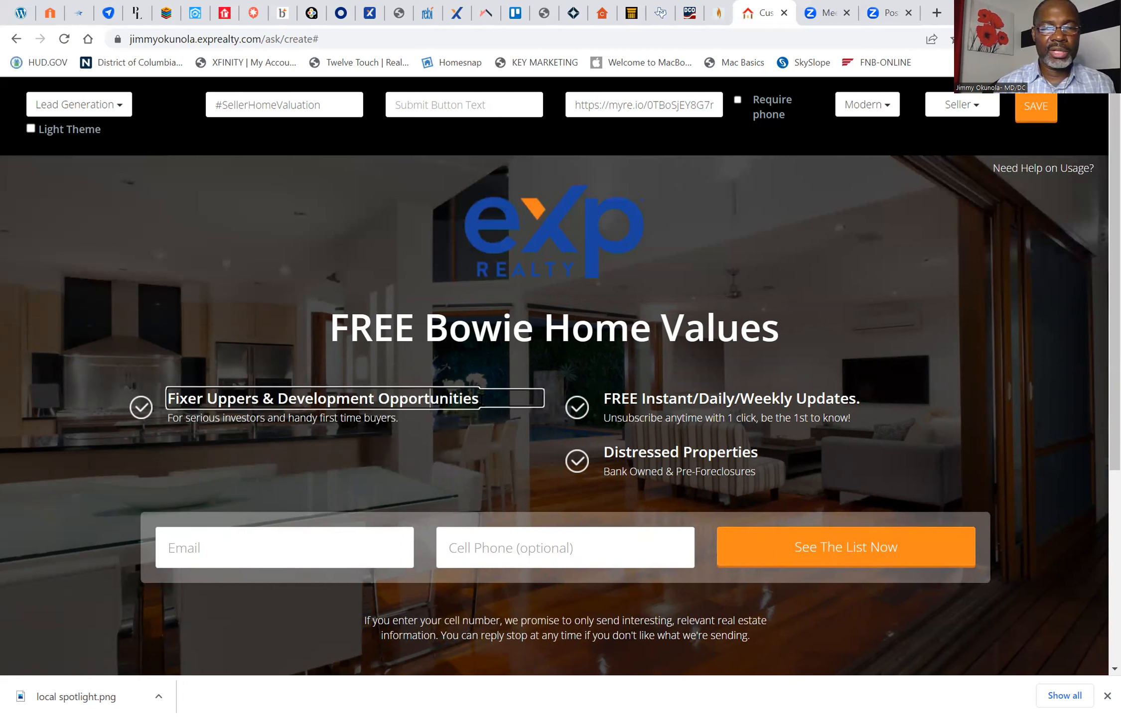
left_click(479, 399)
key("BackSpace")
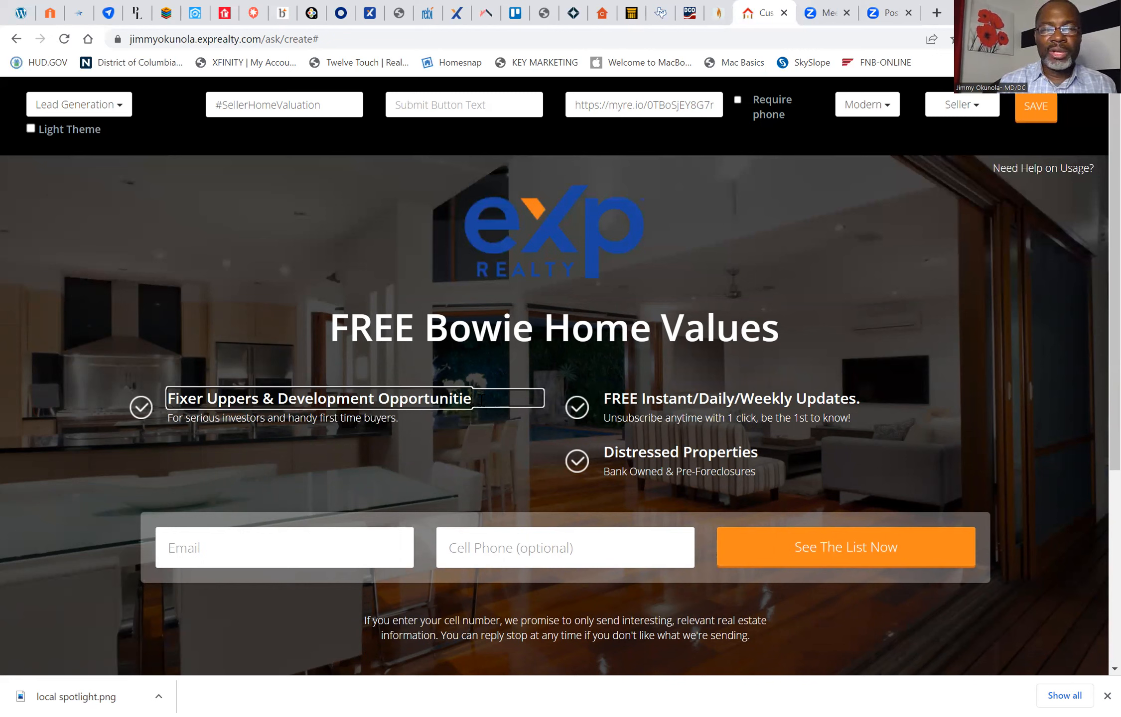
key("BackSpace")
key("BackSpace")
key("BackSpace")
key("BackSpace")
key("BackSpace")
key("BackSpace")
key("BackSpace")
key("BackSpace")
key("BackSpace")
key("BackSpace")
key("BackSpace")
key("BackSpace")
key("BackSpace")
key("BackSpace")
key("BackSpace")
key("BackSpace")
key("BackSpace")
key("BackSpace")
key("BackSpace")
key("BackSpace")
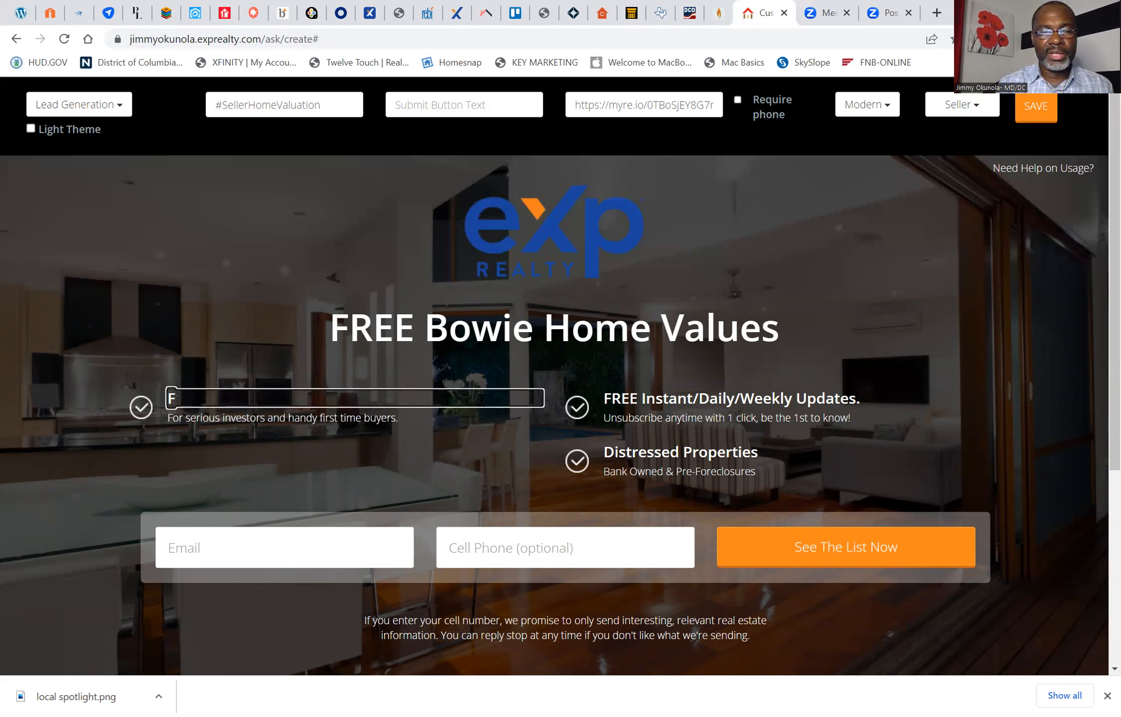
key("BackSpace")
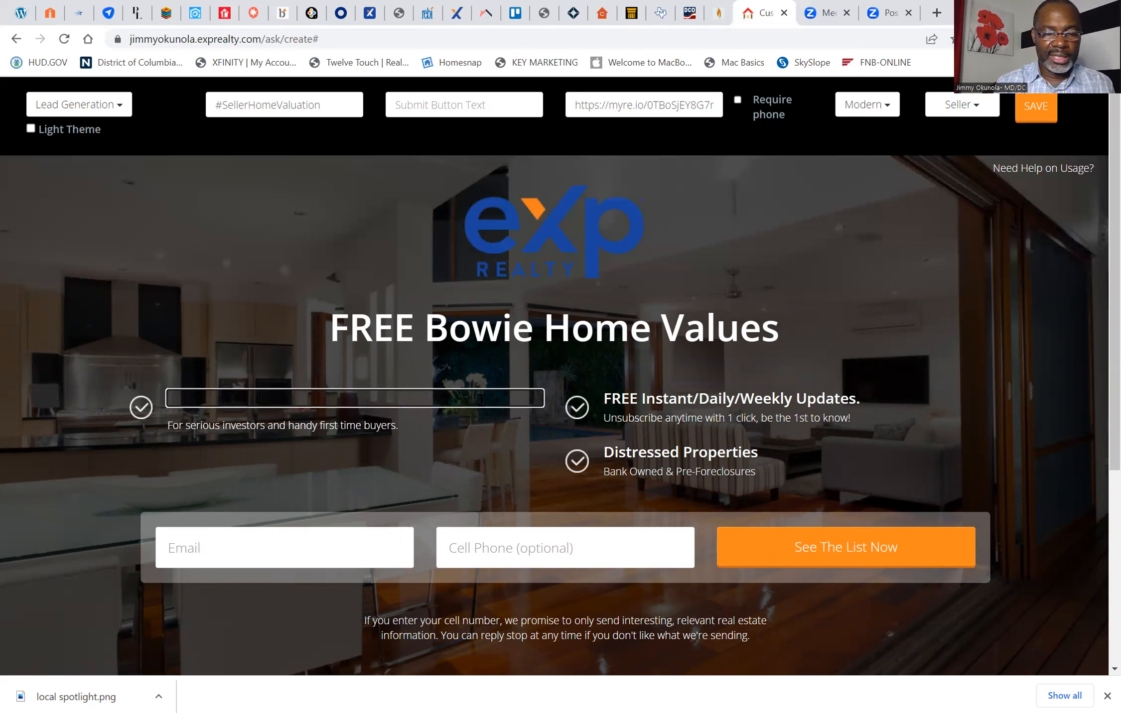
type("What")
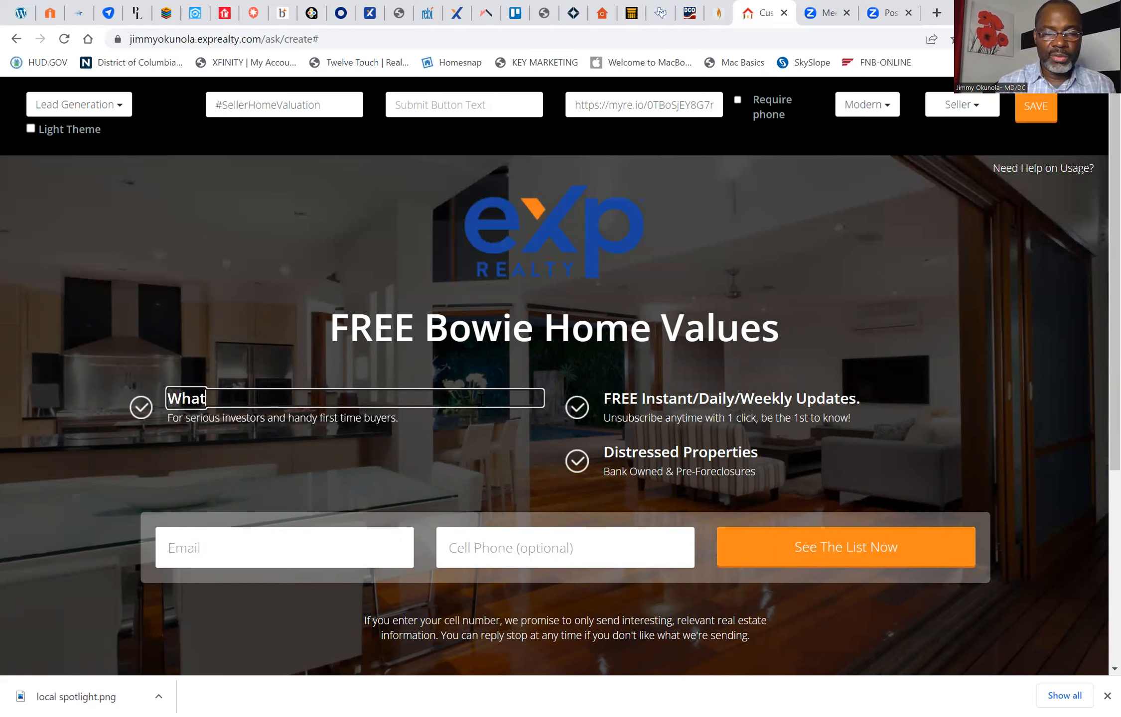
type(" is My")
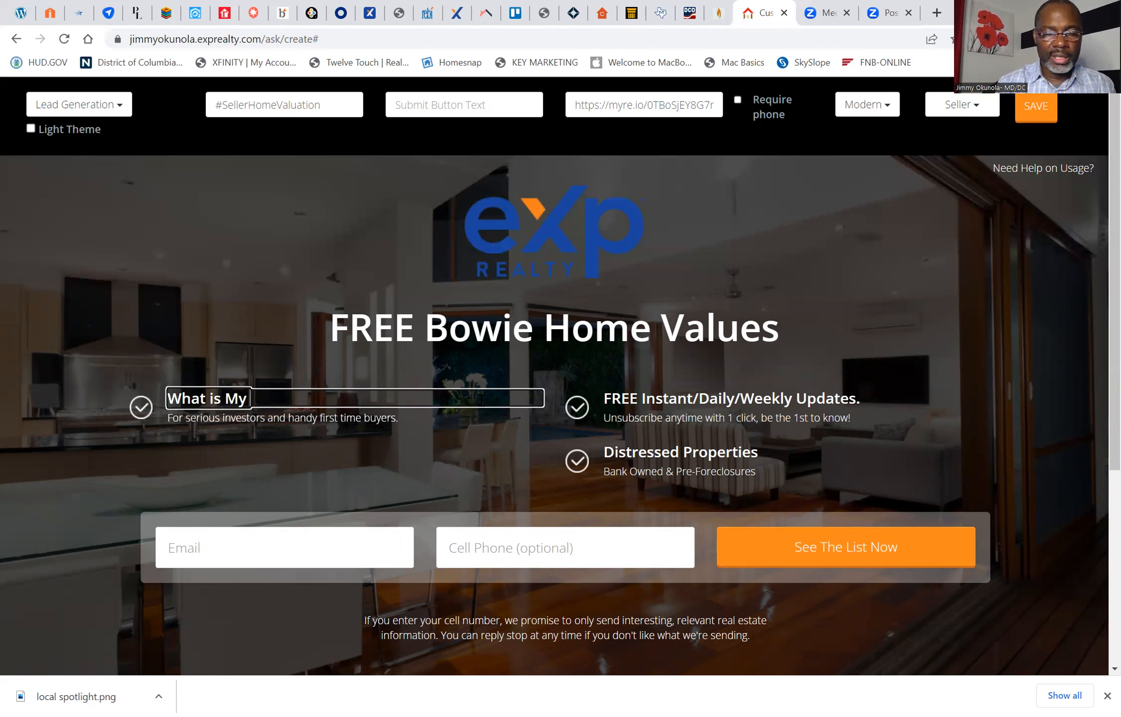
type(" Bowi")
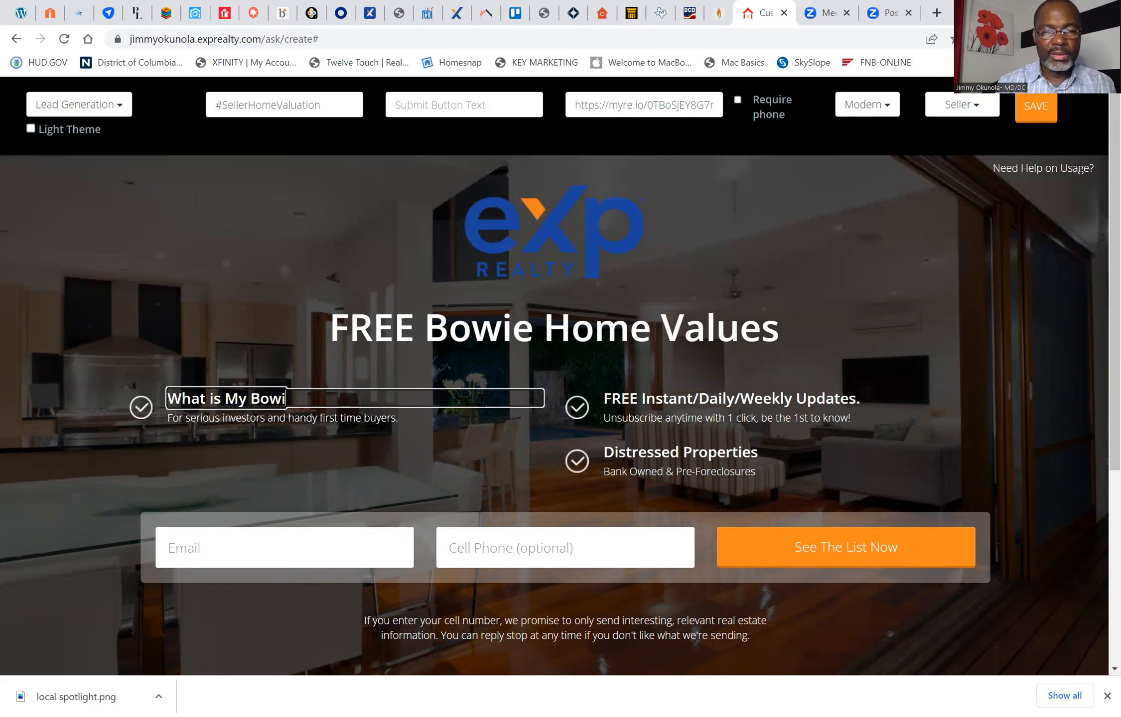
key("BackSpace")
key("BackSpace")
key("BackSpace")
key("BackSpace")
key("BackSpace")
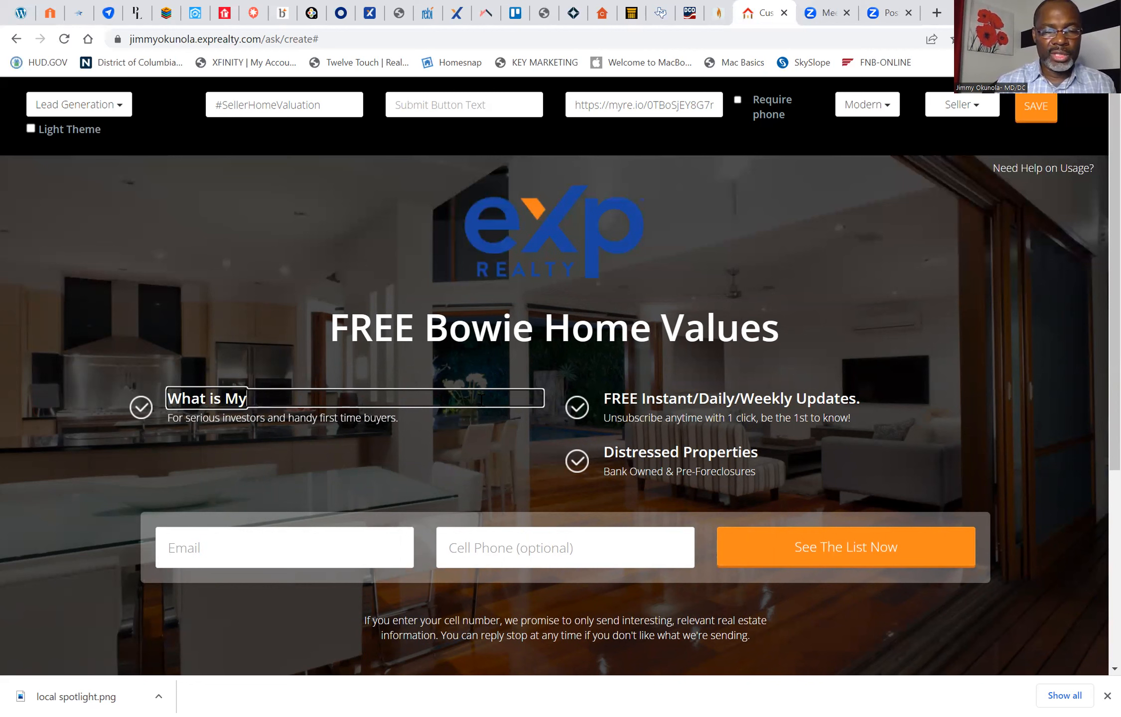
type("Home")
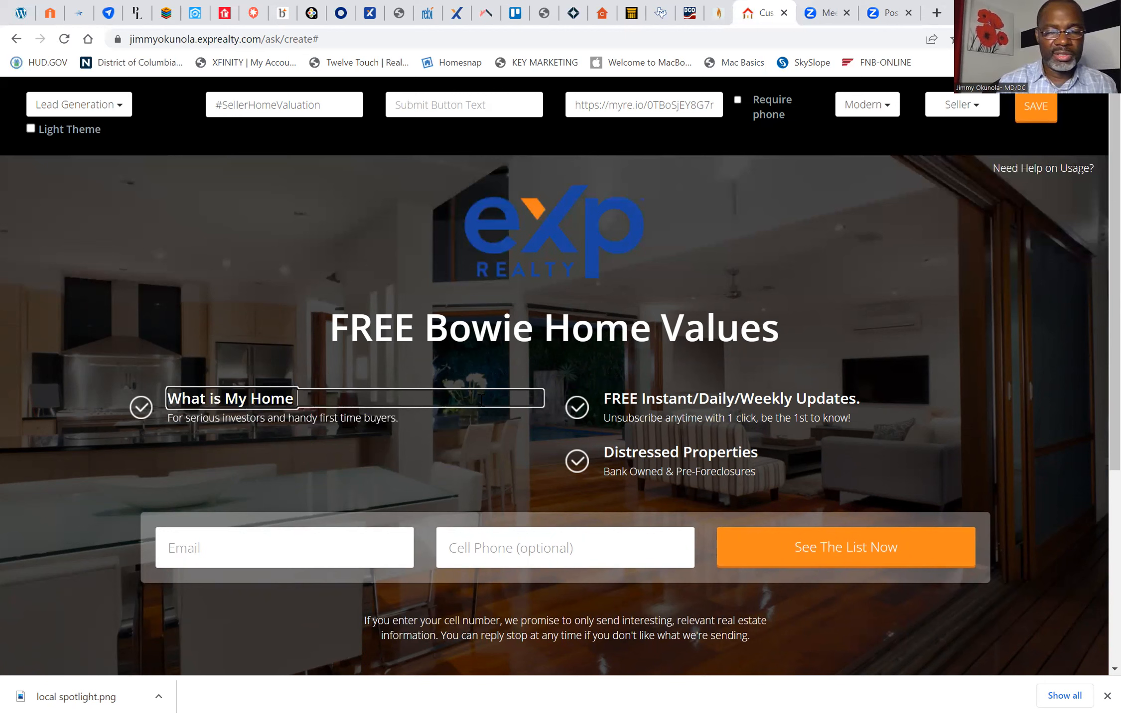
type(" Worth")
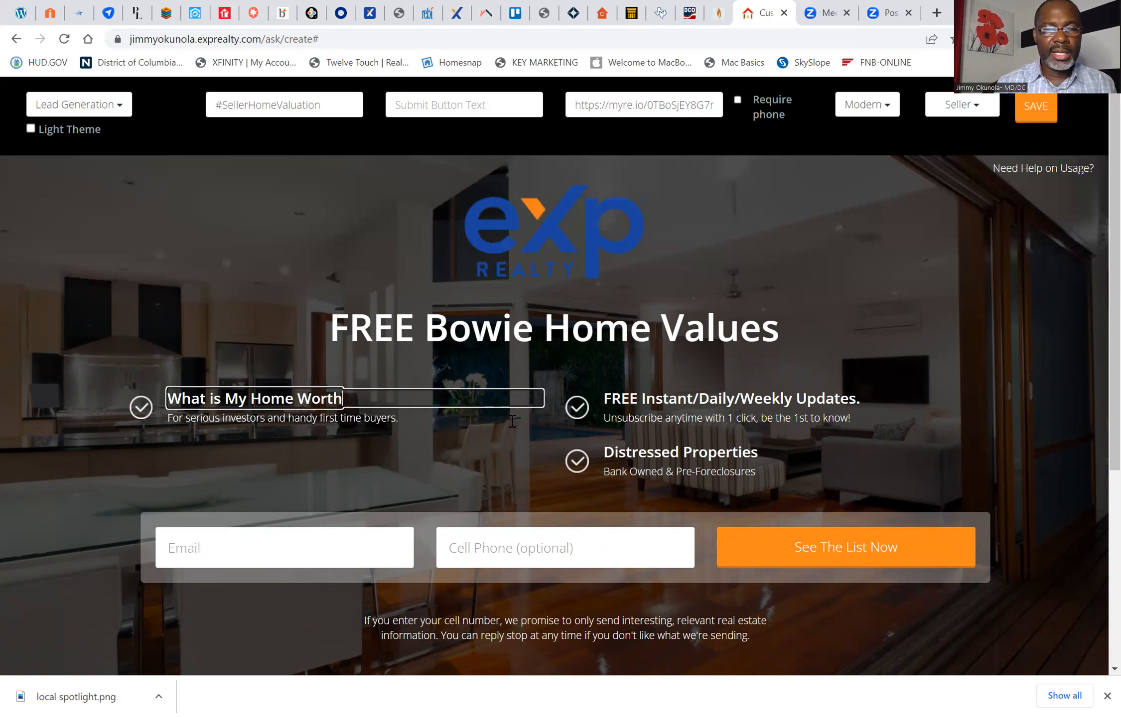
Step: Clear the description about serious investors and first time buyers beneath the "What is My Home Worth" heading
left_click(406, 421)
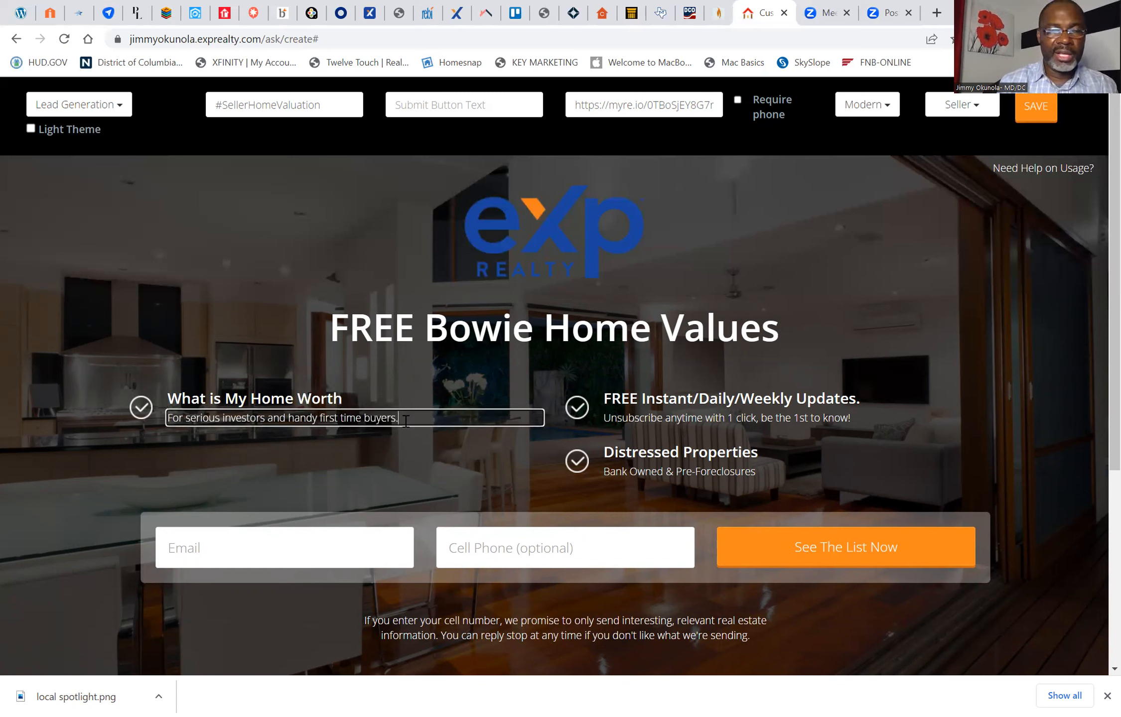
key("BackSpace")
key("BackSpace")
key("BackSpace")
key("BackSpace")
key("BackSpace")
key("BackSpace")
key("BackSpace")
key("BackSpace")
key("BackSpace")
key("BackSpace")
key("BackSpace")
key("BackSpace")
key("BackSpace")
key("BackSpace")
key("BackSpace")
key("BackSpace")
key("BackSpace")
key("BackSpace")
key("BackSpace")
key("BackSpace")
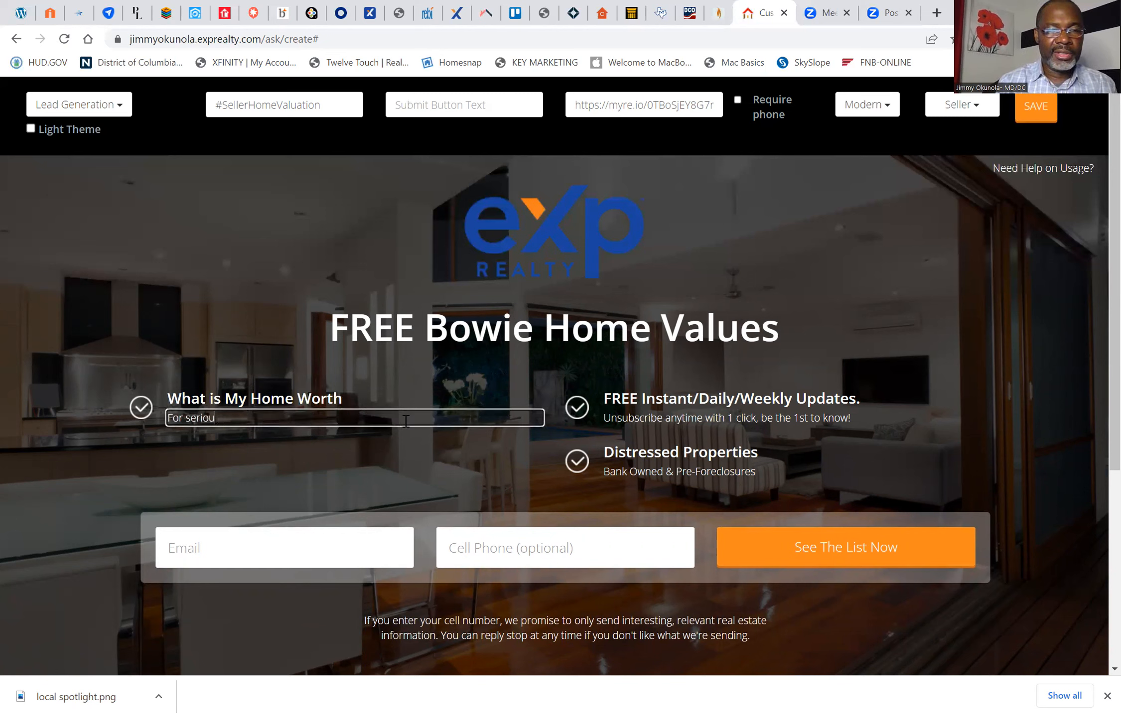
key("BackSpace")
key("BackSpace")
key("BackSpace")
key("BackSpace")
key("BackSpace")
key("BackSpace")
key("BackSpace")
key("BackSpace")
key("BackSpace")
key("BackSpace")
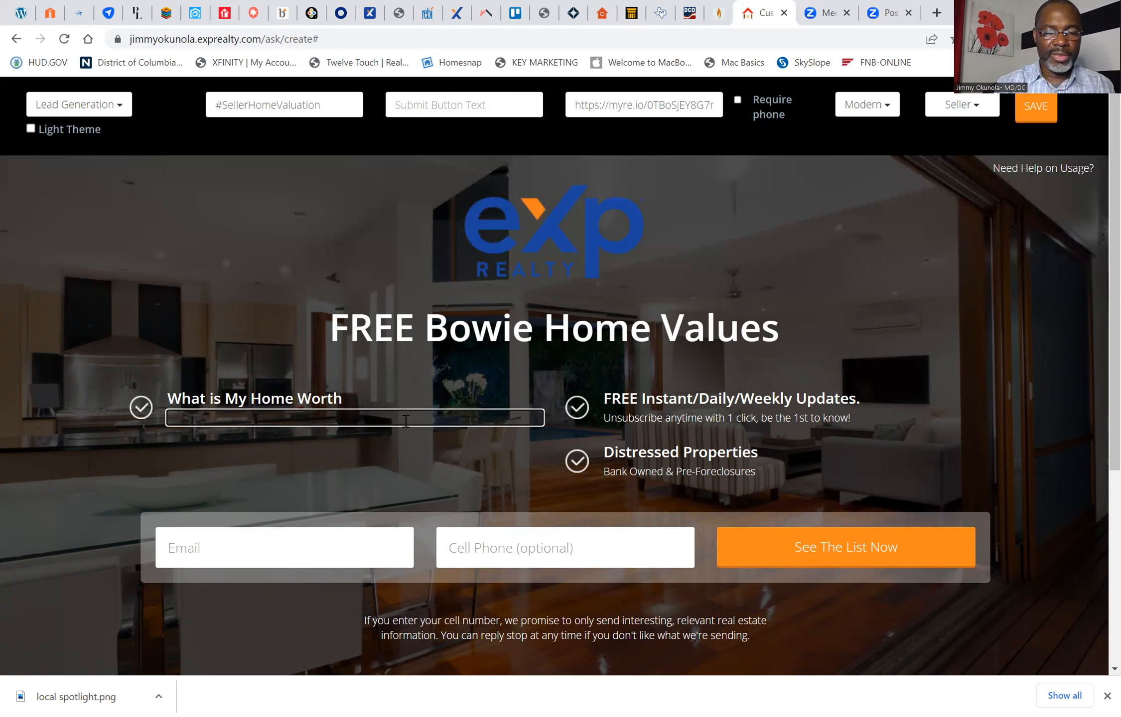
type("Find")
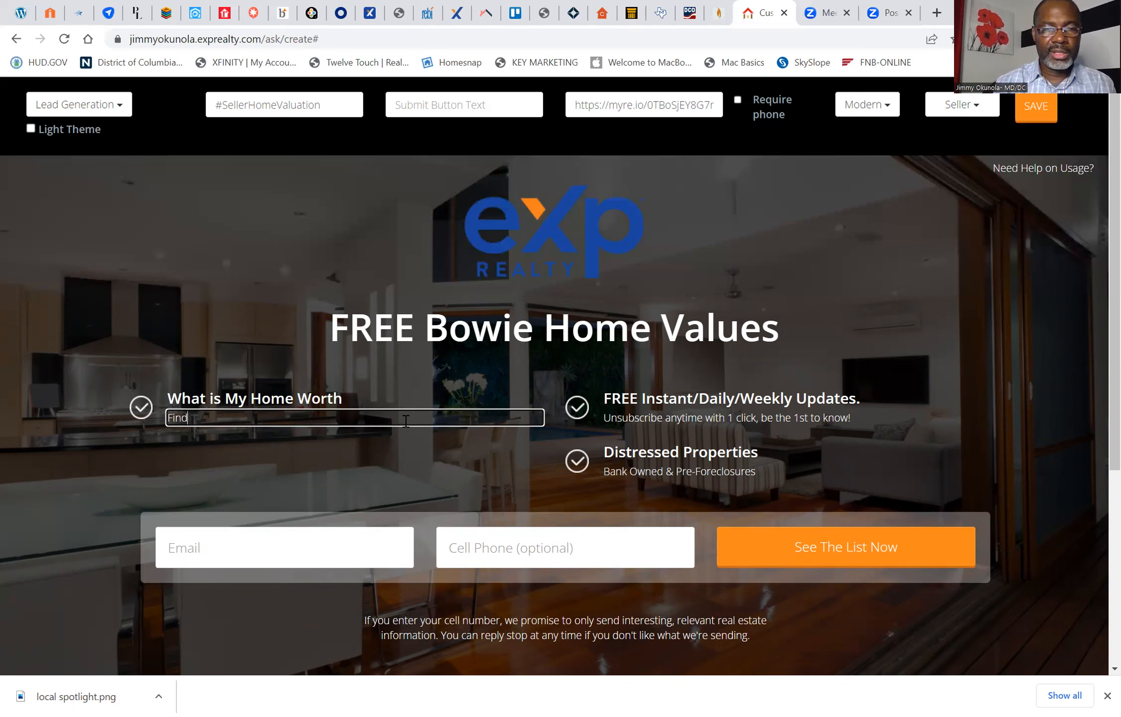
type(" out your H")
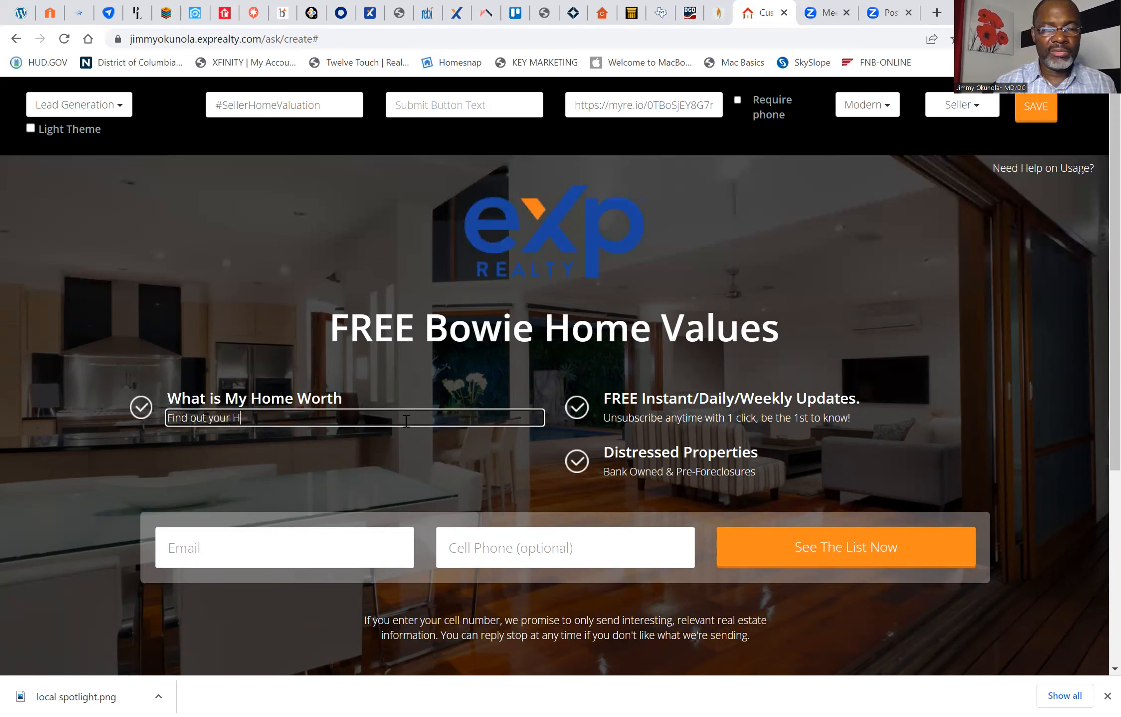
key("BackSpace")
key("BackSpace")
key("BackSpace")
key("BackSpace")
key("BackSpace")
key("BackSpace")
key("BackSpace")
key("BackSpace")
key("BackSpace")
key("BackSpace")
key("BackSpace")
key("BackSpace")
key("BackSpace")
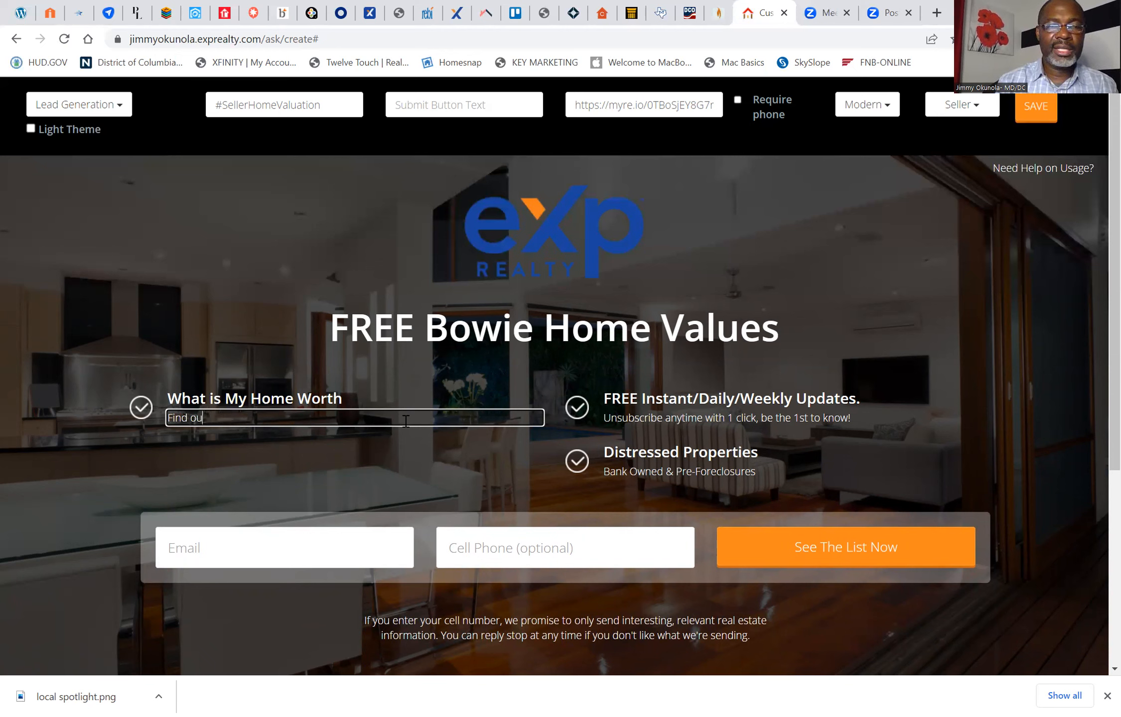
key("BackSpace")
key("BackSpace")
Step: Enter "Instantly get your Home Value here" as the description beneath the "What is My Home Worth" heading
type("Instant")
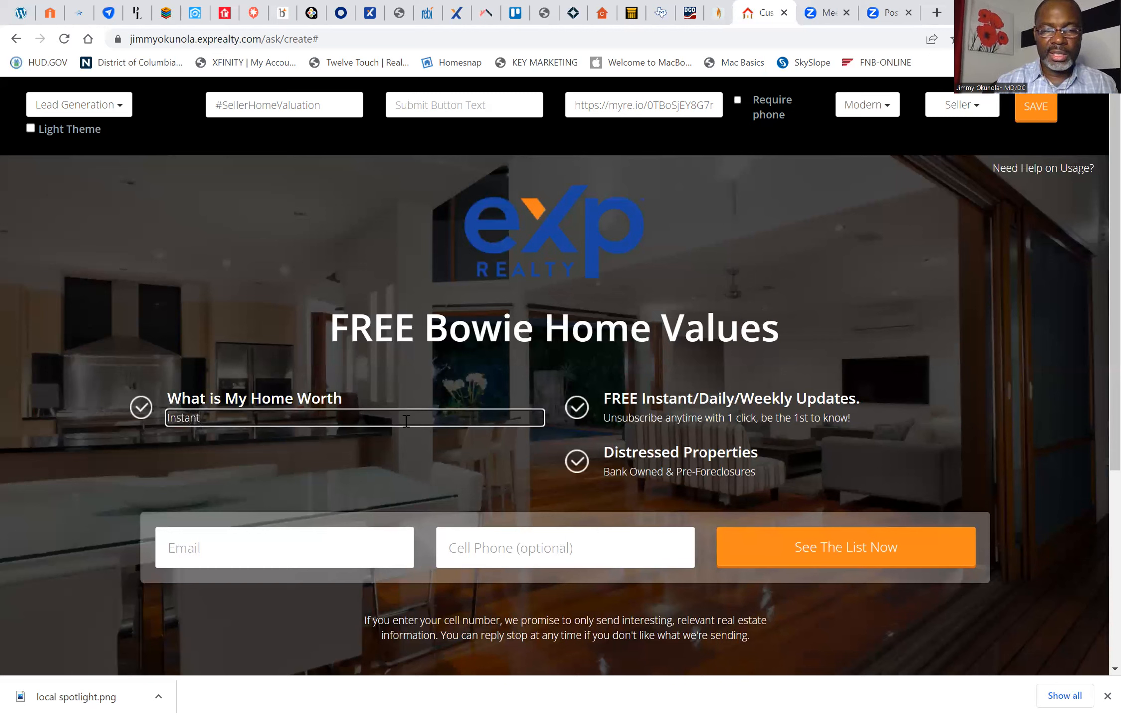
type("ly get your Home ")
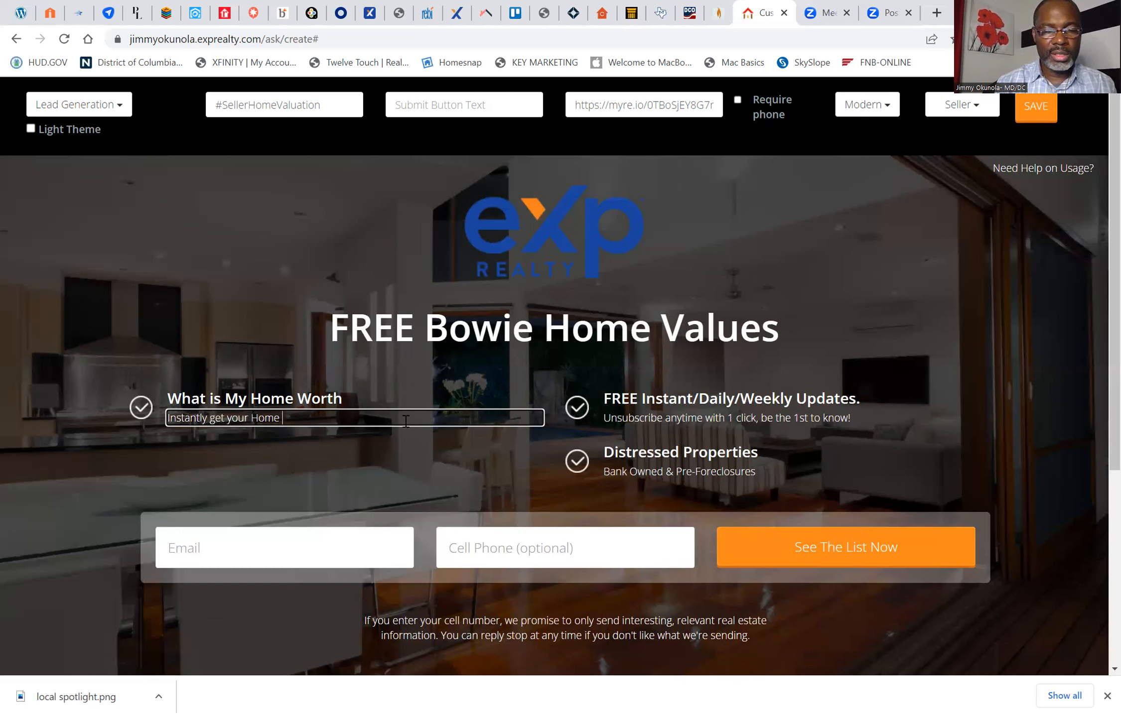
type("Valu")
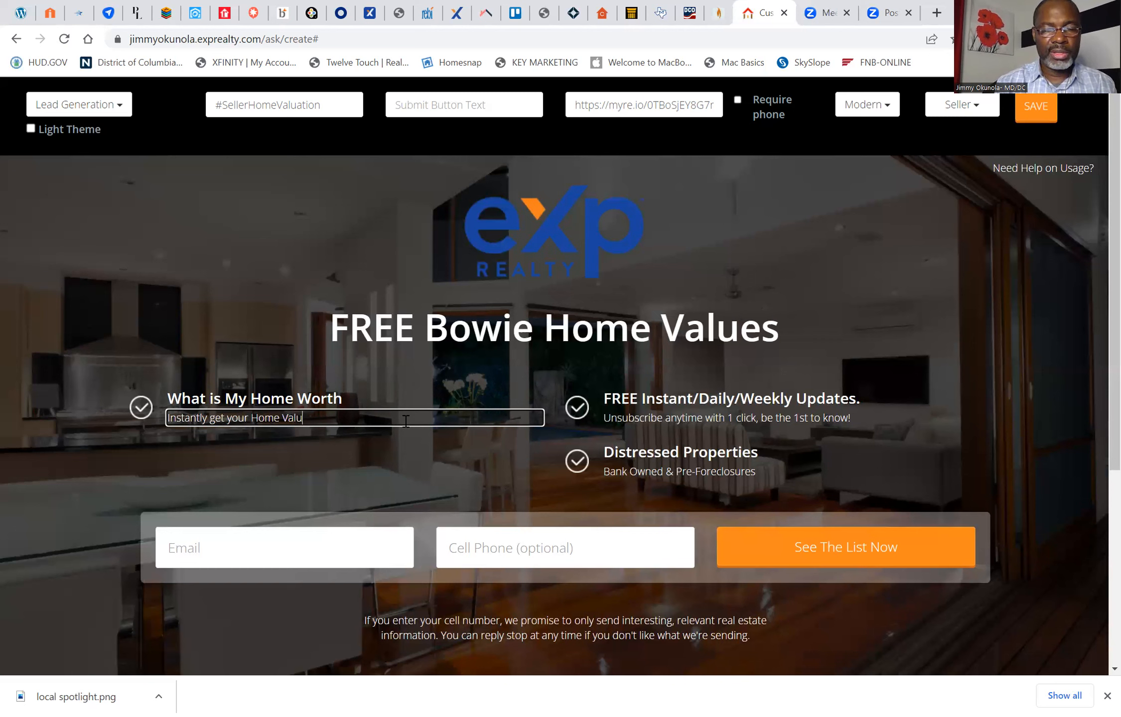
type("e here")
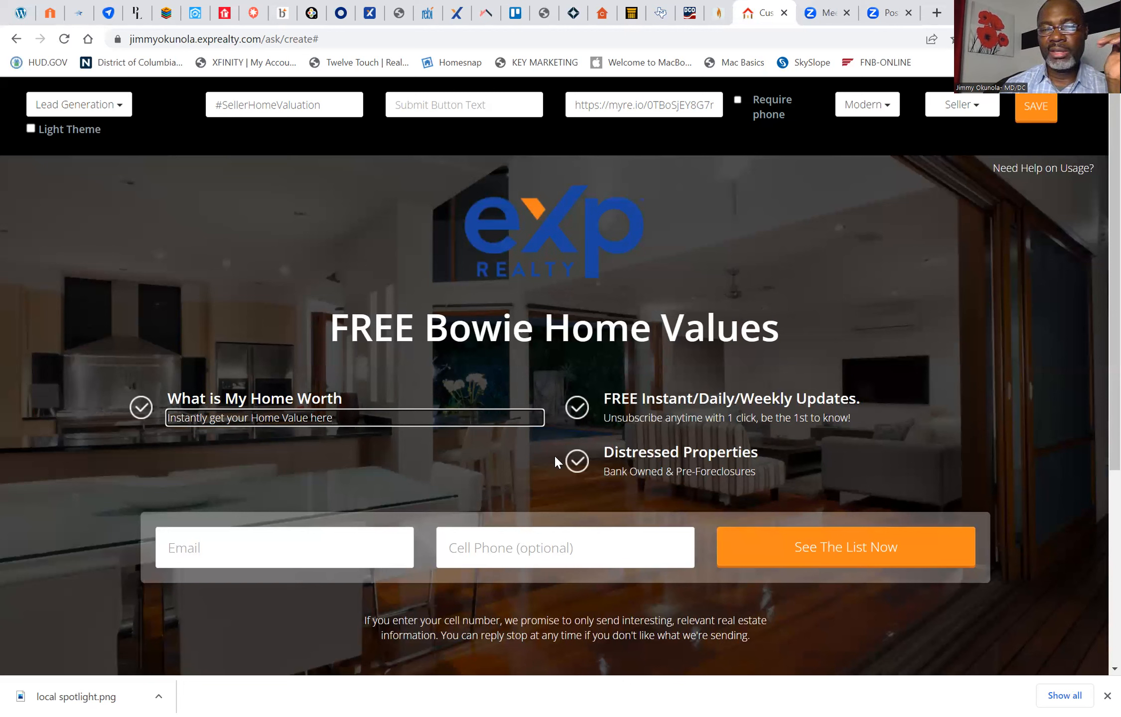
Step: Replace the "Distressed Properties" bullet heading with "How to get Your Home sold quickly in this Market"
left_click(671, 452)
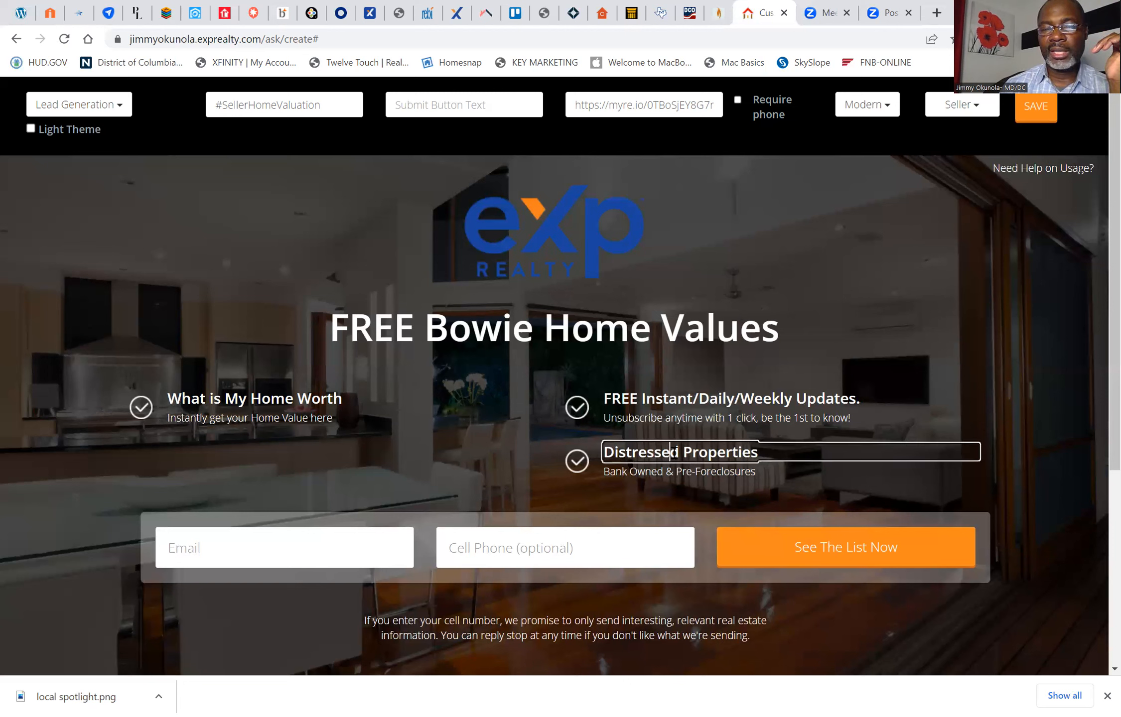
key("BackSpace")
key("BackSpace")
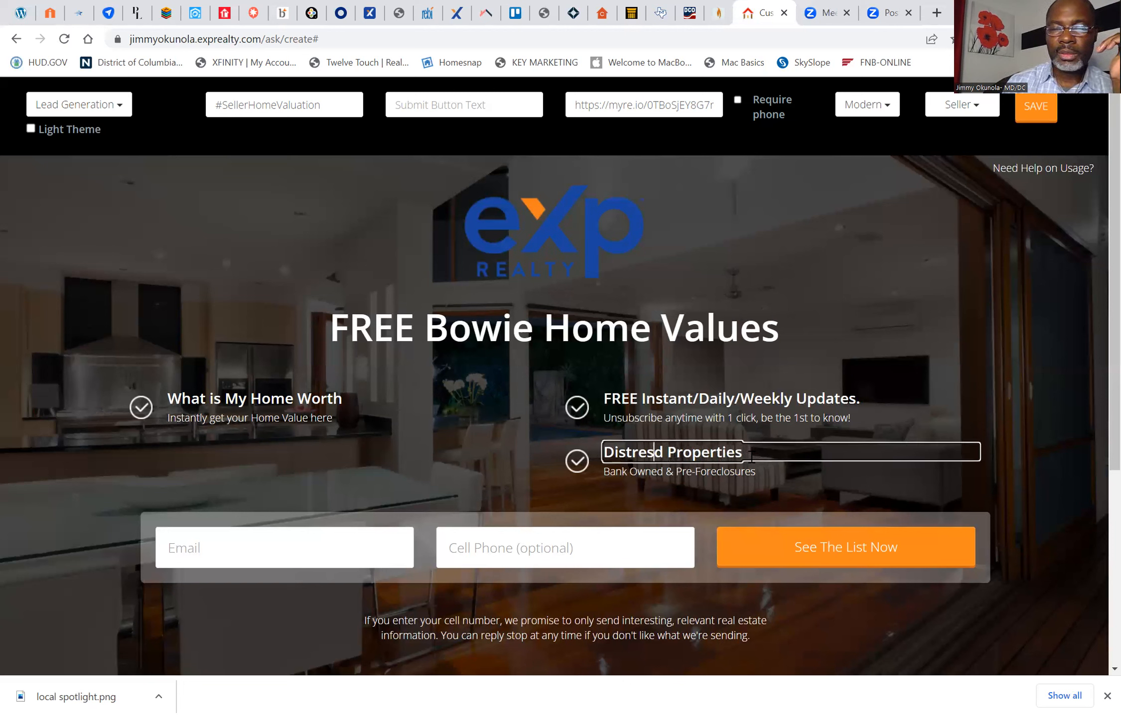
left_click(751, 458)
key("BackSpace")
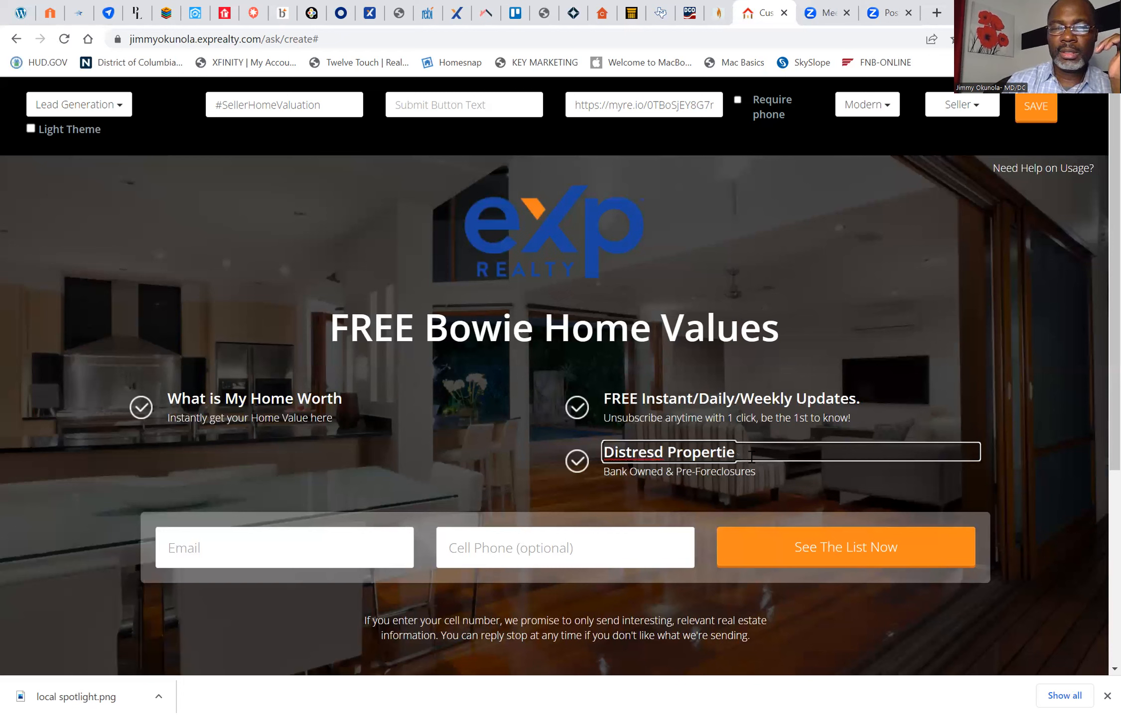
key("BackSpace")
key("BackSpace")
key("BackSpace")
key("BackSpace")
key("BackSpace")
key("BackSpace")
key("BackSpace")
key("BackSpace")
key("BackSpace")
key("BackSpace")
key("BackSpace")
key("BackSpace")
key("BackSpace")
key("BackSpace")
key("BackSpace")
key("BackSpace")
key("BackSpace")
key("BackSpace")
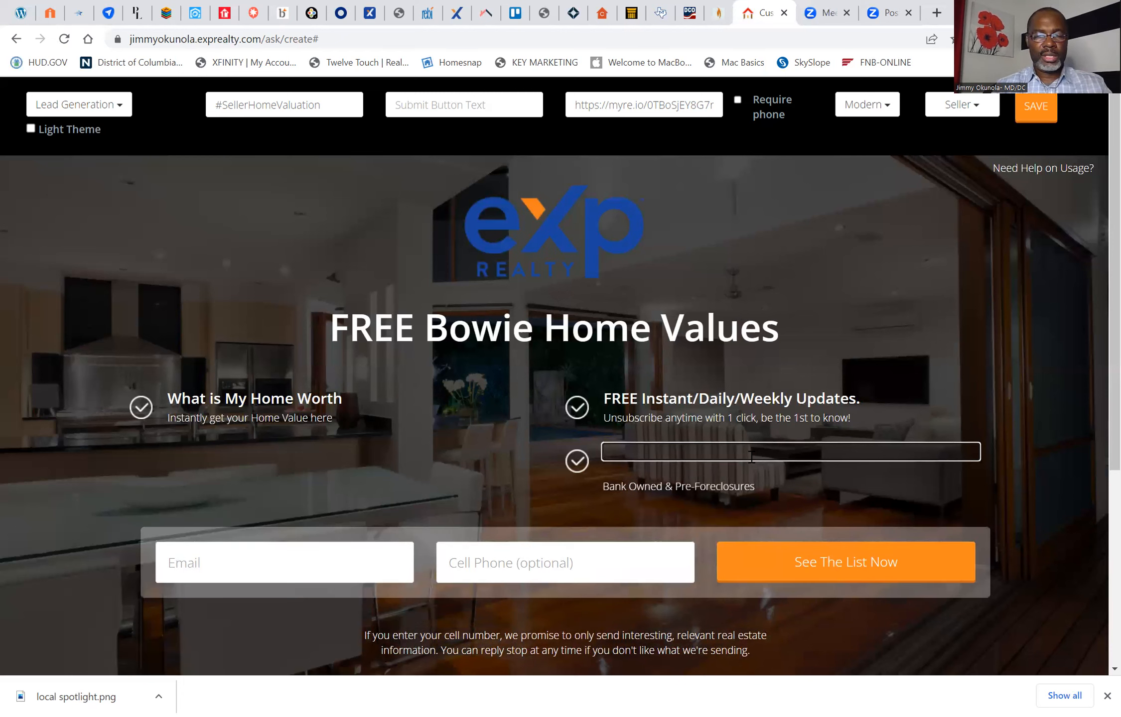
type("How to get ")
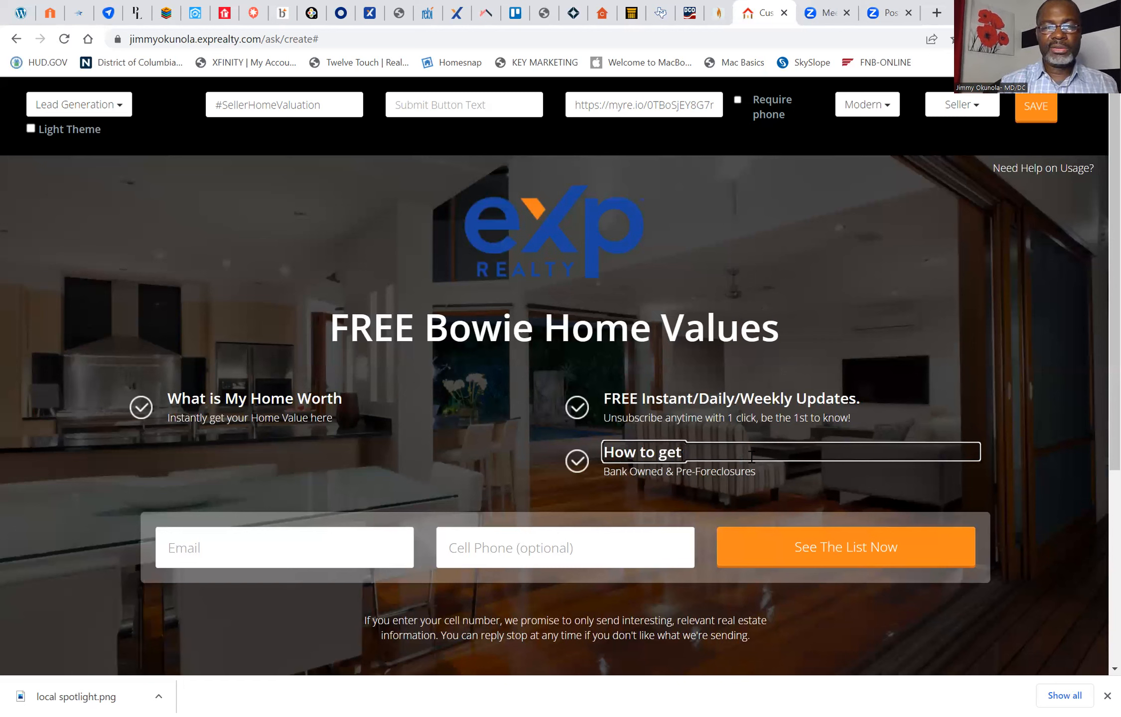
type("Y")
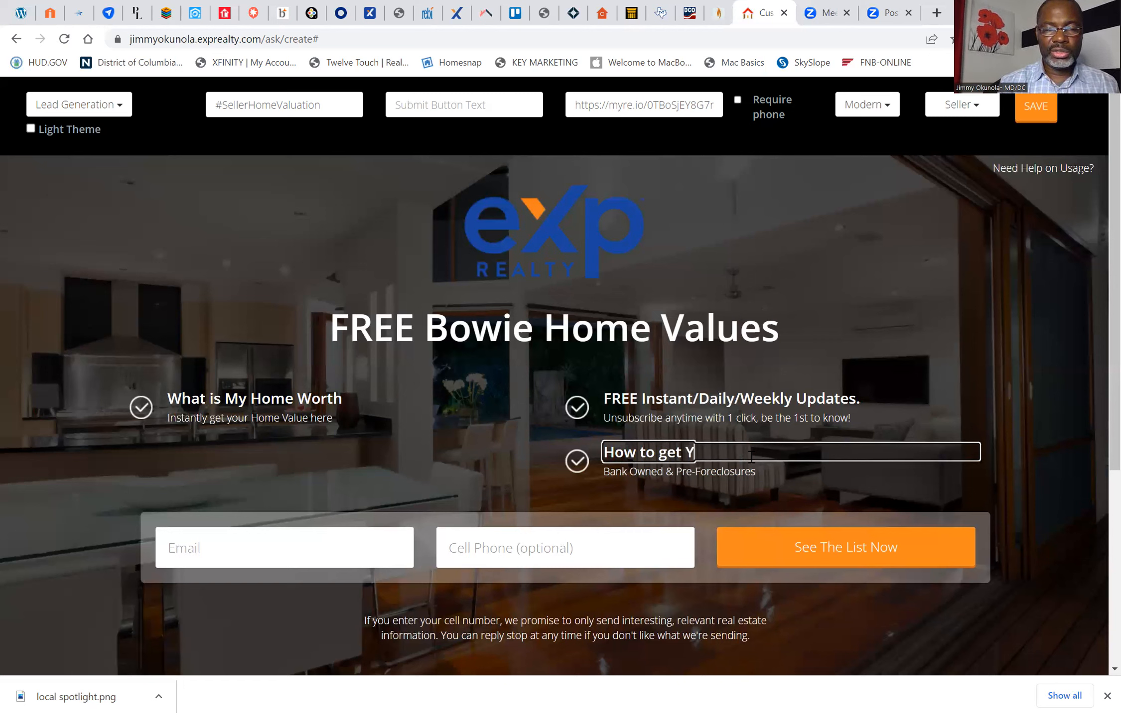
type("our Home")
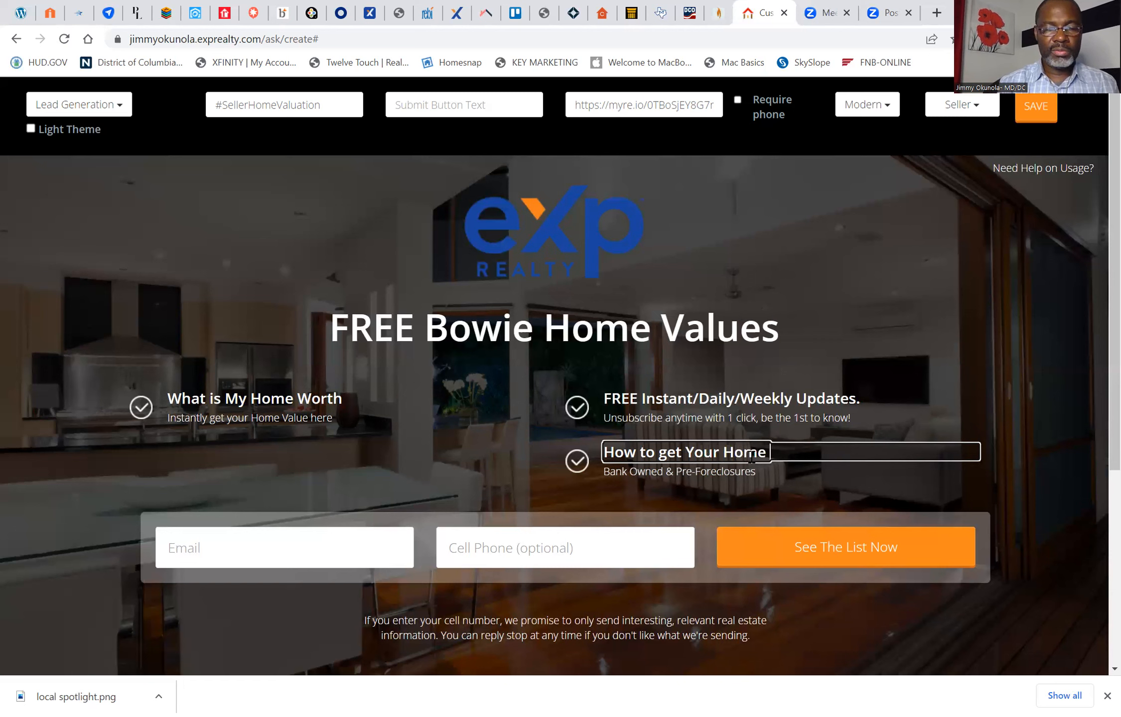
type(" sold ")
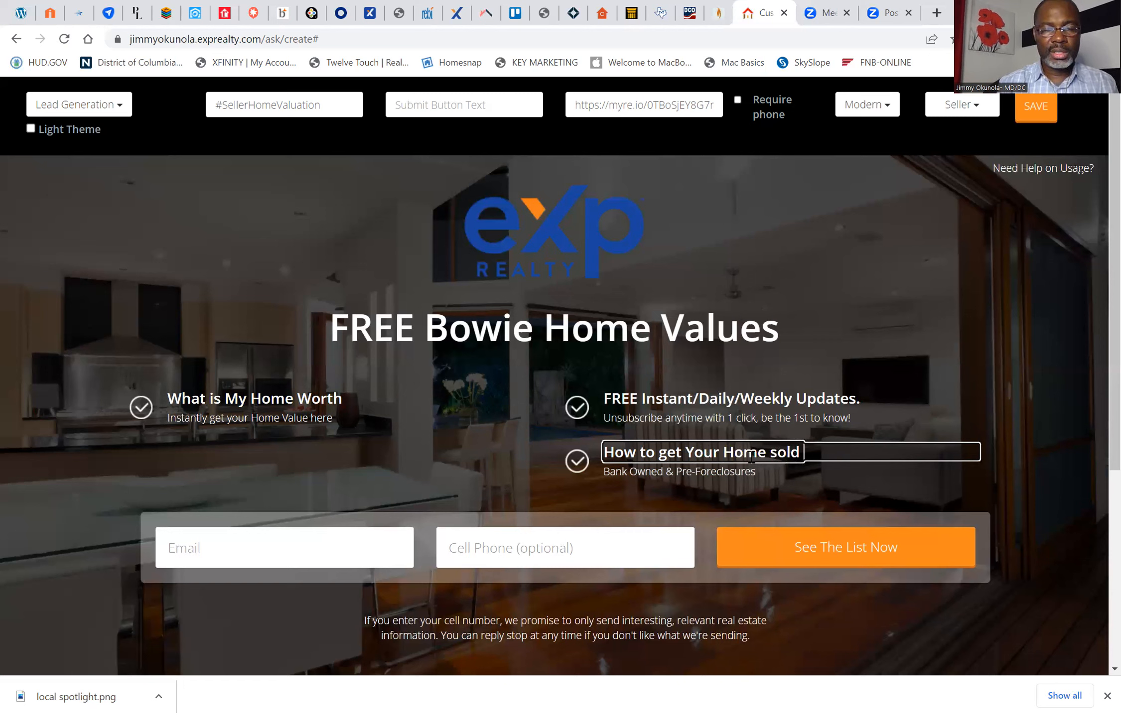
type("quicklu")
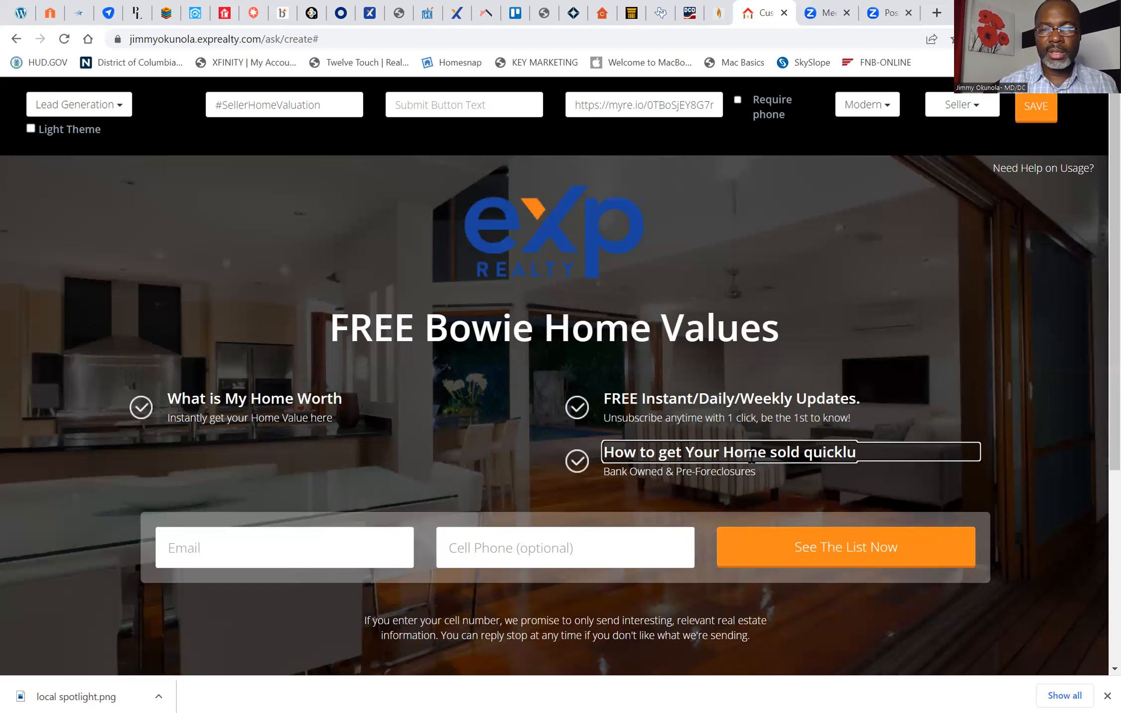
key("BackSpace")
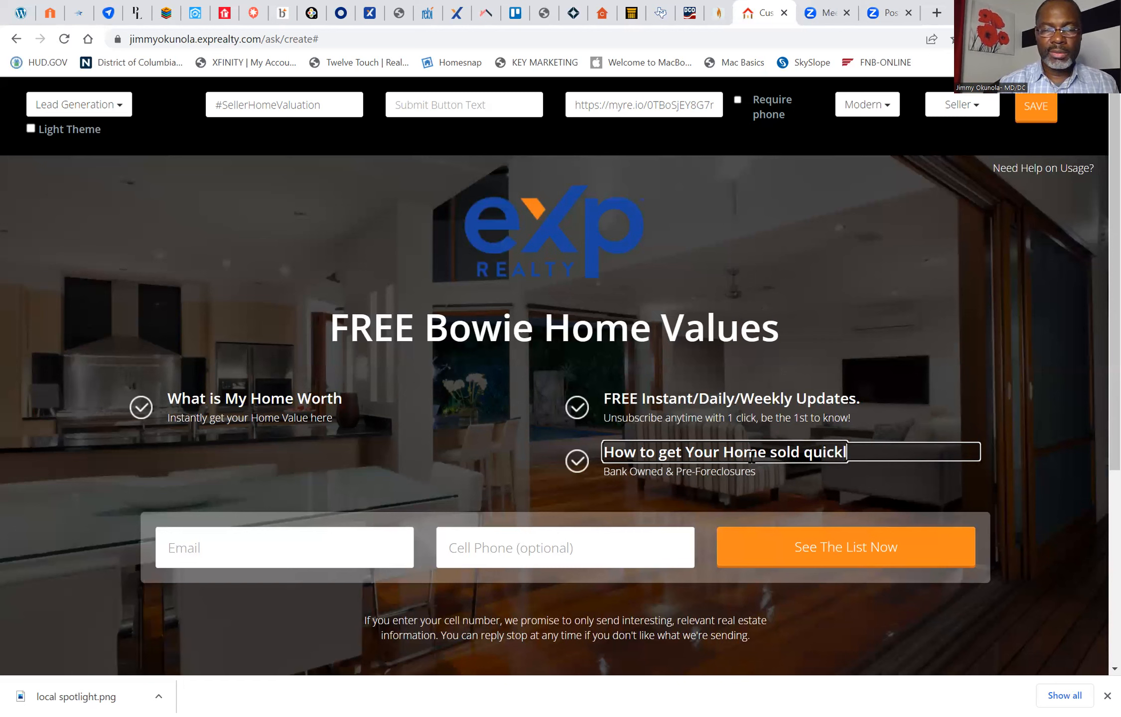
type("y in this ")
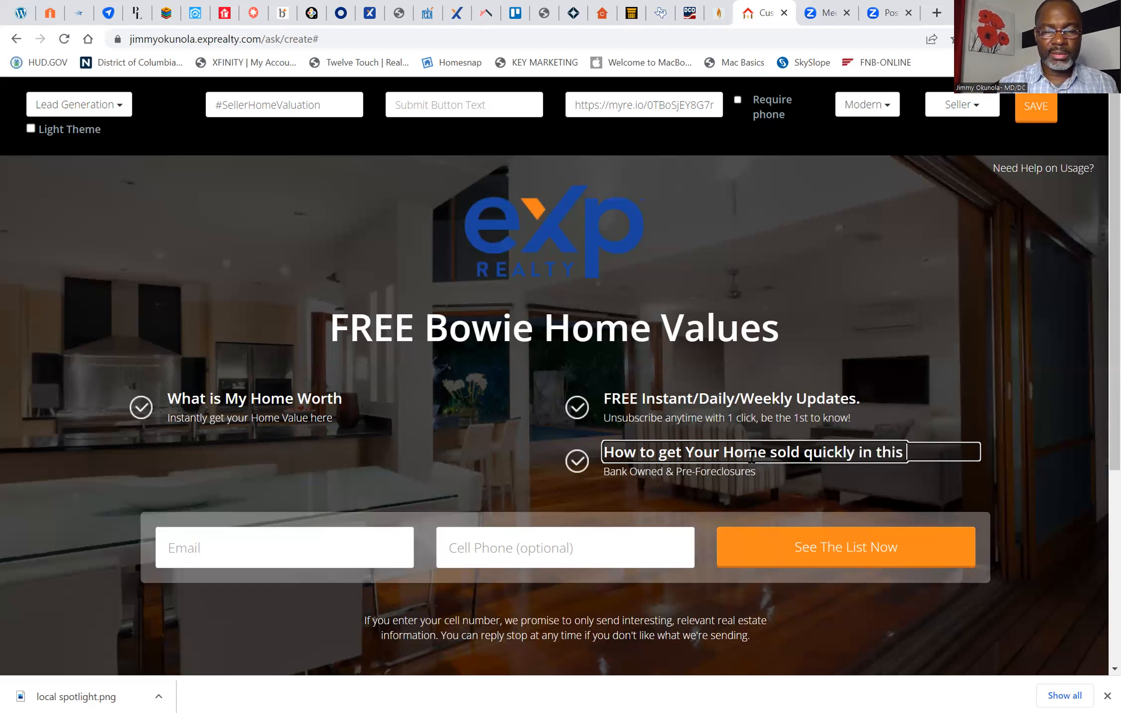
type("Market")
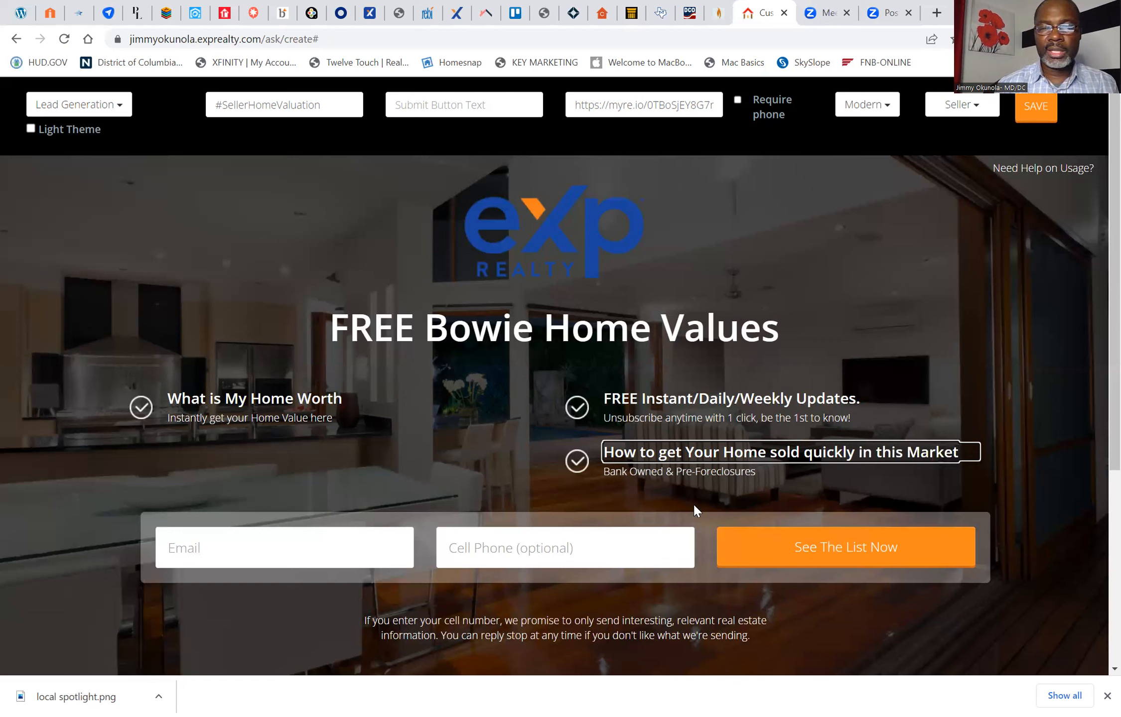
Step: Replace the "Bank Owned & Pre-Foreclosures" description with "Get A FREE Consultation and Value Instantly"
left_click(761, 475)
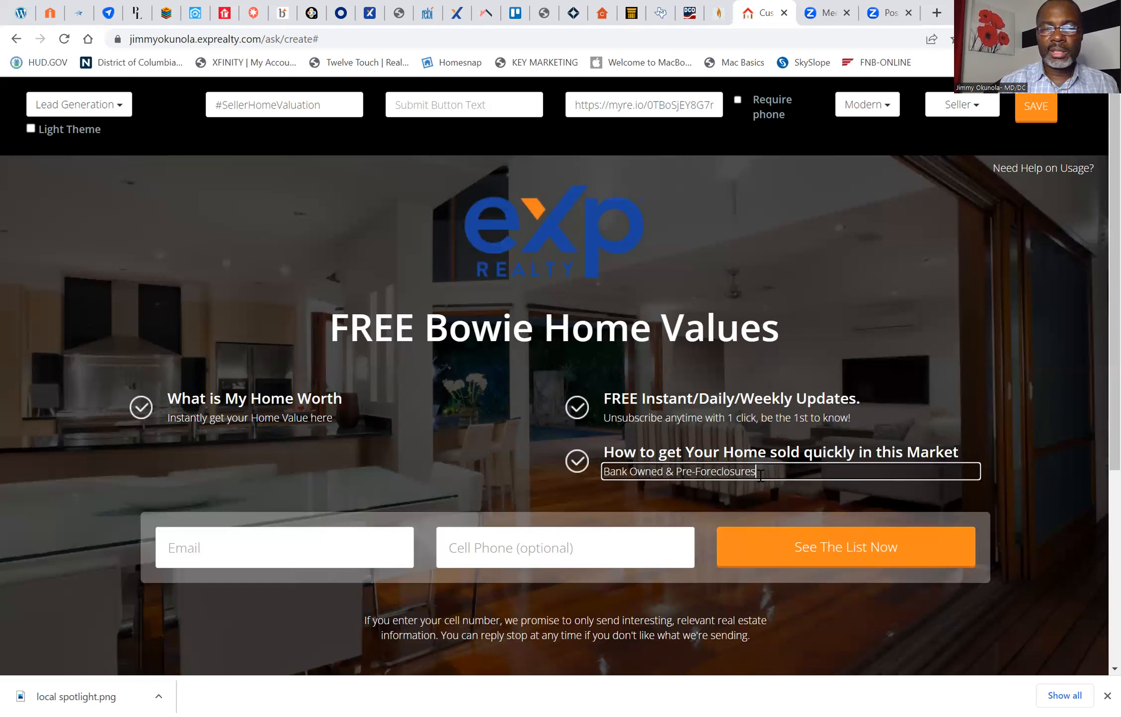
key("BackSpace")
key("BackSpace")
key("BackSpace")
key("BackSpace")
key("BackSpace")
key("BackSpace")
key("BackSpace")
key("BackSpace")
key("BackSpace")
key("BackSpace")
key("BackSpace")
key("BackSpace")
key("BackSpace")
key("BackSpace")
key("BackSpace")
key("BackSpace")
key("BackSpace")
key("BackSpace")
key("BackSpace")
key("BackSpace")
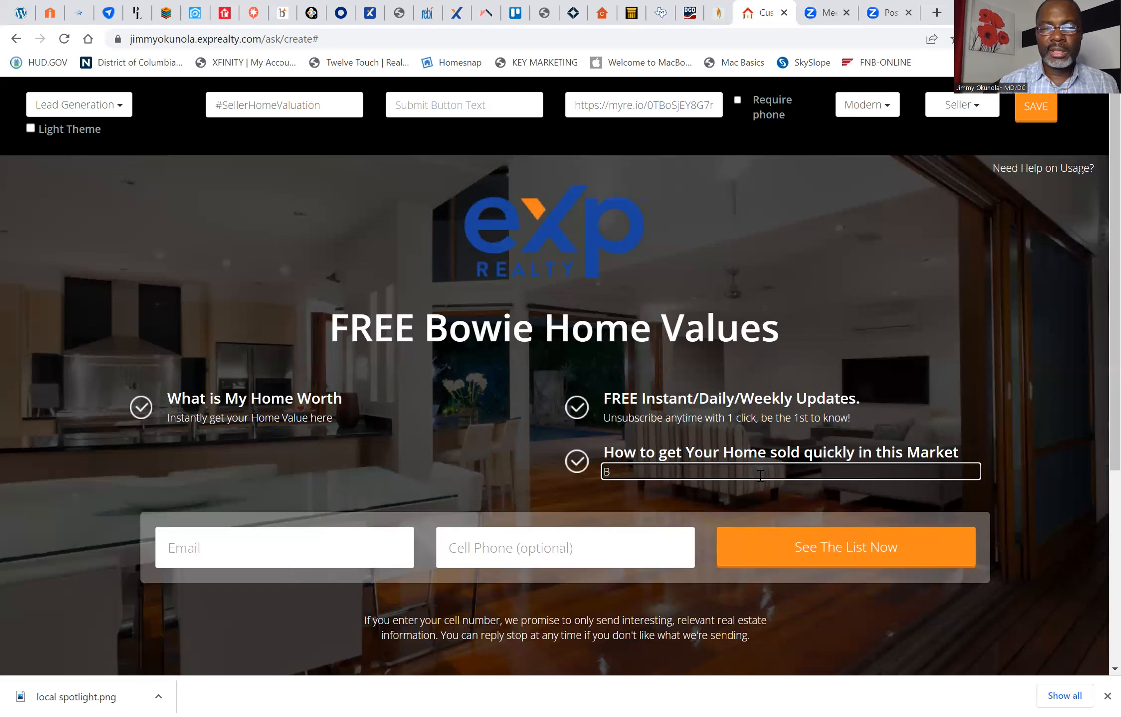
type("Get A FREE C")
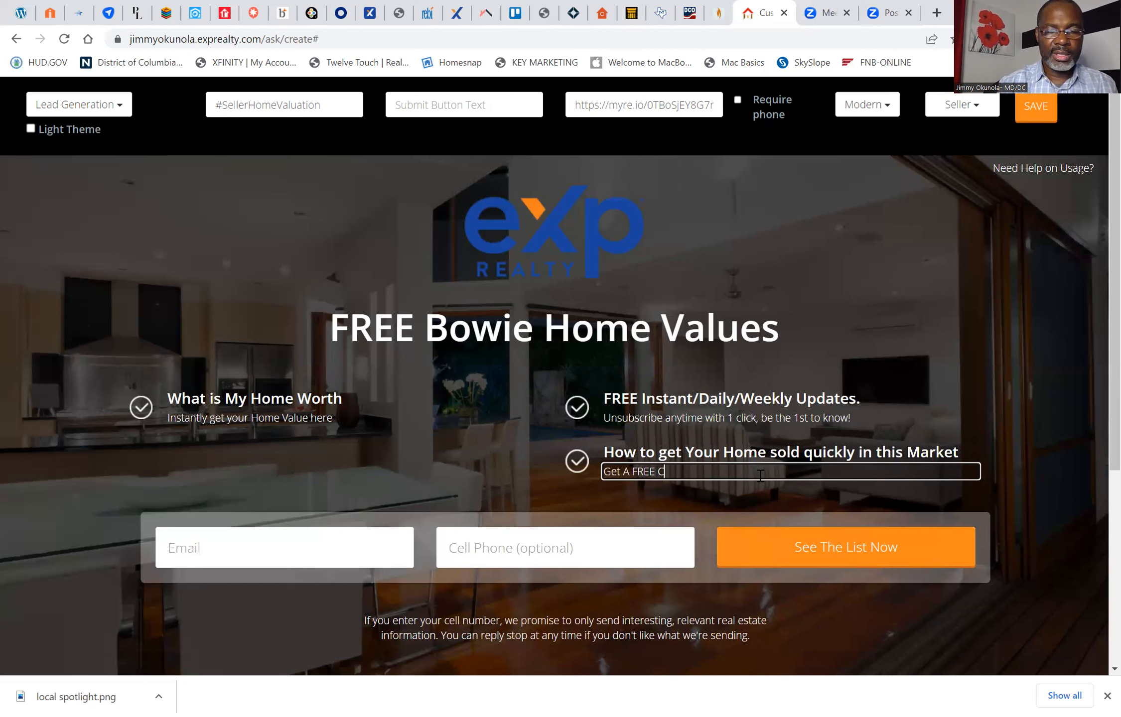
type("onsul")
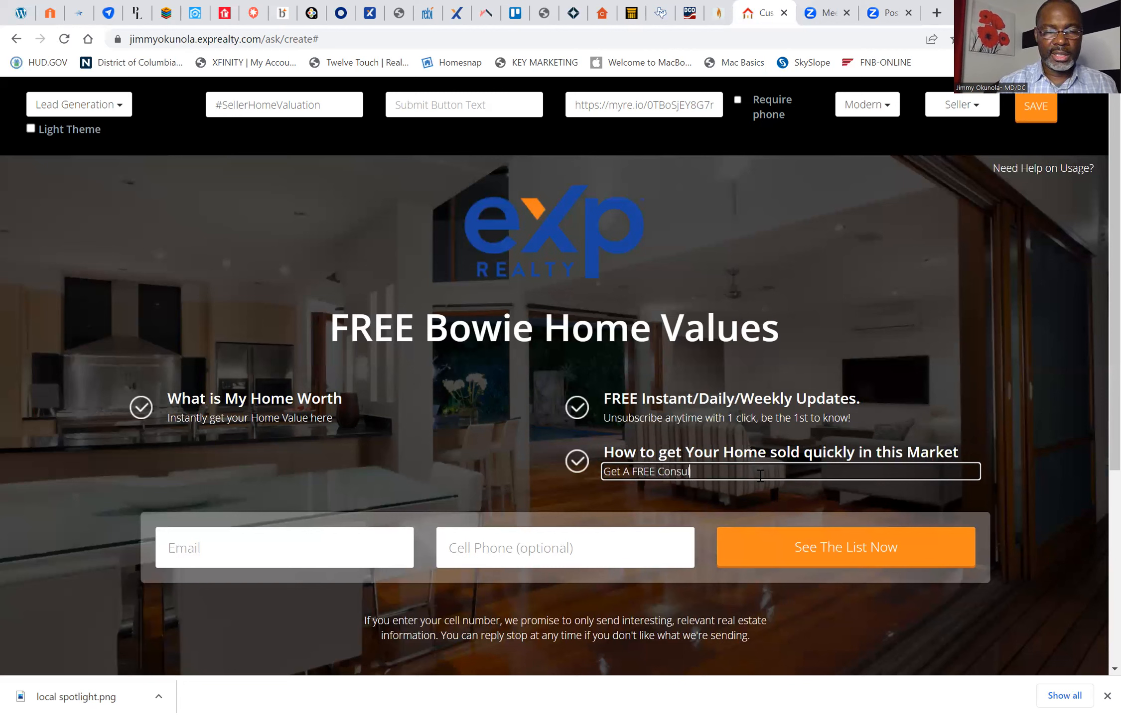
type("ta")
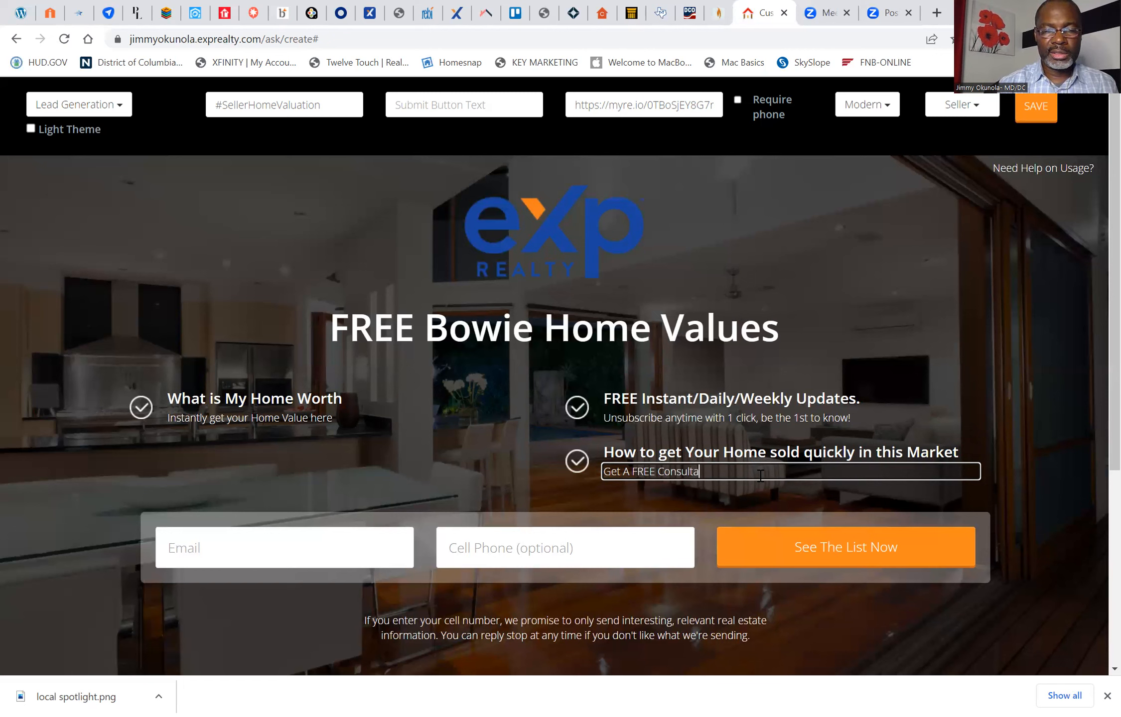
type("tion and ")
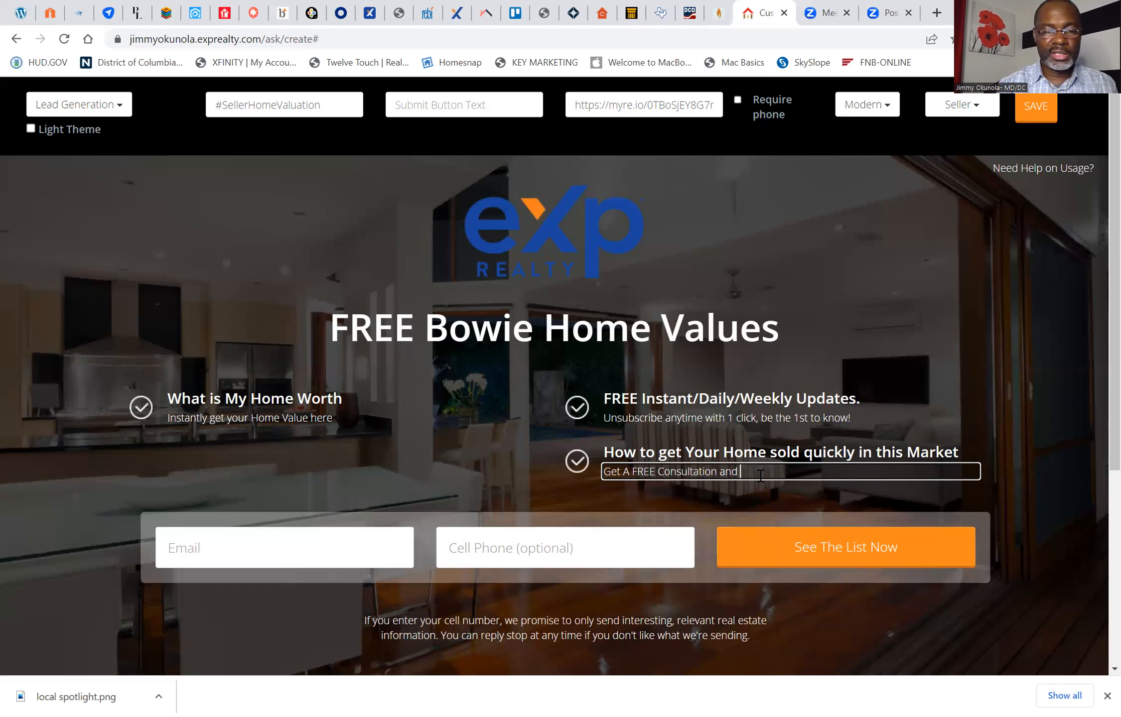
type("Value Insta")
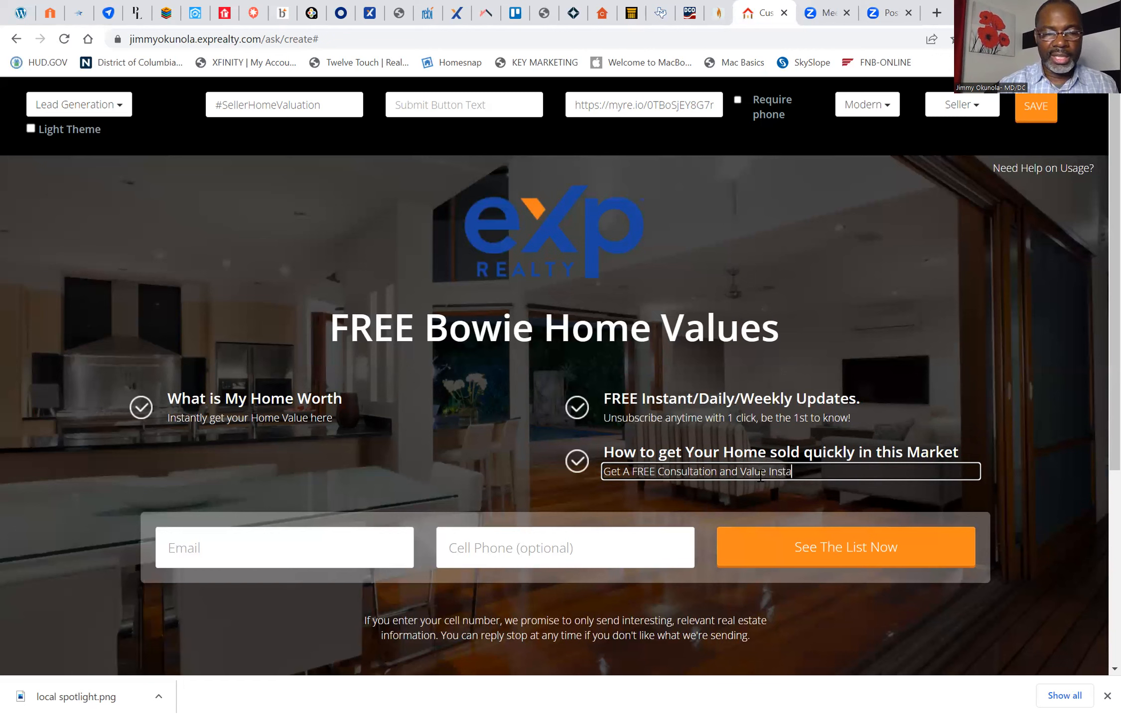
type("ntly")
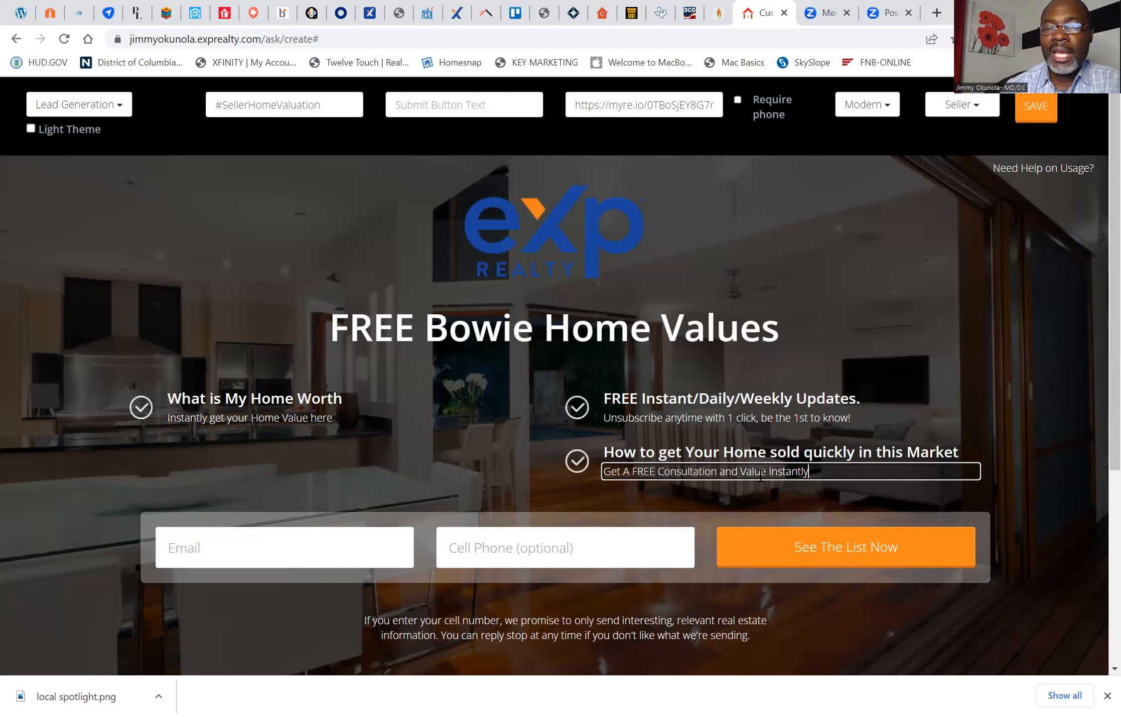
Step: Save the custom landing page and accept the warning to go to the published page
left_click(1059, 108)
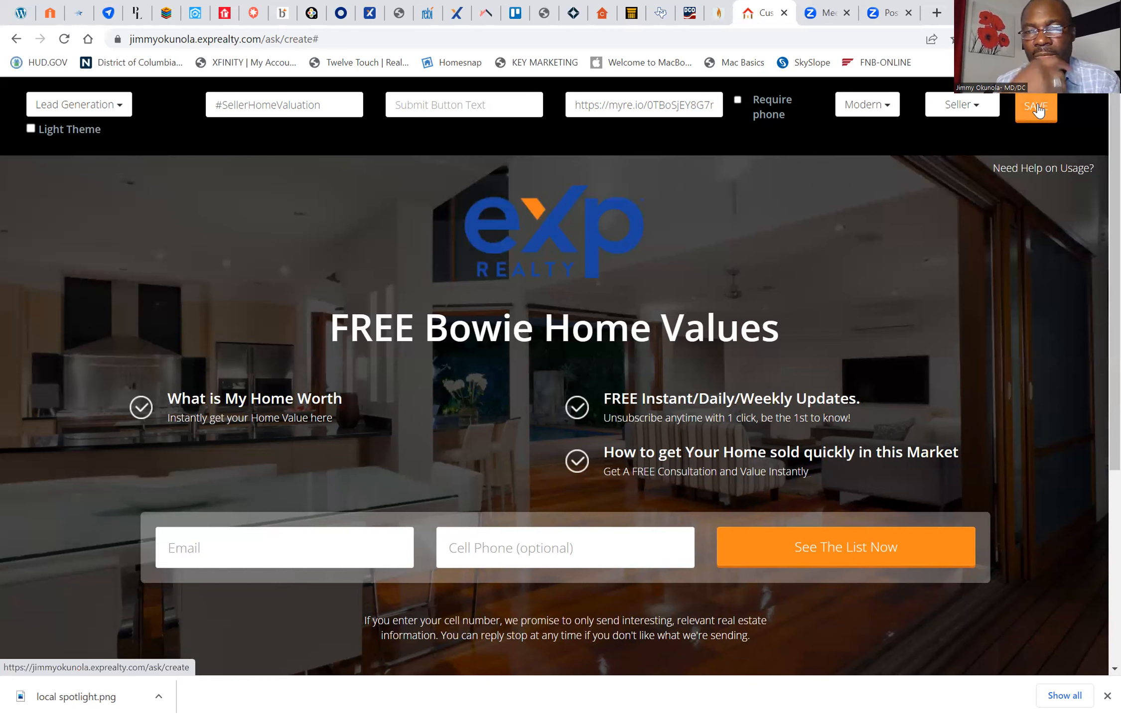
left_click(1037, 108)
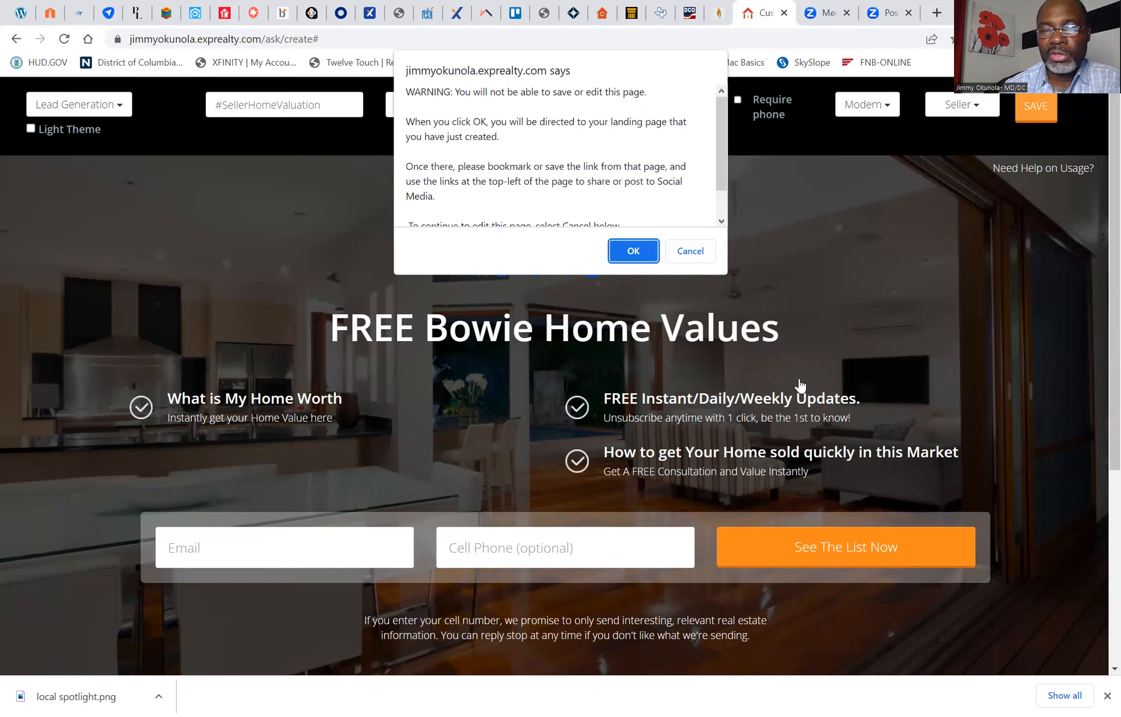
left_click(633, 252)
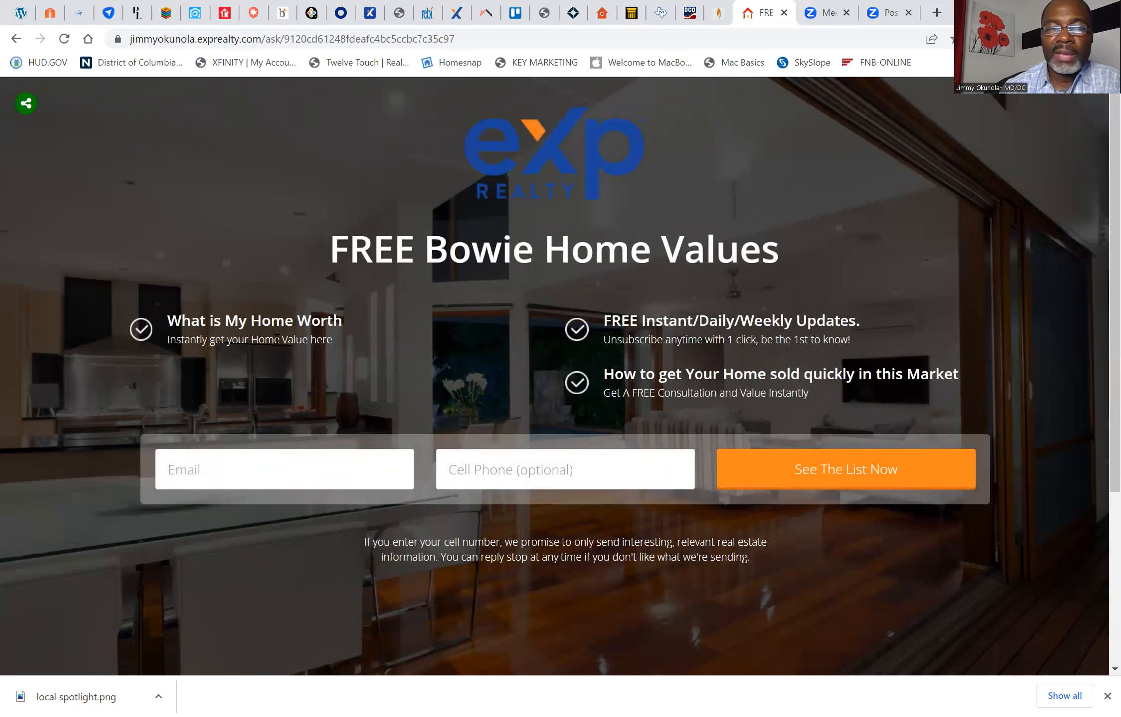
Step: Check the edited bullet headings on the published landing page and reveal its social sharing options
triple_click(262, 322)
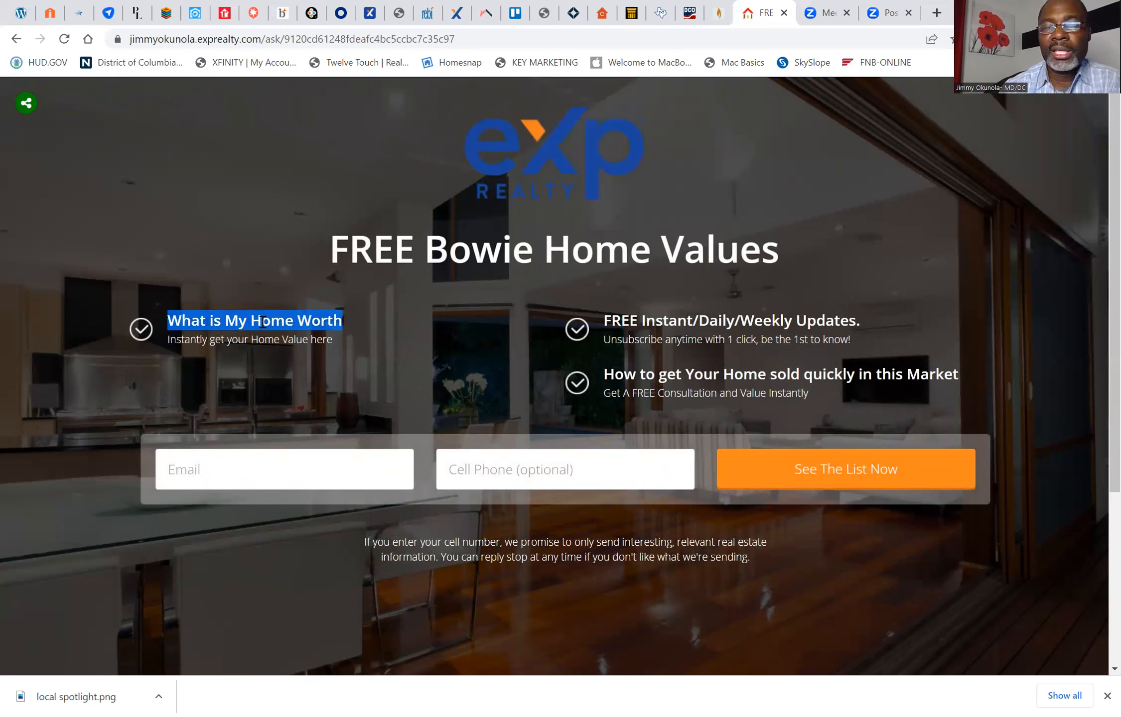
triple_click(719, 379)
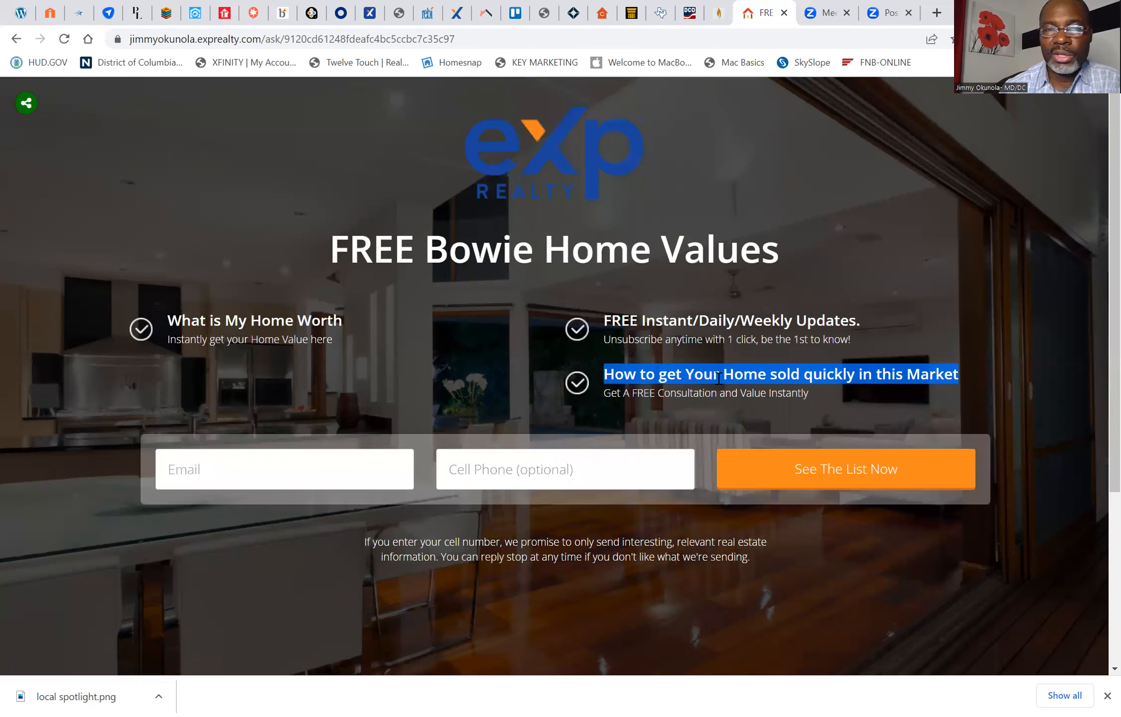
left_click(434, 186)
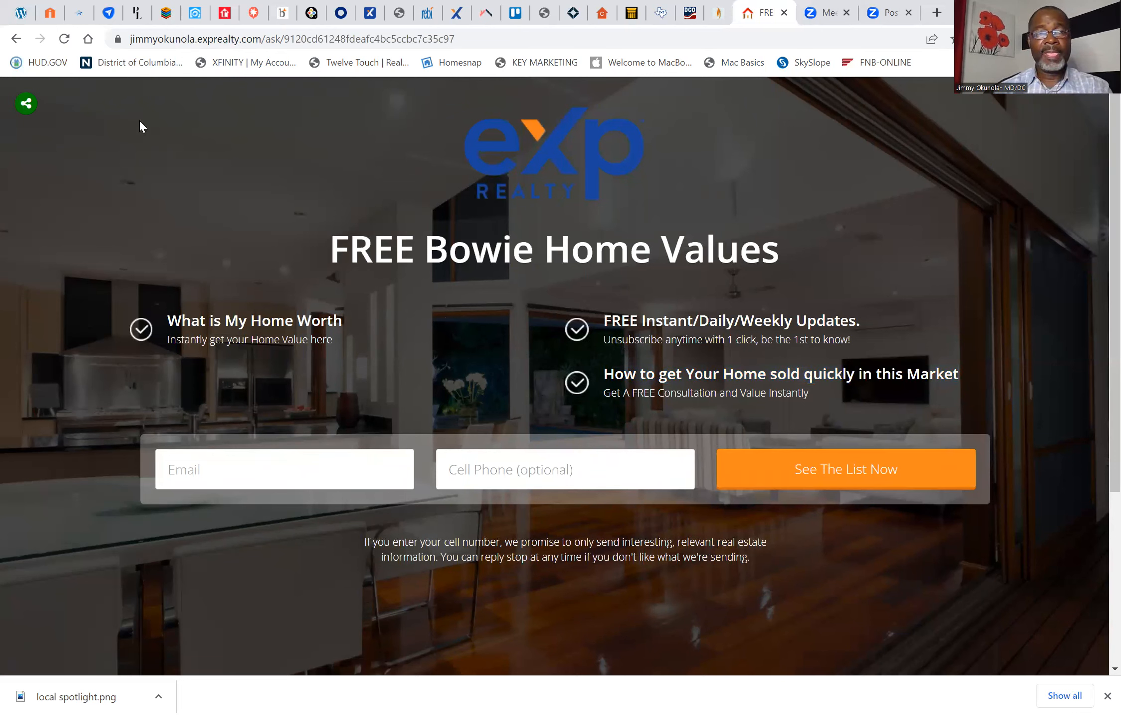
left_click(26, 110)
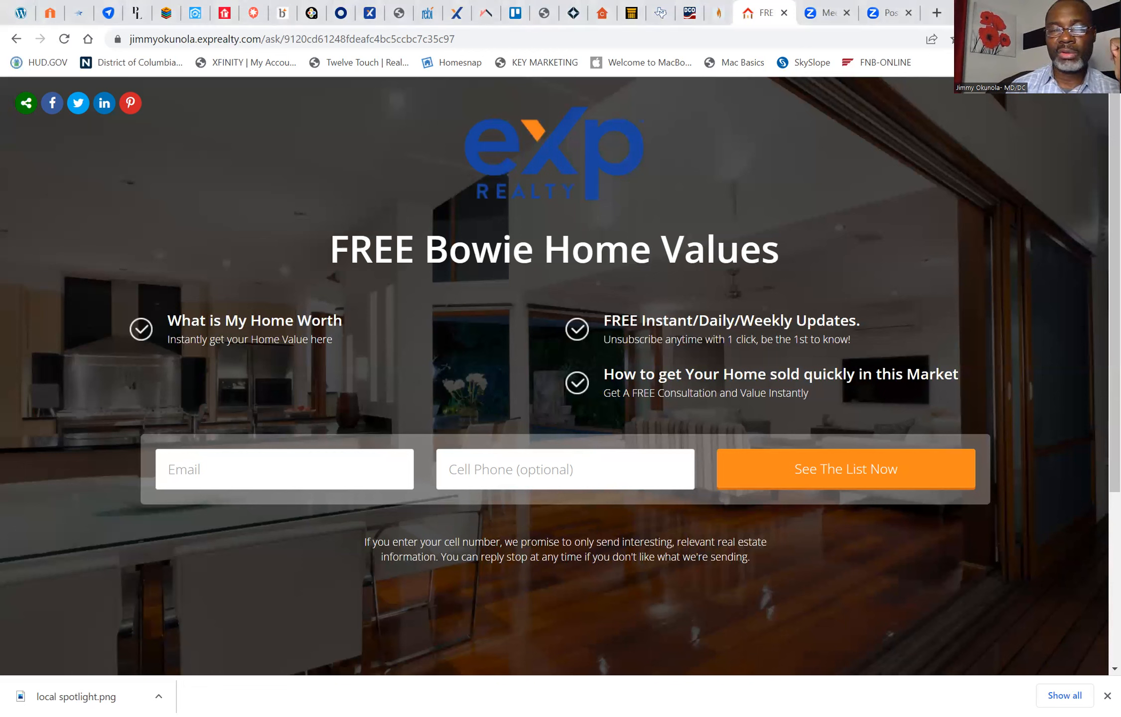
Step: Switch to Facebook in a new browser tab, find the "Get Instant Home Valuation!" post on the profile and open its "FREE Bowie Home Values" link
left_click(937, 14)
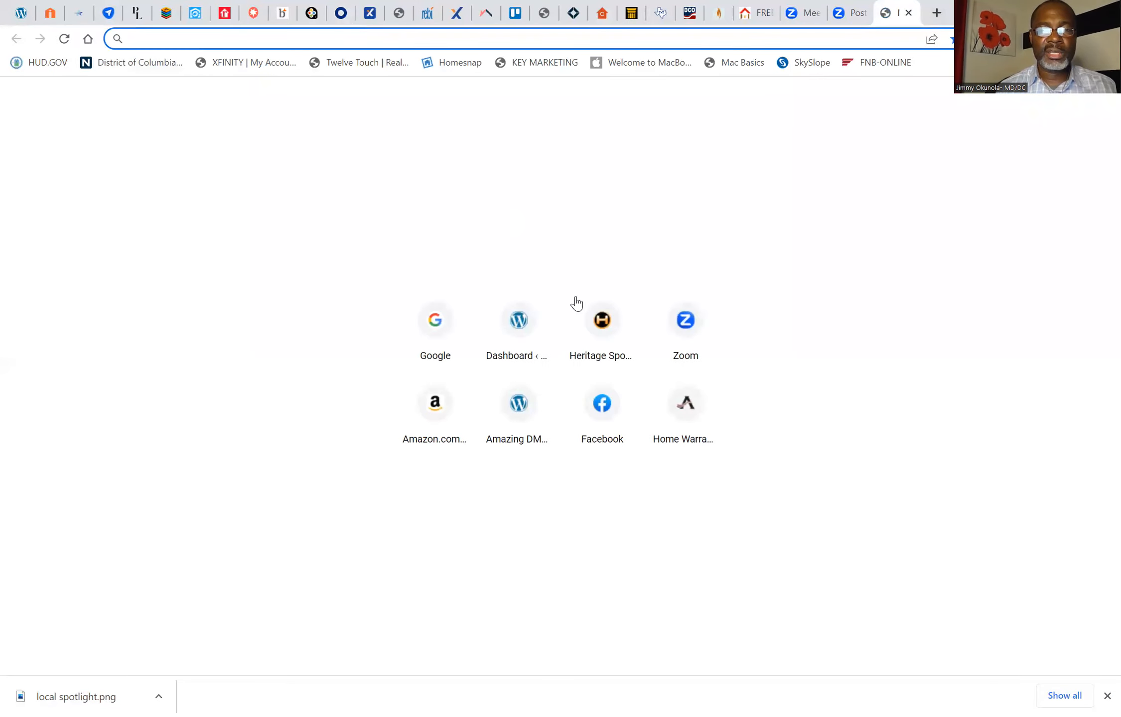
left_click(603, 407)
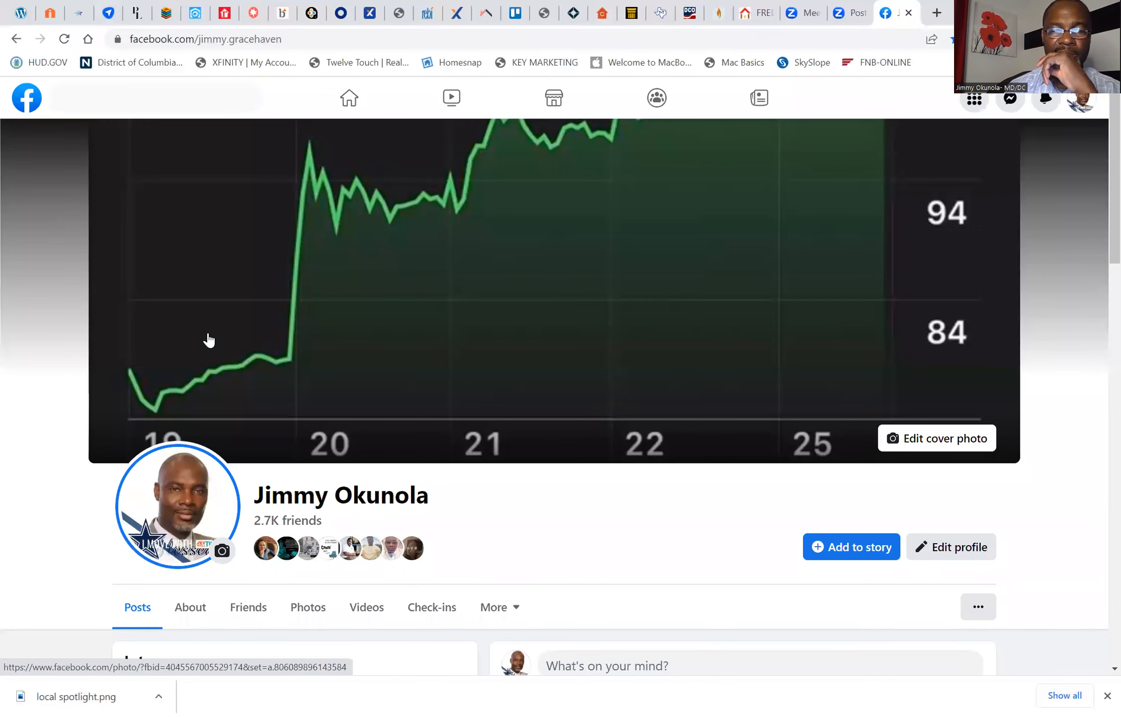
scroll(209, 340, "down", 5)
scroll(209, 340, "down", 10)
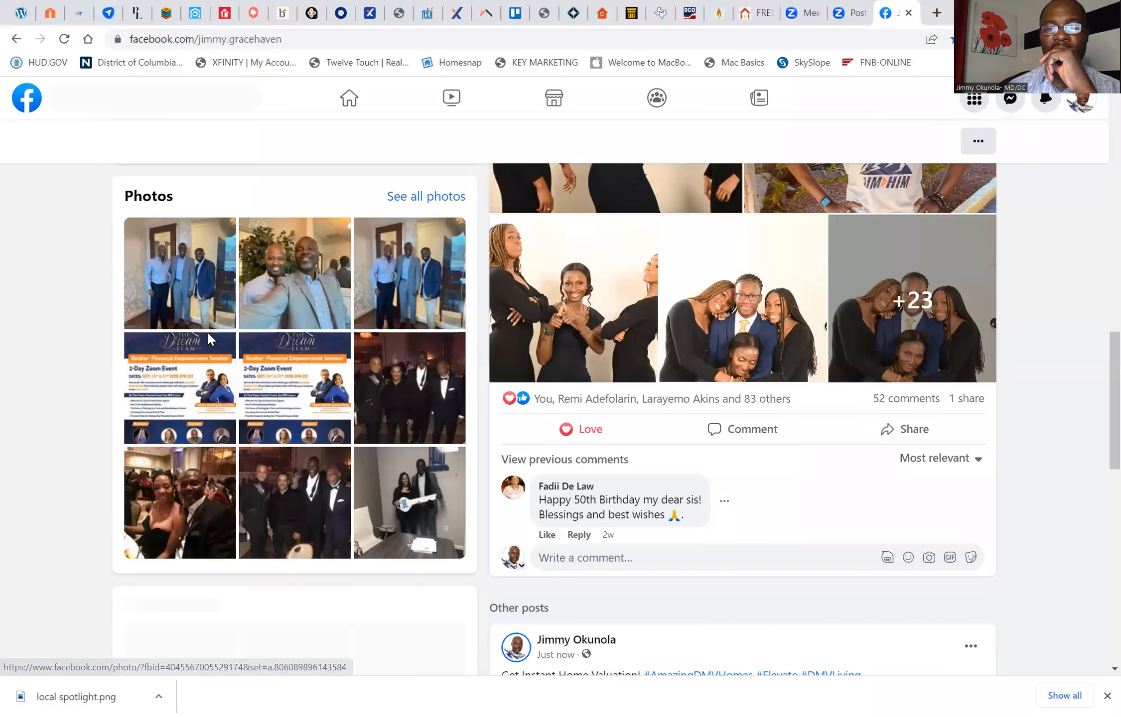
scroll(207, 338, "down", 5)
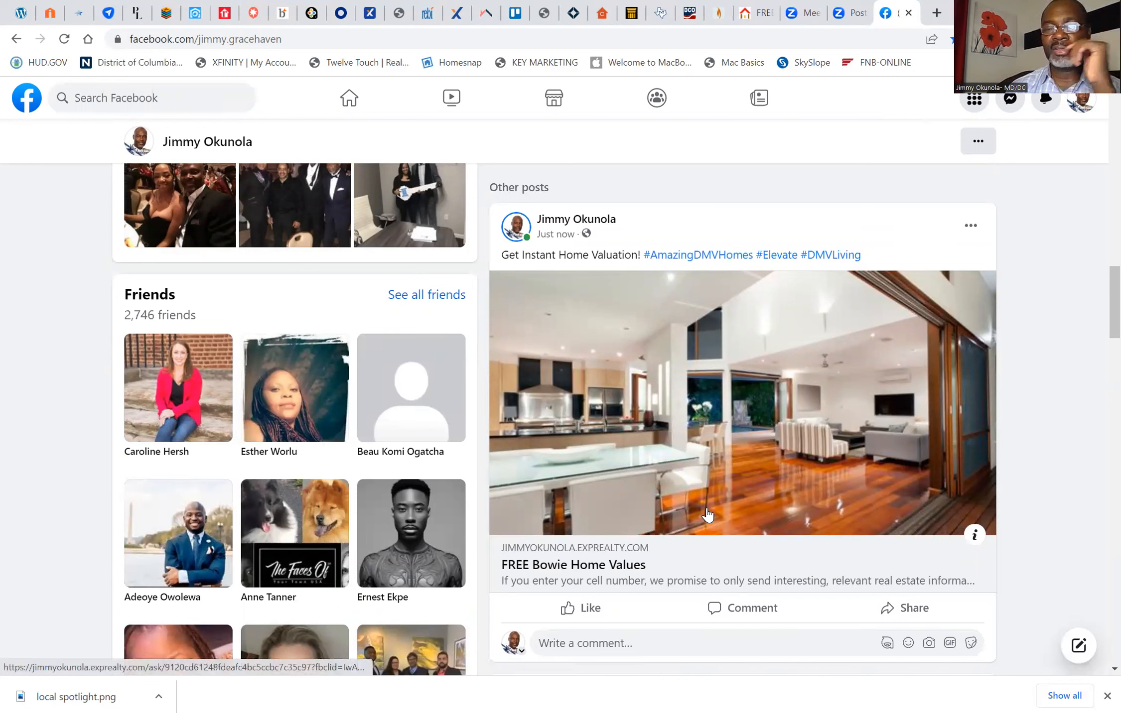
left_click(629, 549)
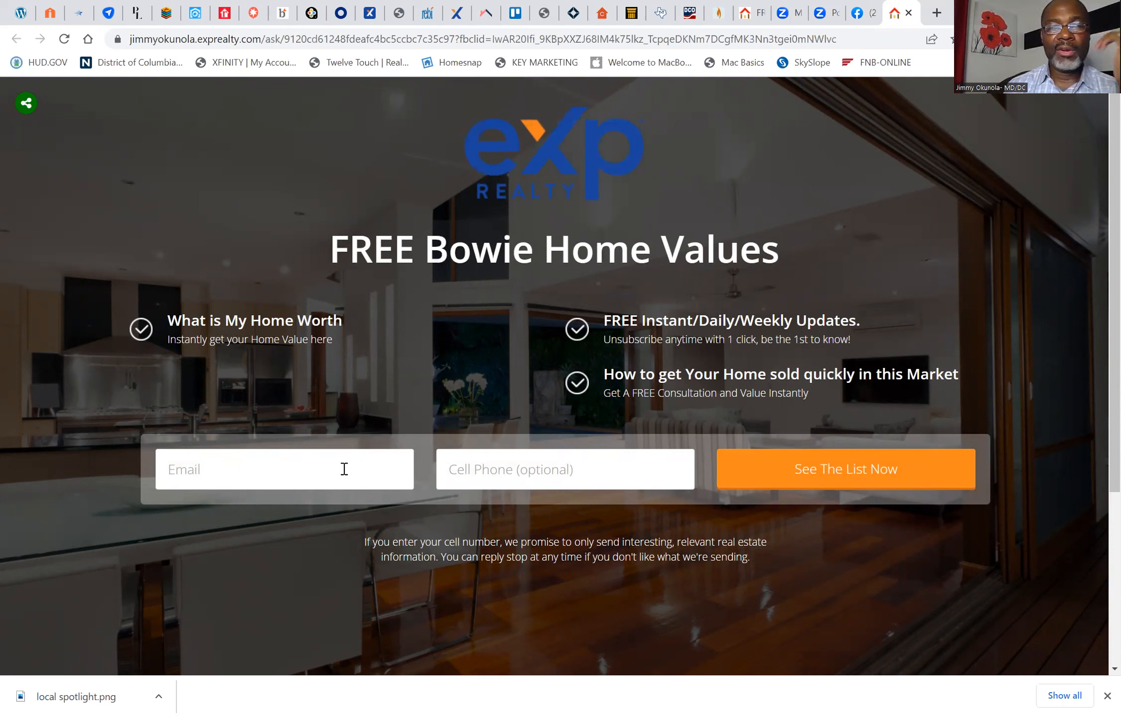
left_click(298, 479)
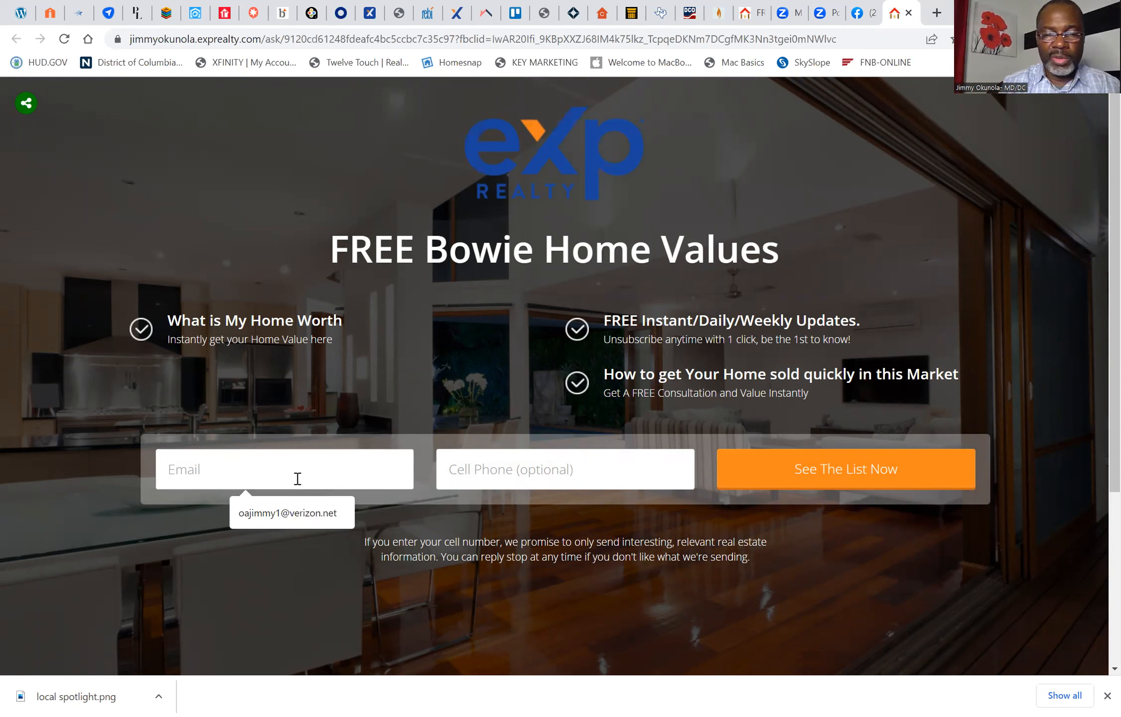
type("9")
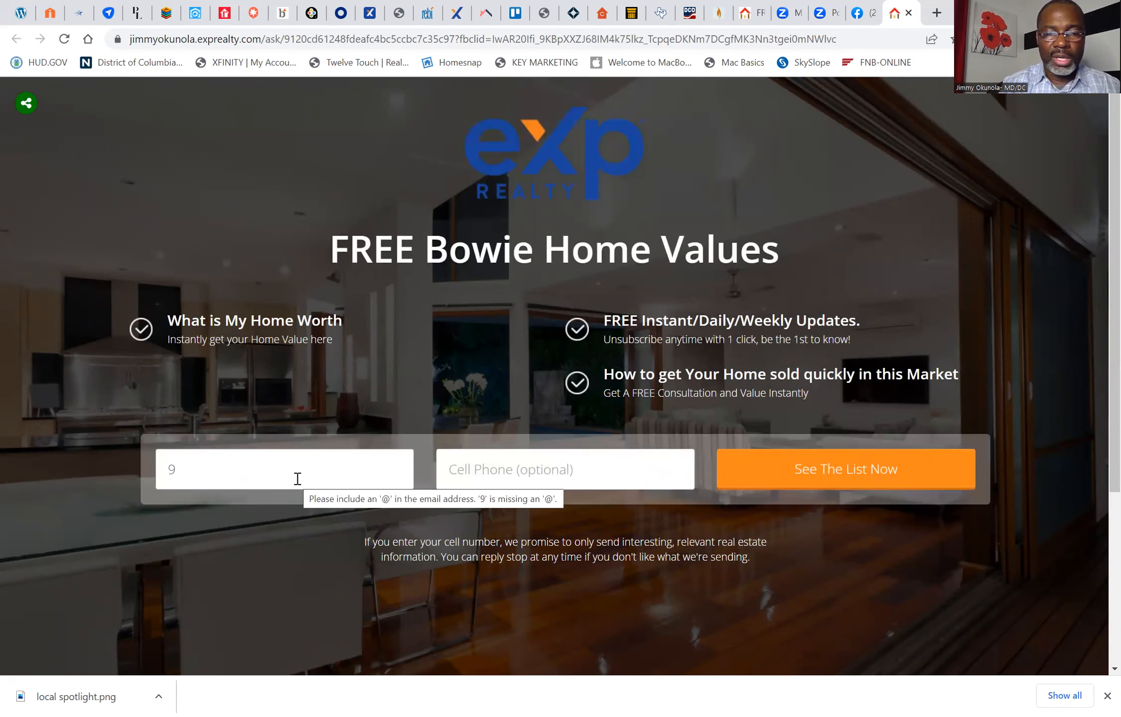
key("BackSpace")
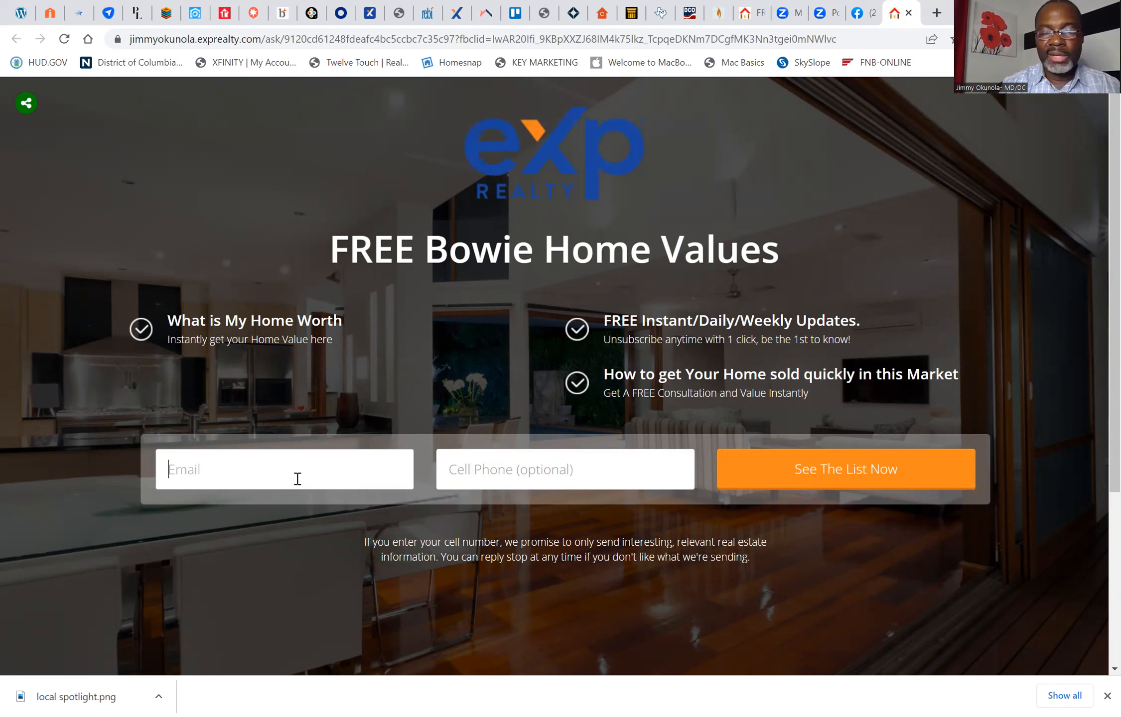
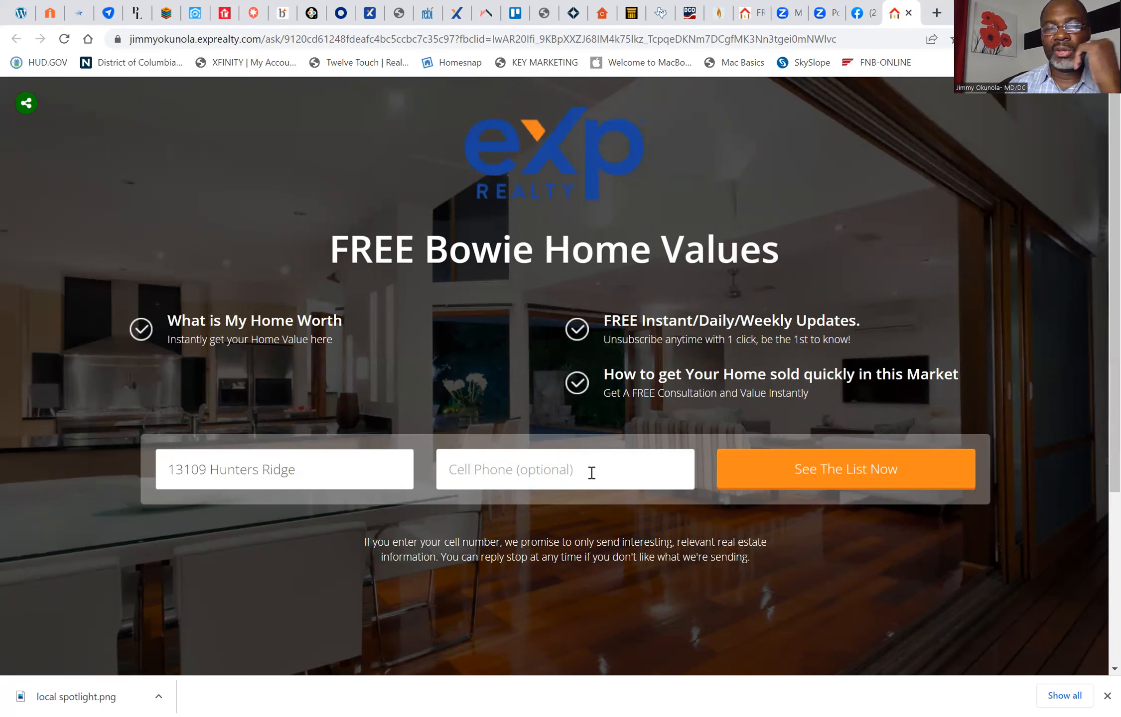
left_click(803, 466)
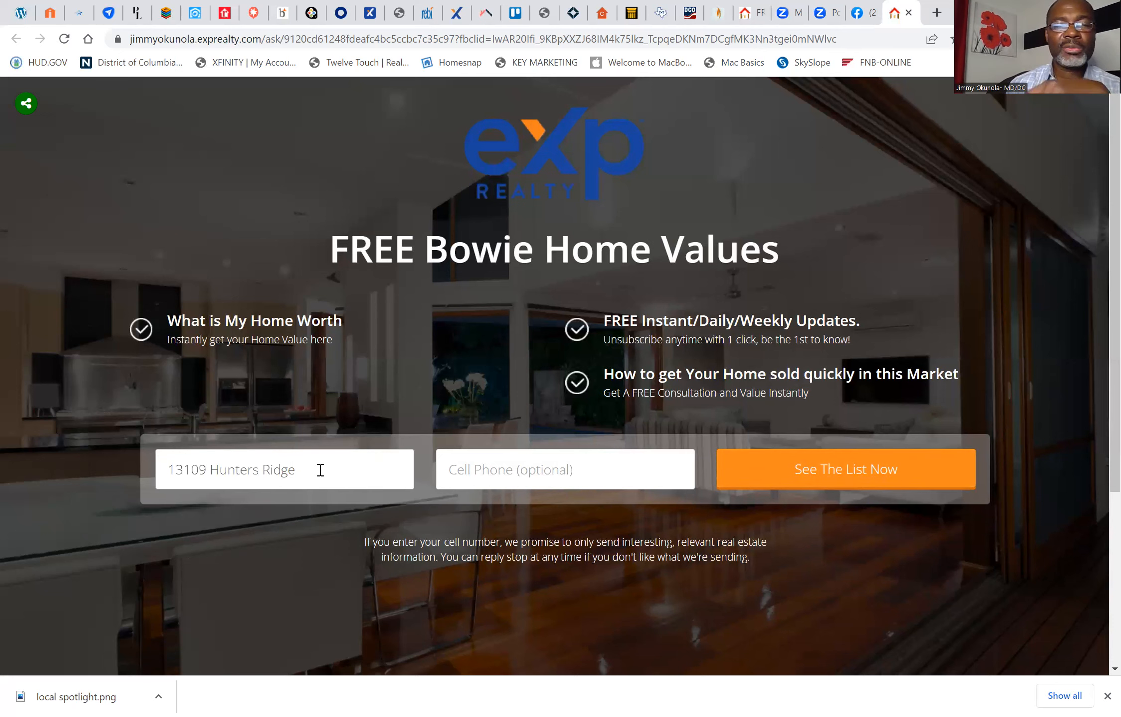
key("BackSpace")
key("BackSpace")
key("BackSpace")
key("BackSpace")
key("BackSpace")
key("BackSpace")
key("BackSpace")
key("BackSpace")
key("BackSpace")
key("BackSpace")
key("BackSpace")
key("BackSpace")
key("BackSpace")
key("BackSpace")
key("BackSpace")
key("BackSpace")
key("BackSpace")
key("BackSpace")
key("BackSpace")
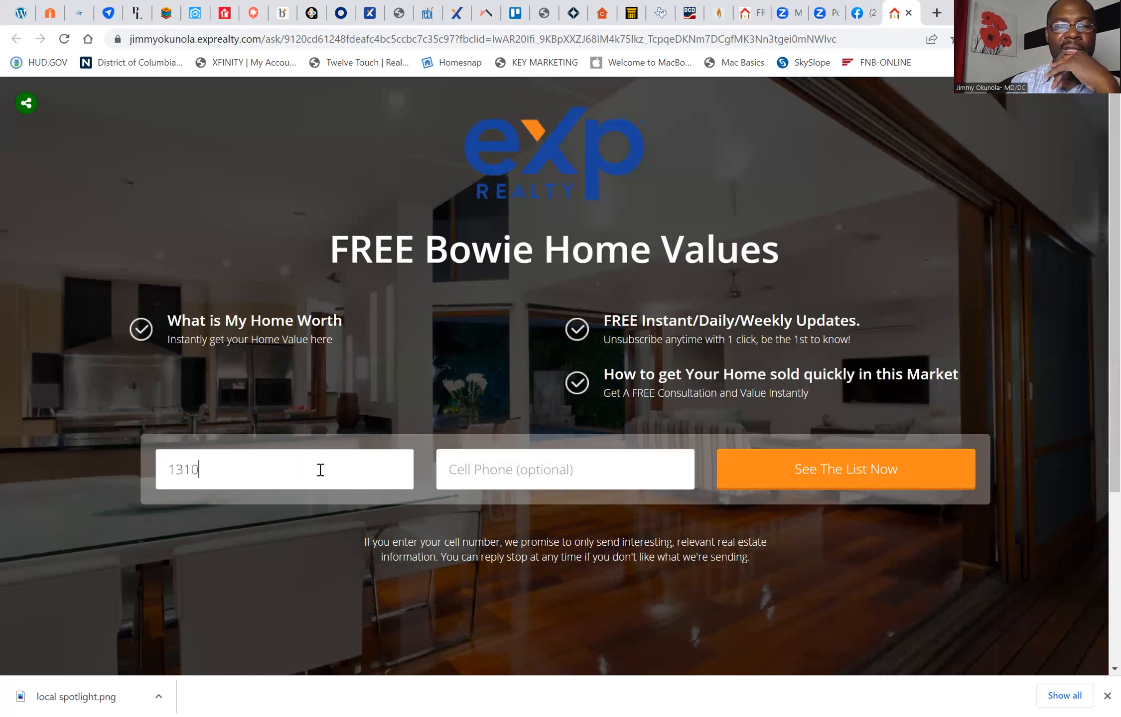
Step: Enter the lead's e-mail address in the landing page form
left_click(320, 470)
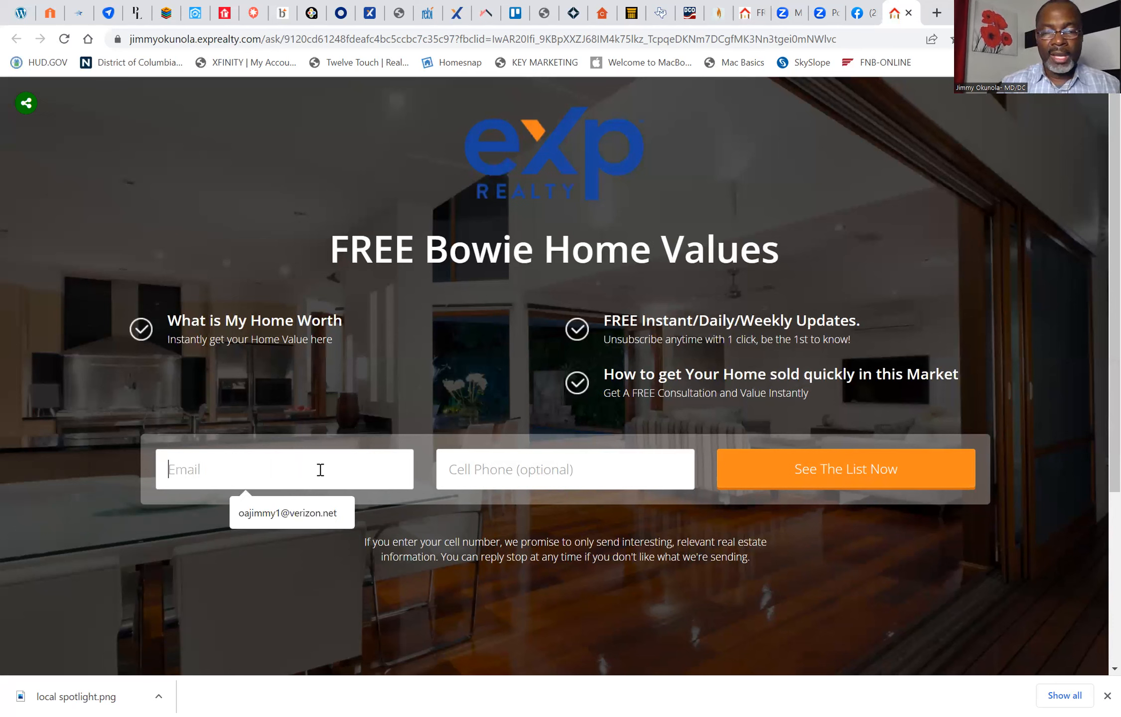
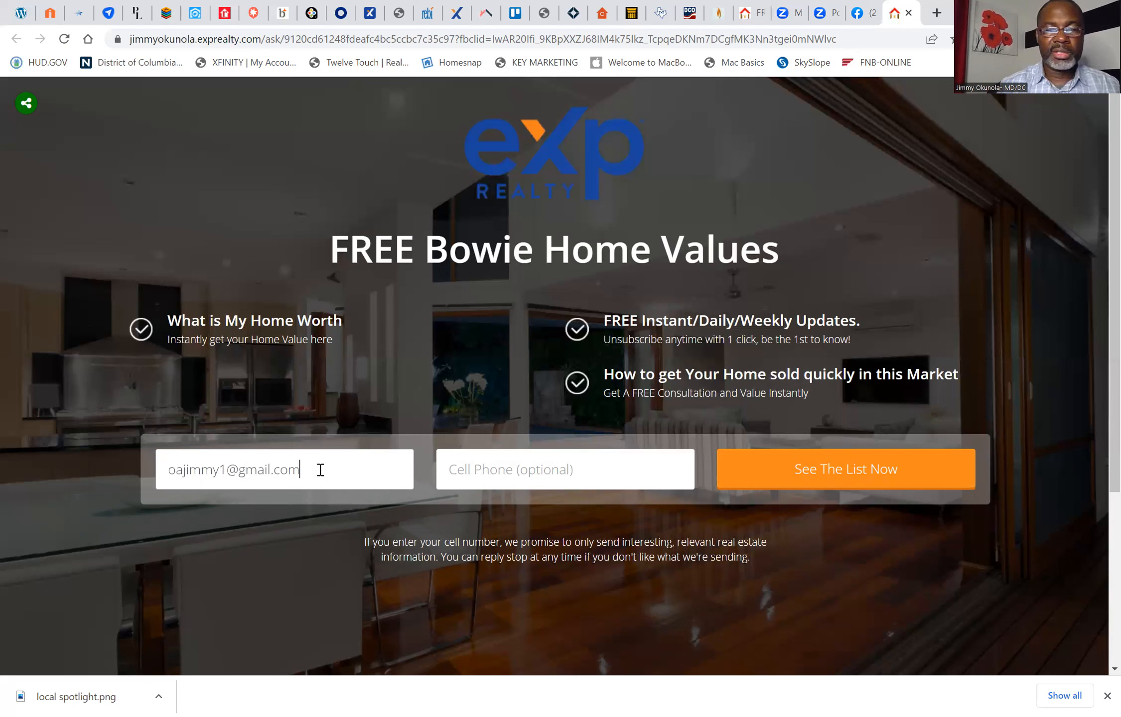
Step: Fill in the lead's cell phone number with the saved entry and submit the landing page form
right_click(489, 477)
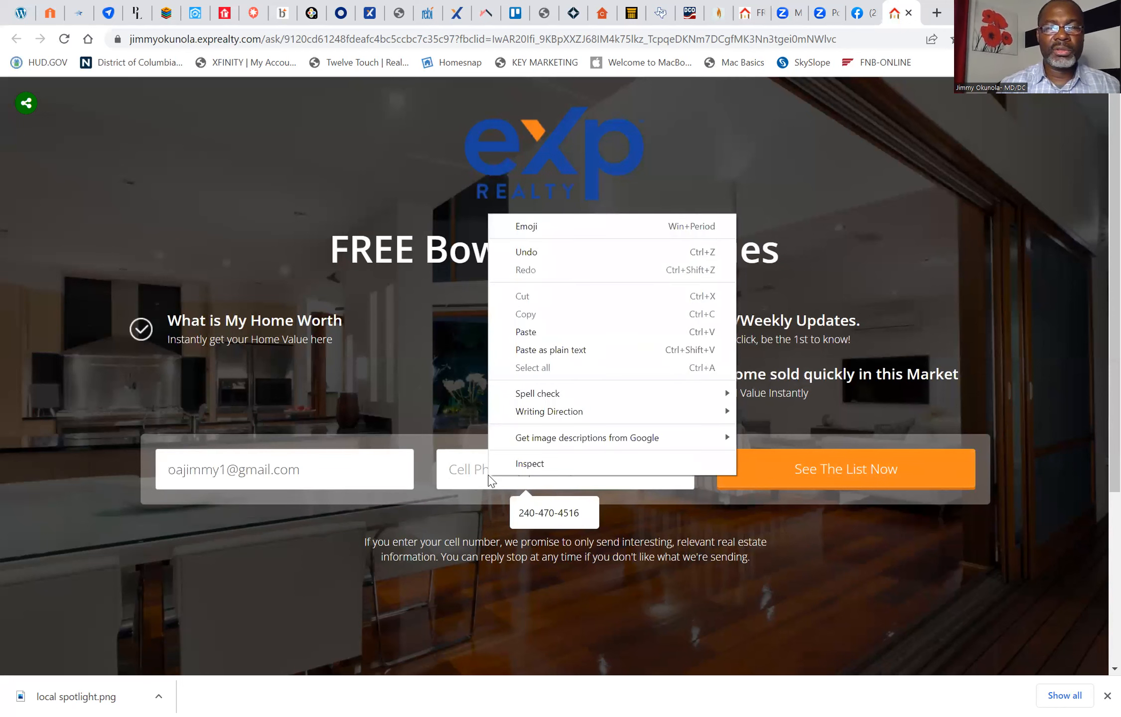
left_click(552, 513)
left_click(551, 509)
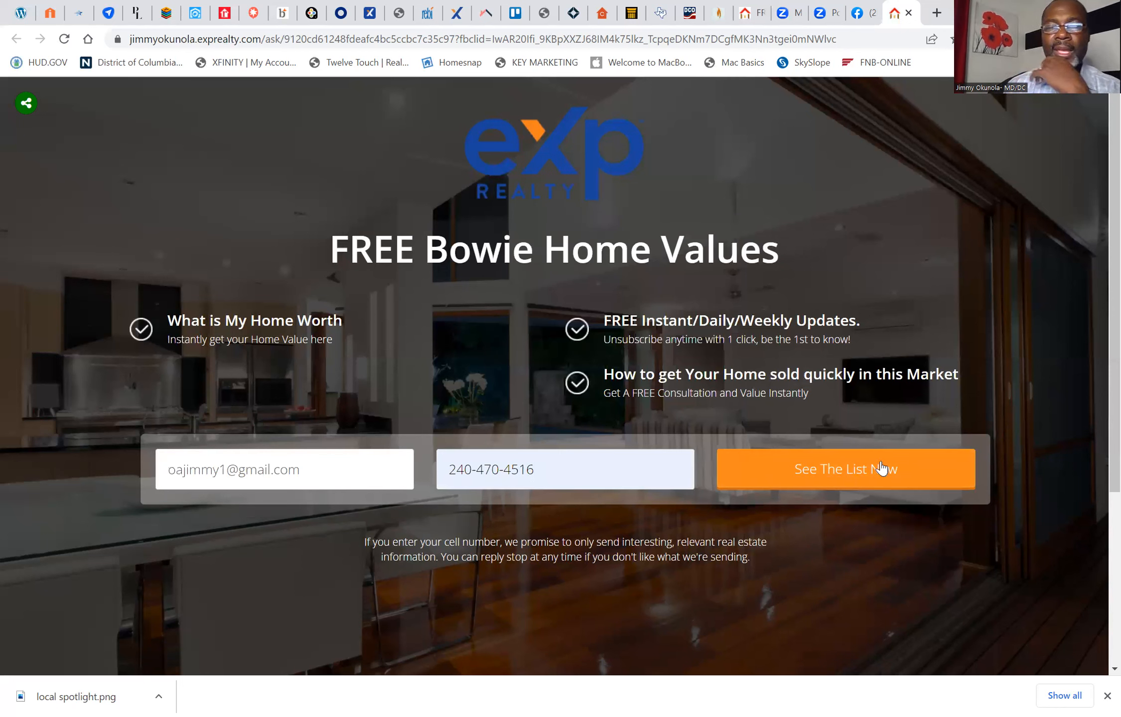
left_click(864, 469)
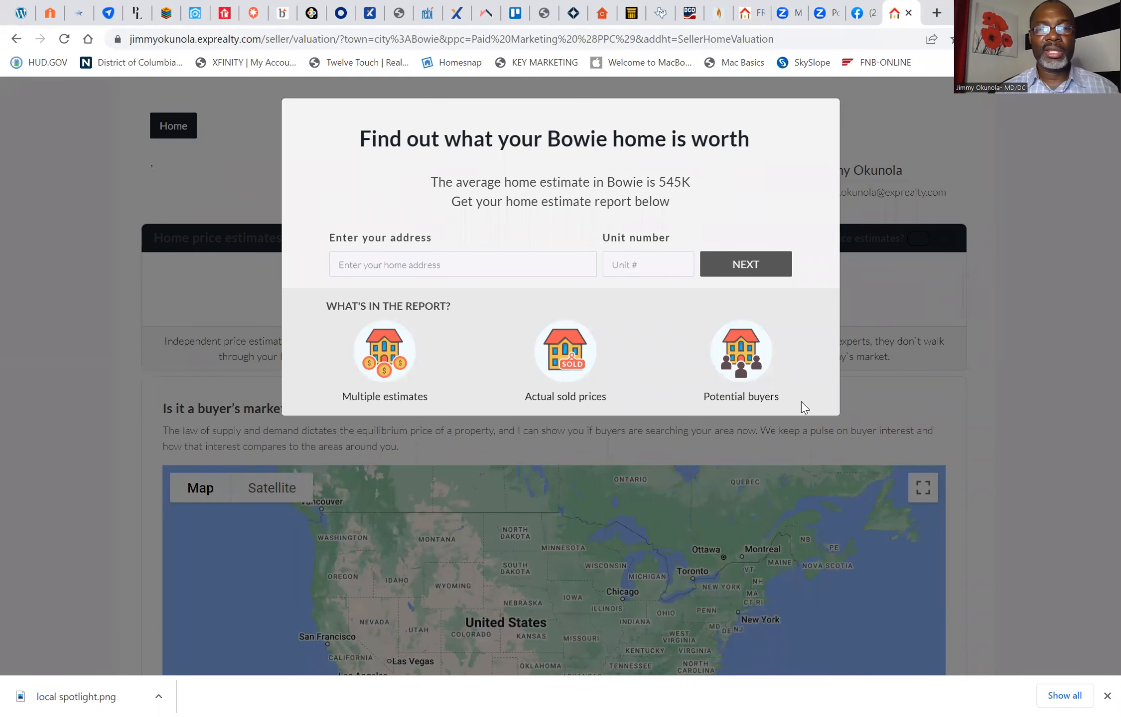
Step: Enter the home's street address using the matching Bowie suggestion, and submit the prefilled contact details to view the estimate report
left_click(482, 265)
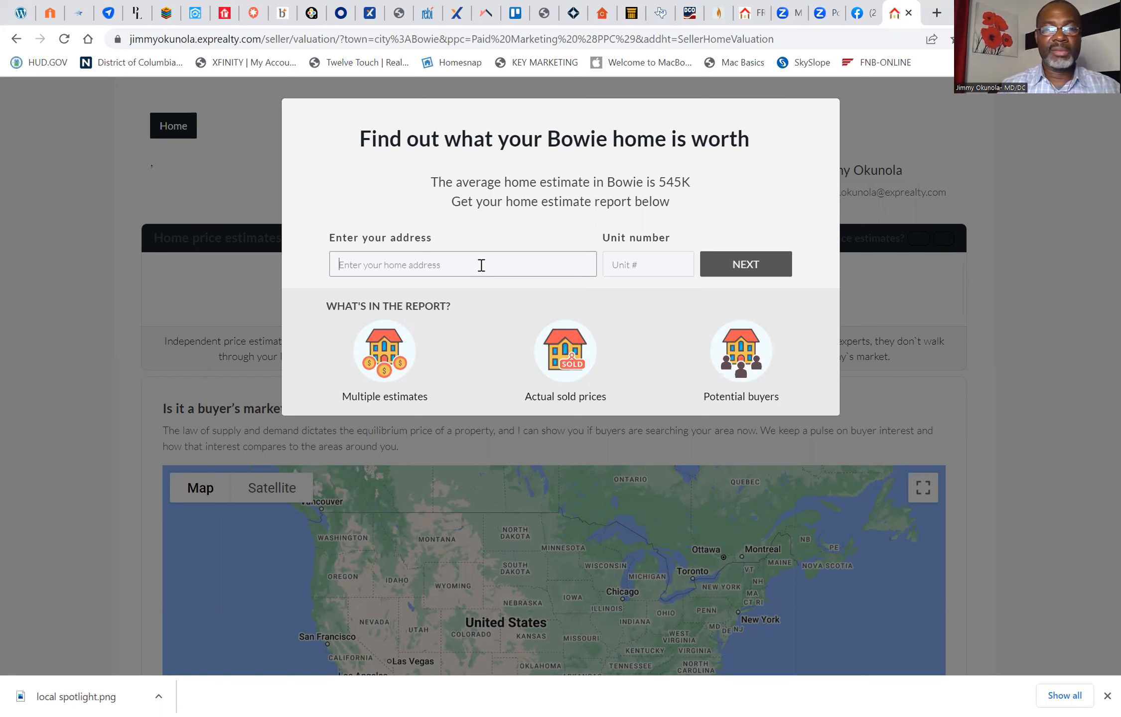
type("1311")
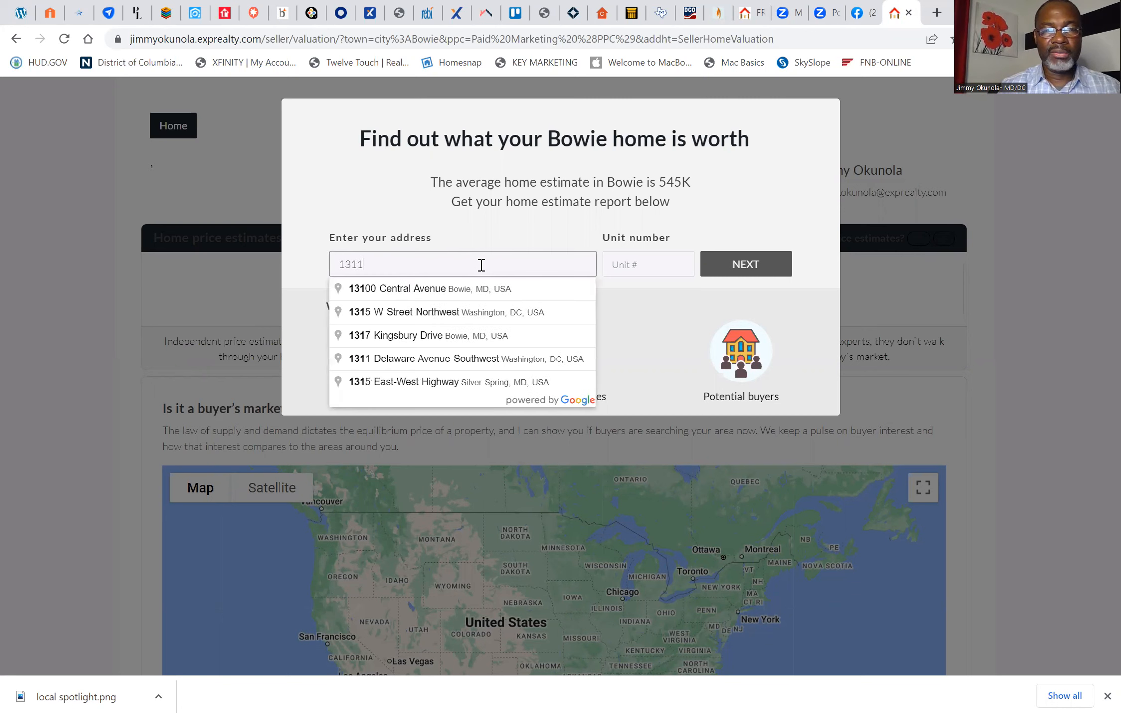
key("BackSpace")
type("0")
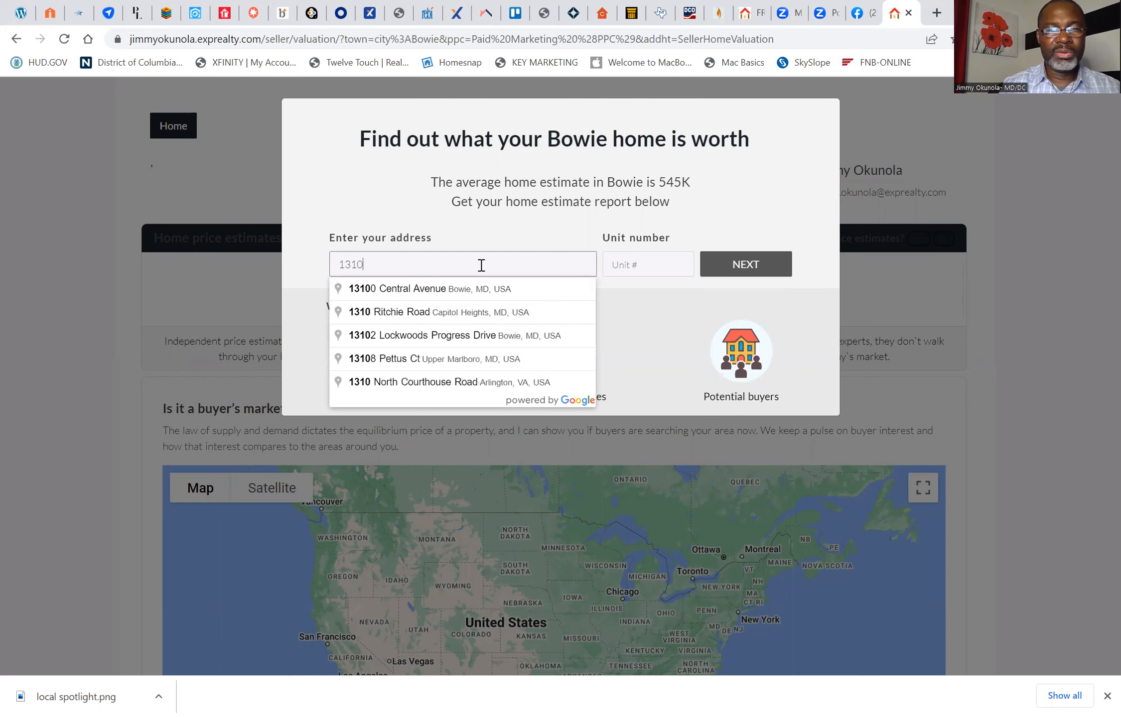
type("9")
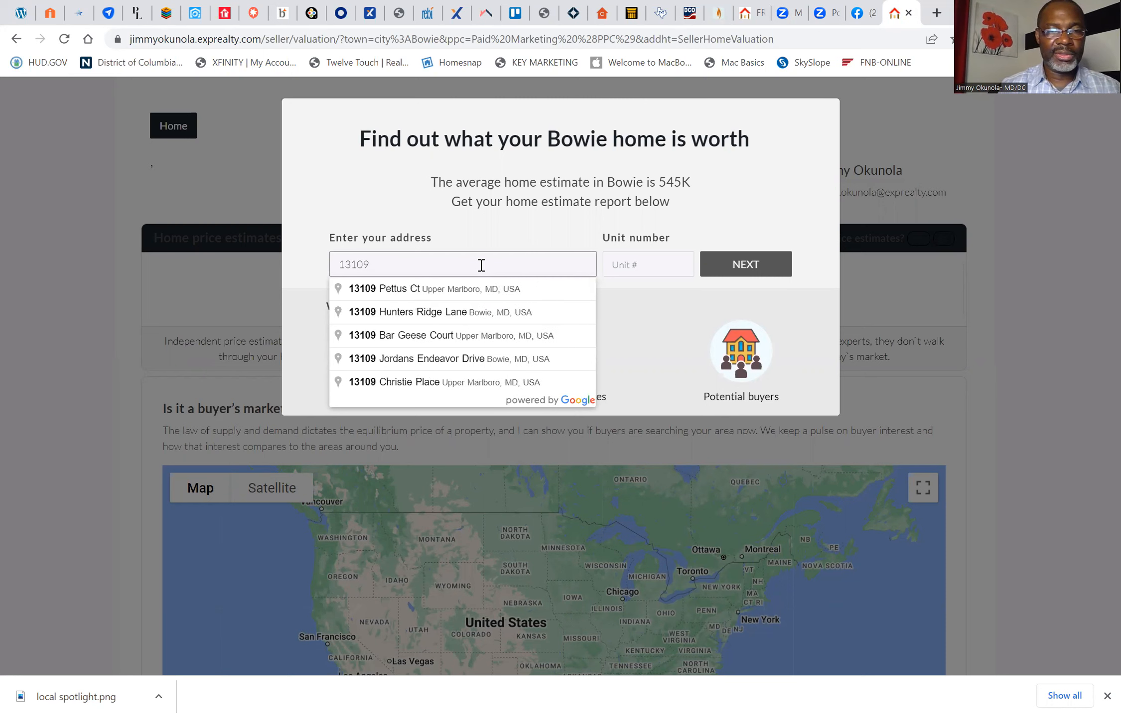
left_click(488, 312)
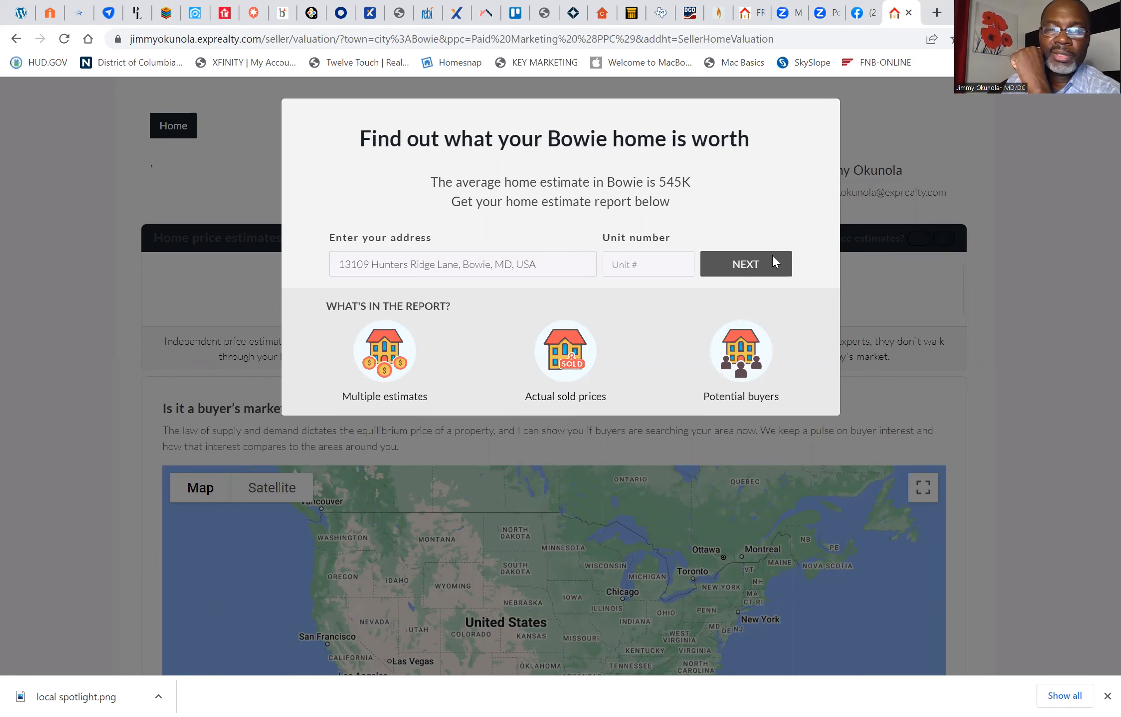
left_click(746, 269)
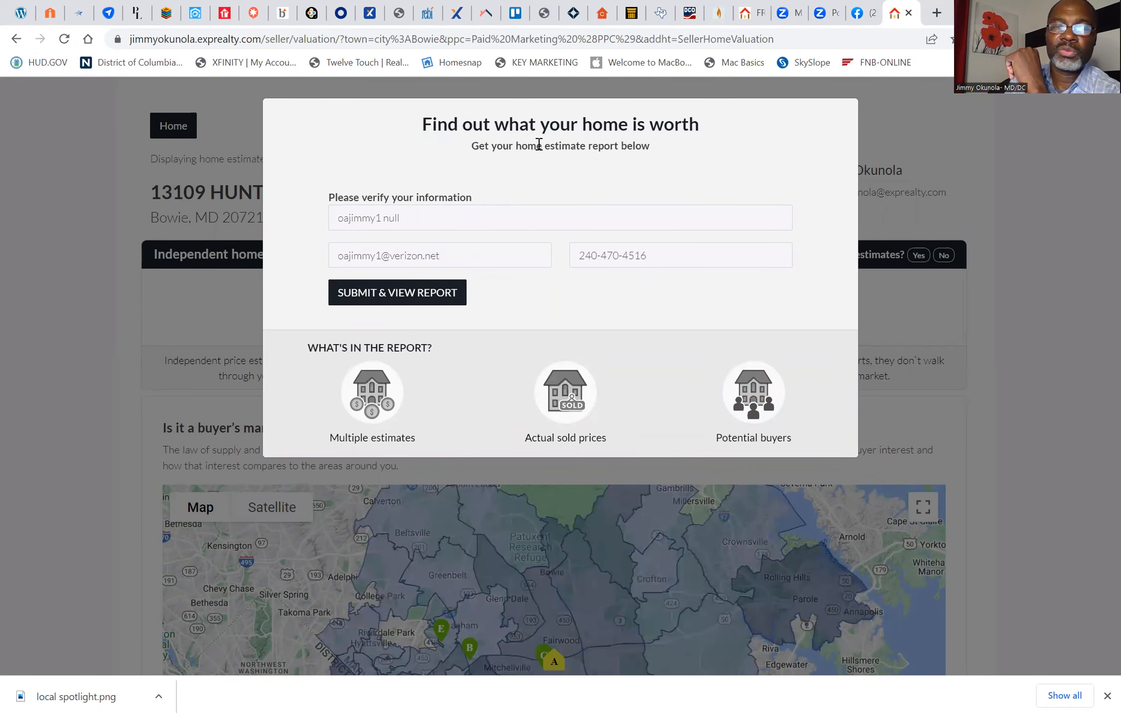
left_click(444, 224)
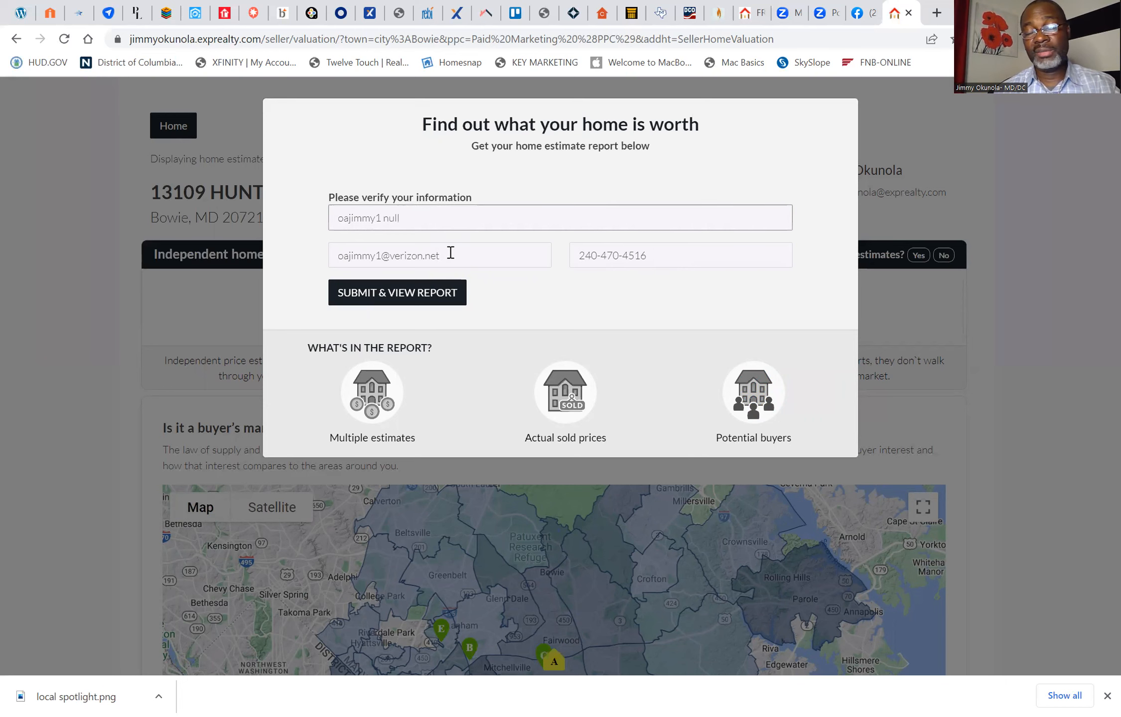
left_click(391, 298)
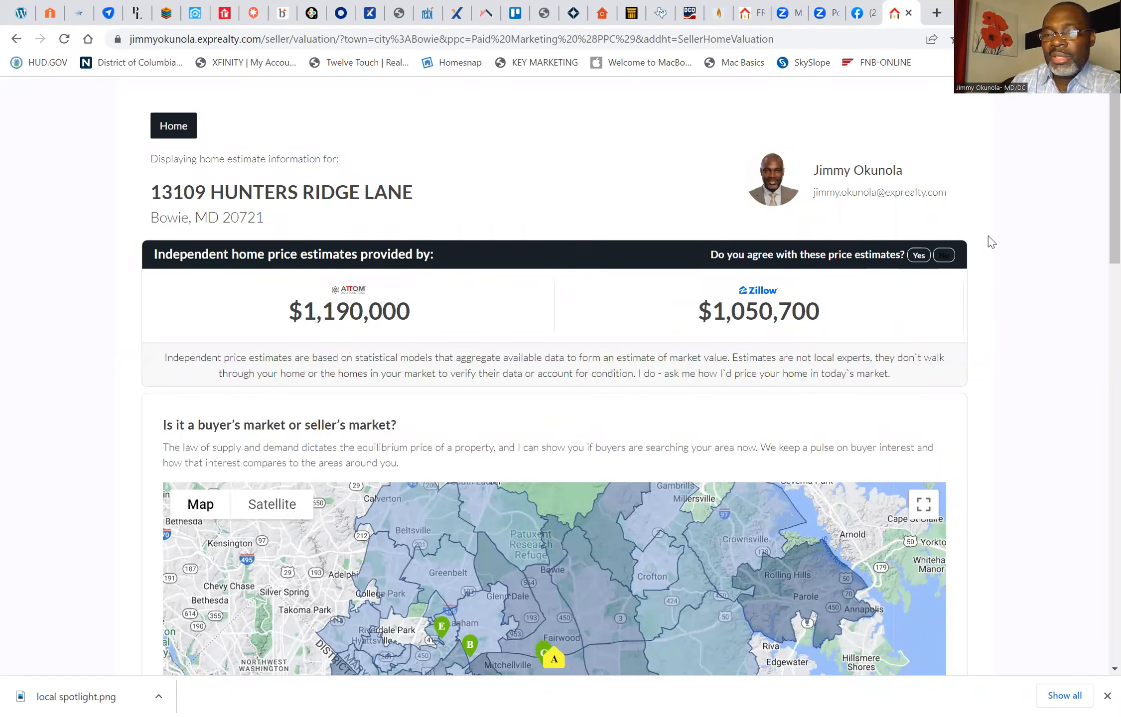
Step: Disagree with the price estimates and submit the message "This is too low, let me know if you can help me sell"
left_click(943, 256)
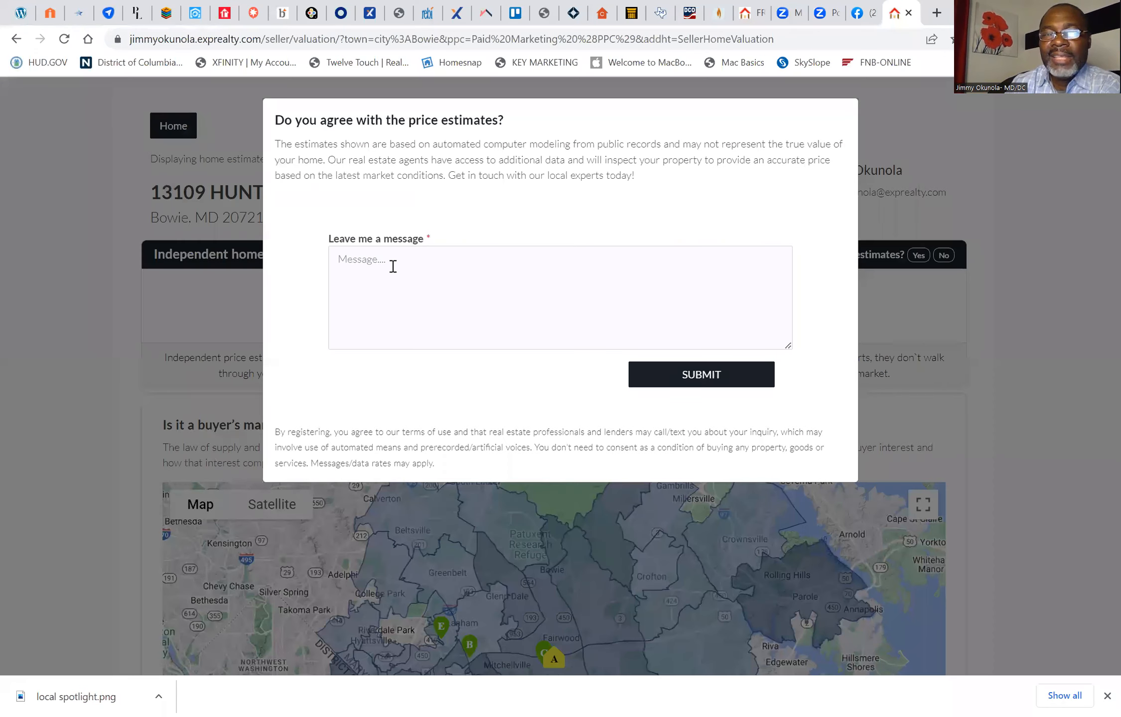
left_click(393, 266)
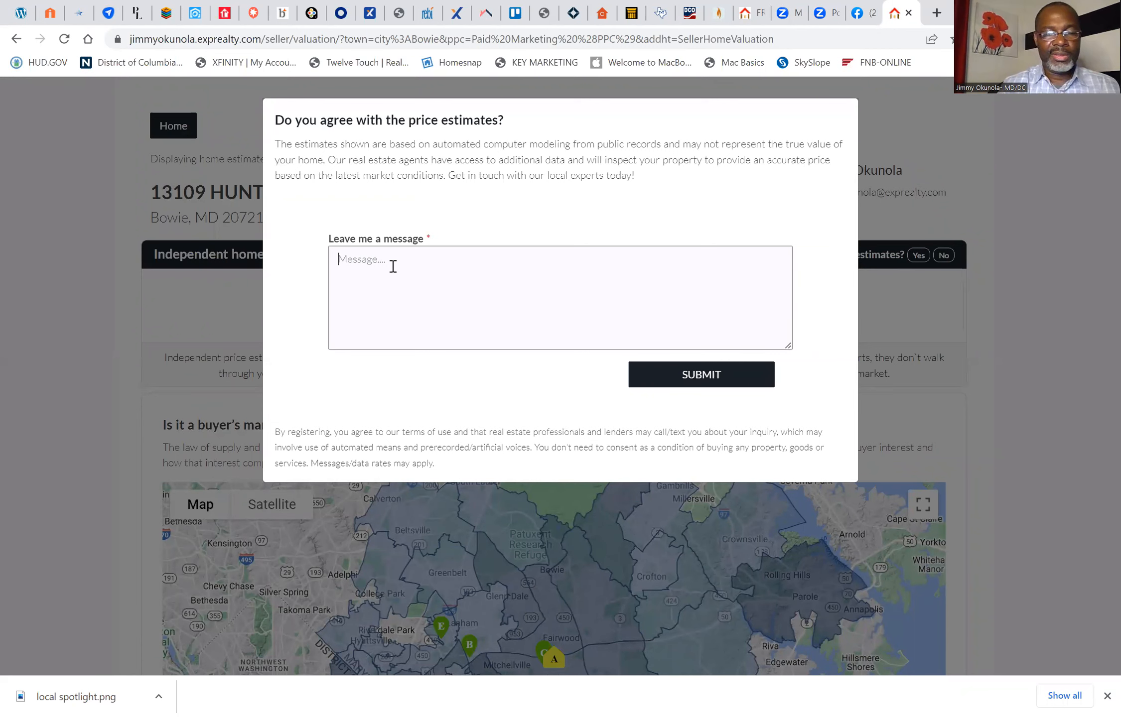
type("Th")
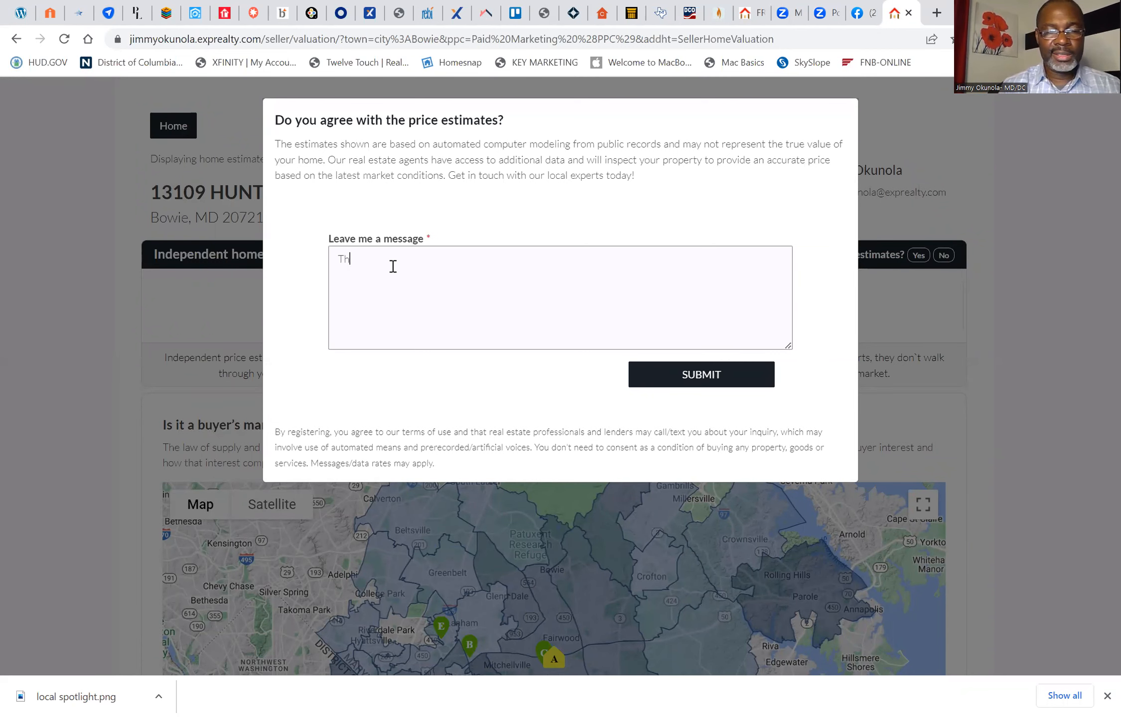
type("is is")
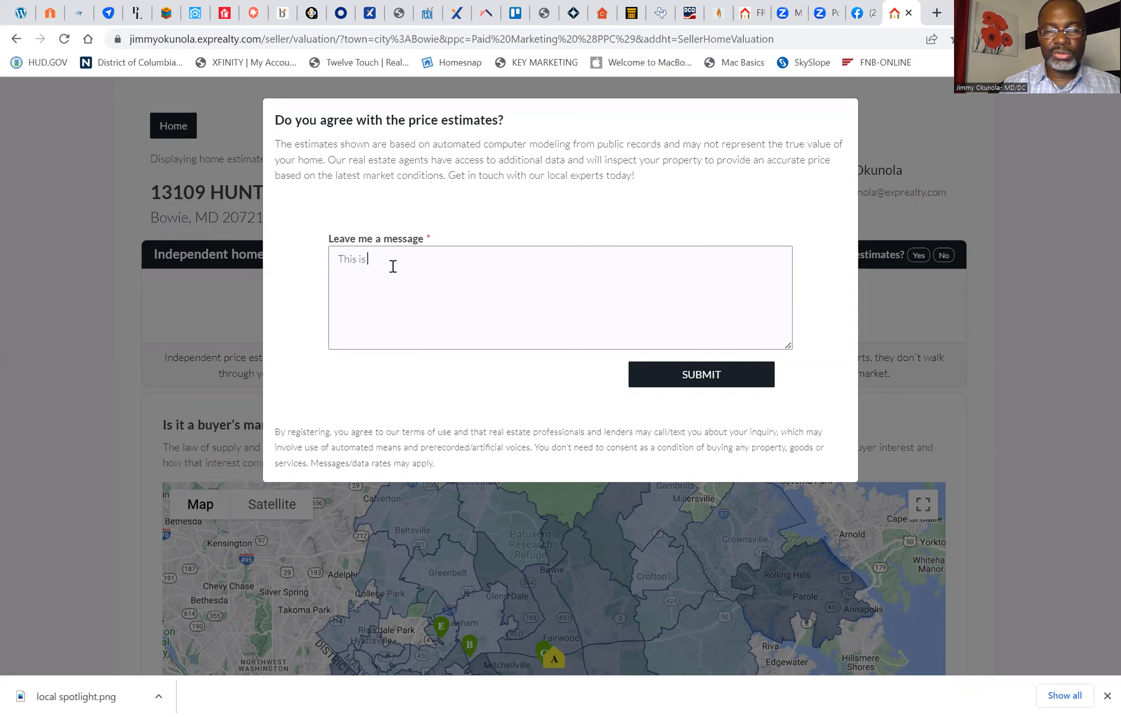
type(" too lo")
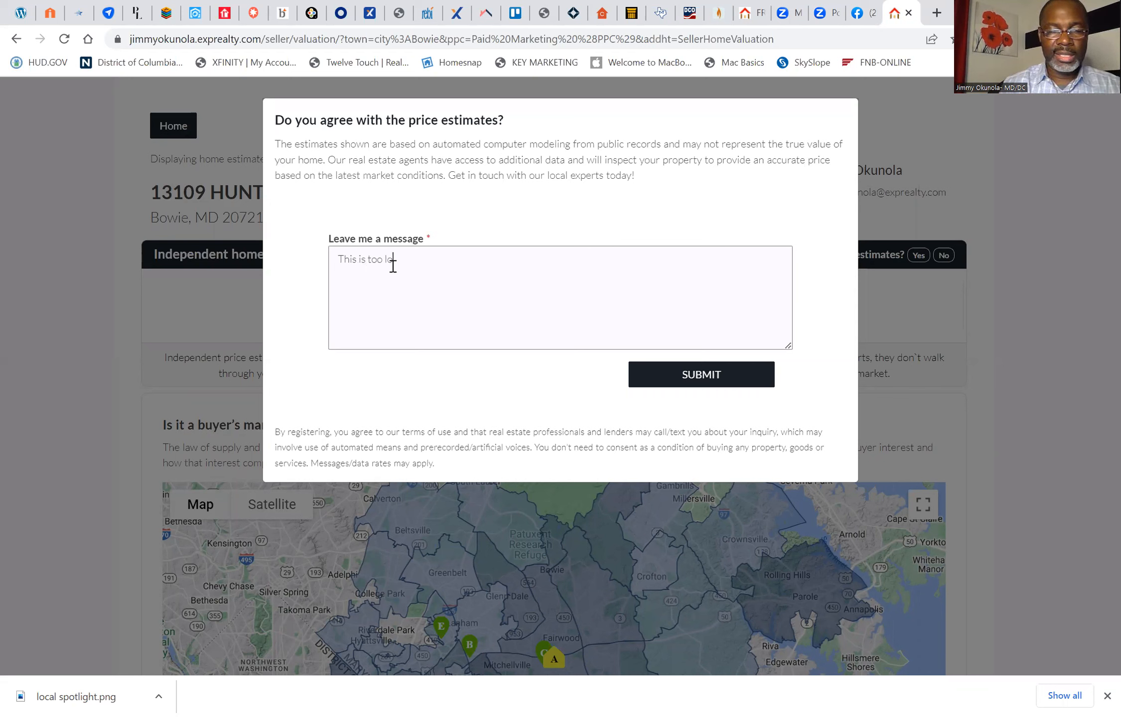
type("w, le")
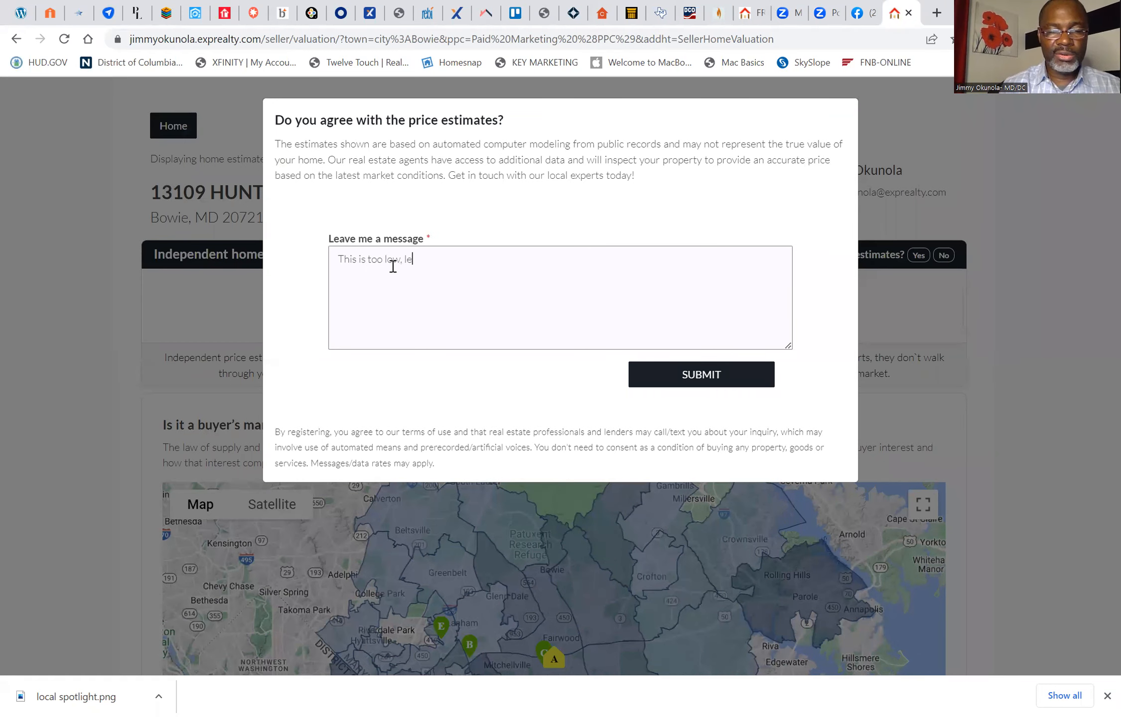
type("t me know if ")
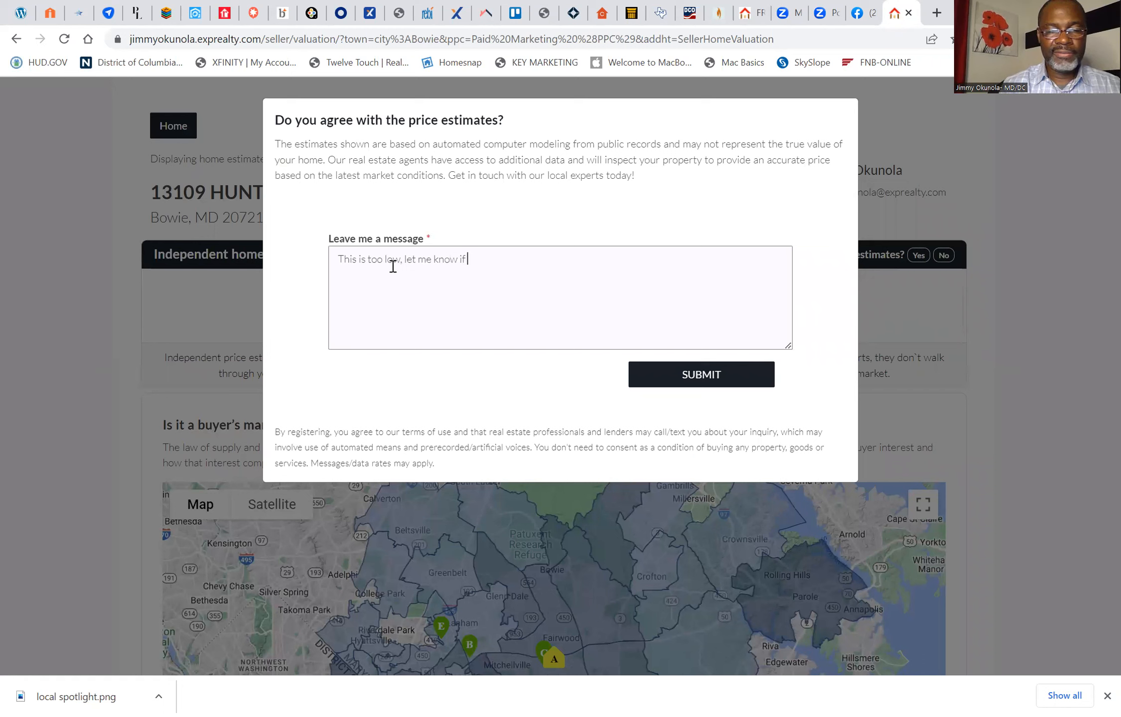
type("you can help me sell")
left_click(703, 374)
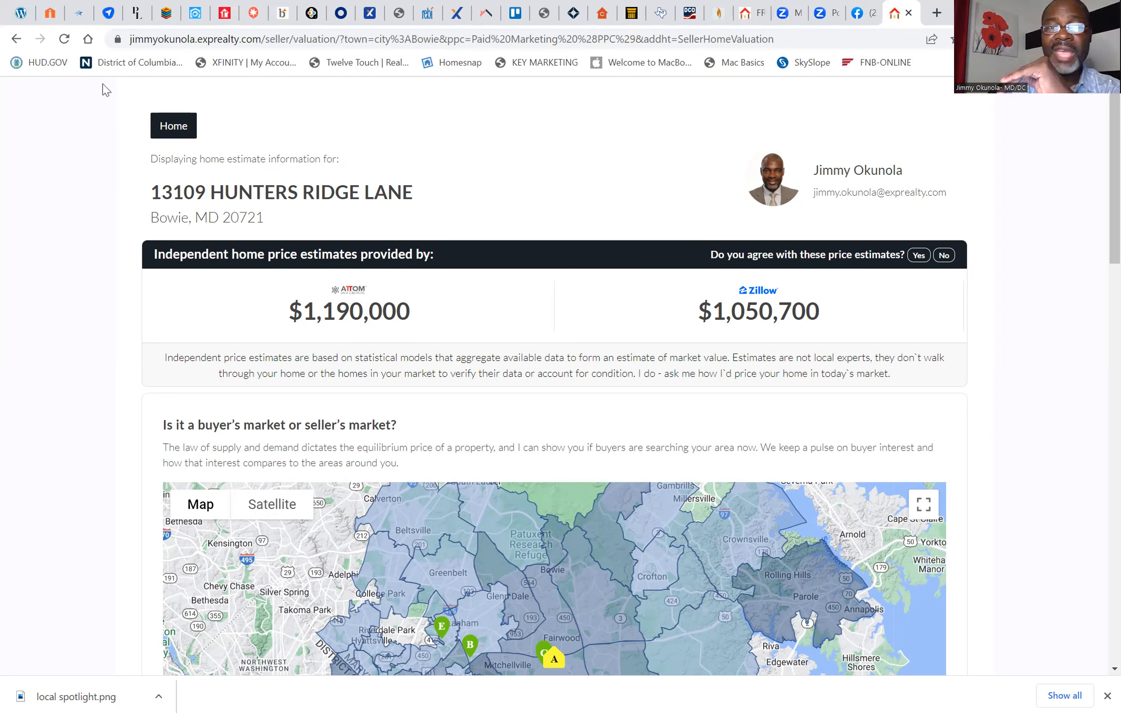
Step: Switch to kvCORE, open the dashboard, reload it and find the lead's latest Home Valuation card in the activity feed
left_click(196, 13)
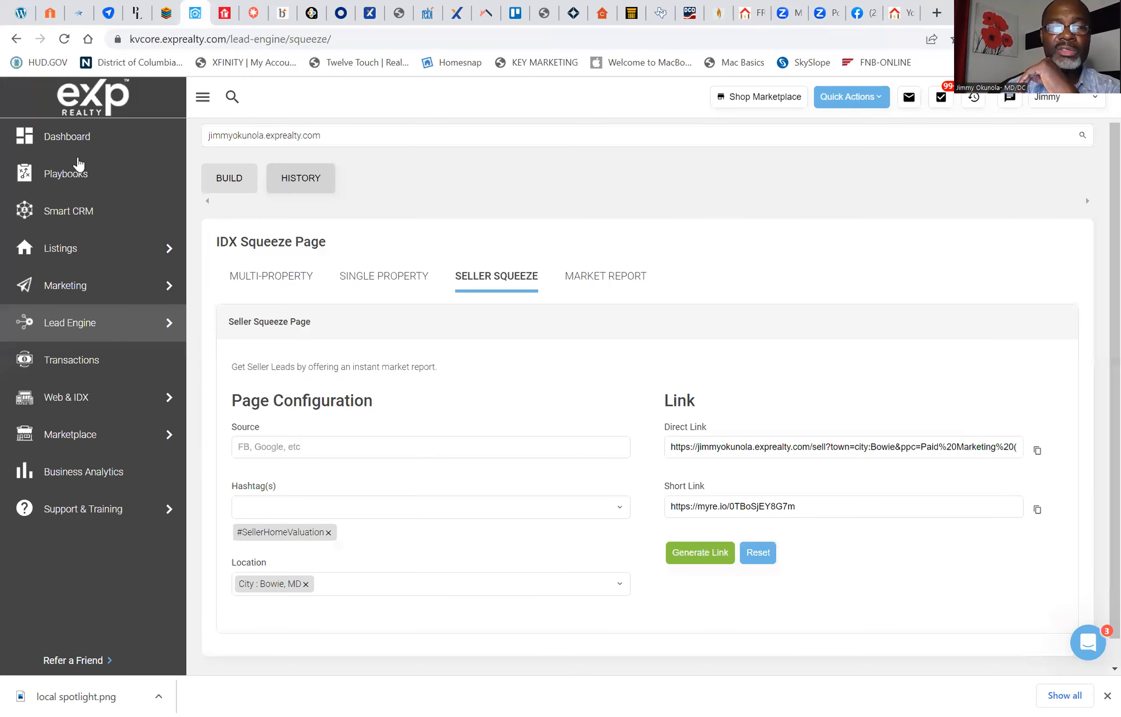
left_click(73, 145)
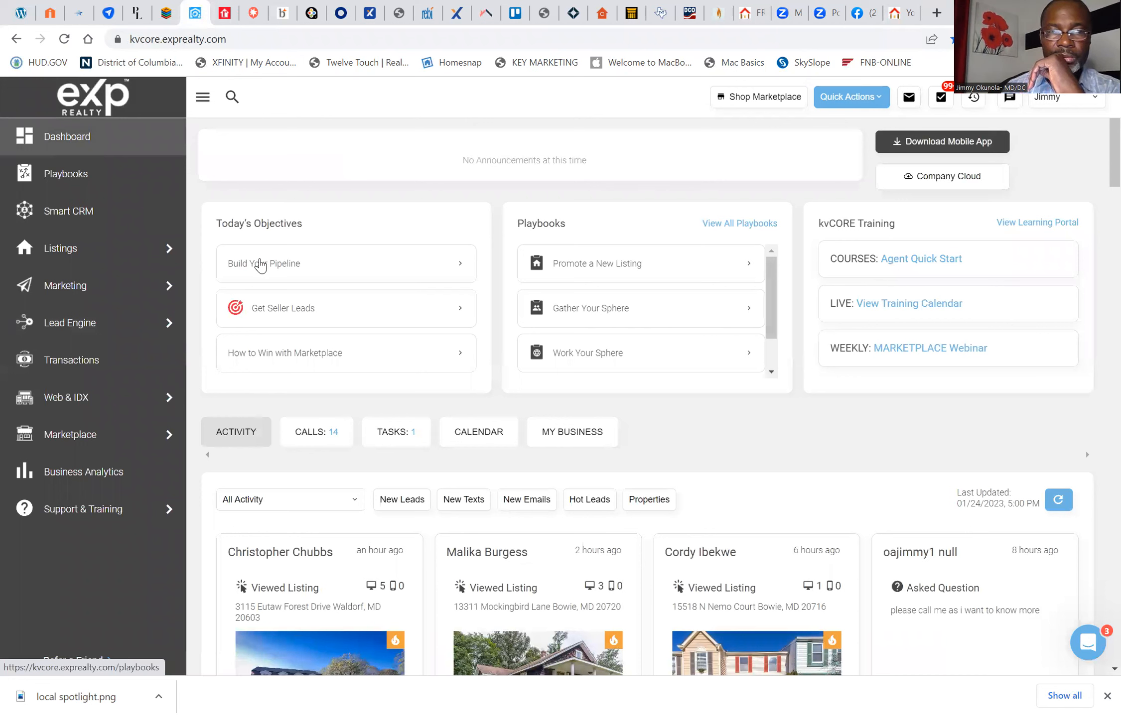
left_click(61, 40)
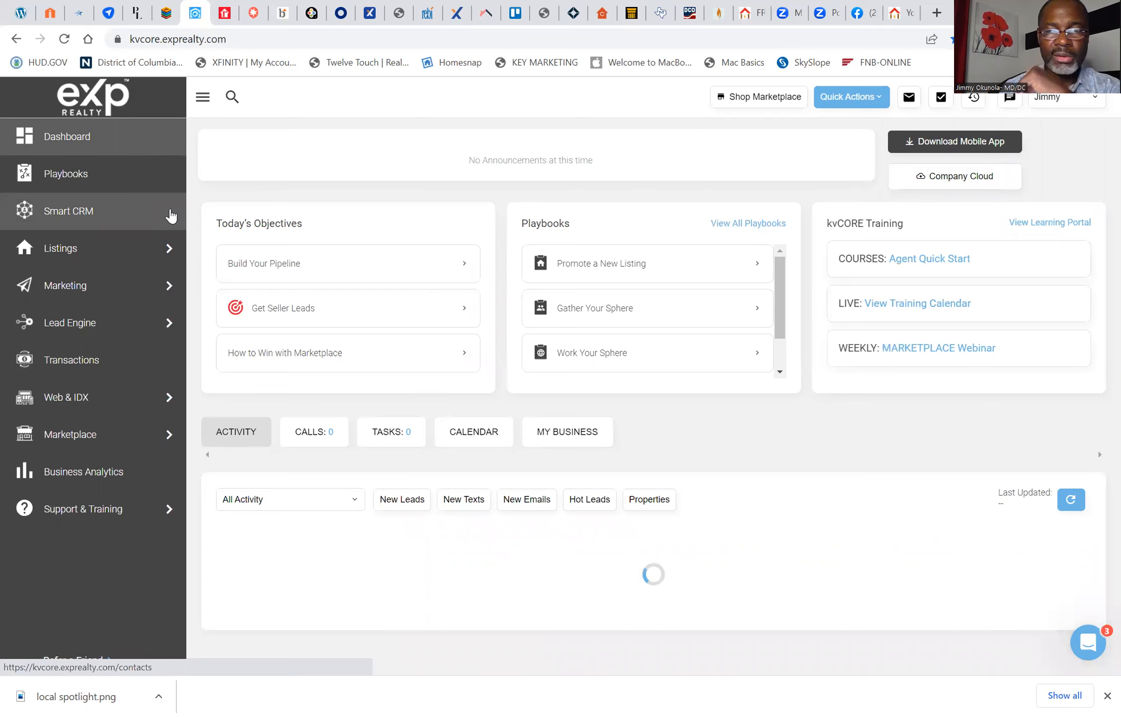
scroll(266, 433, "down", 3)
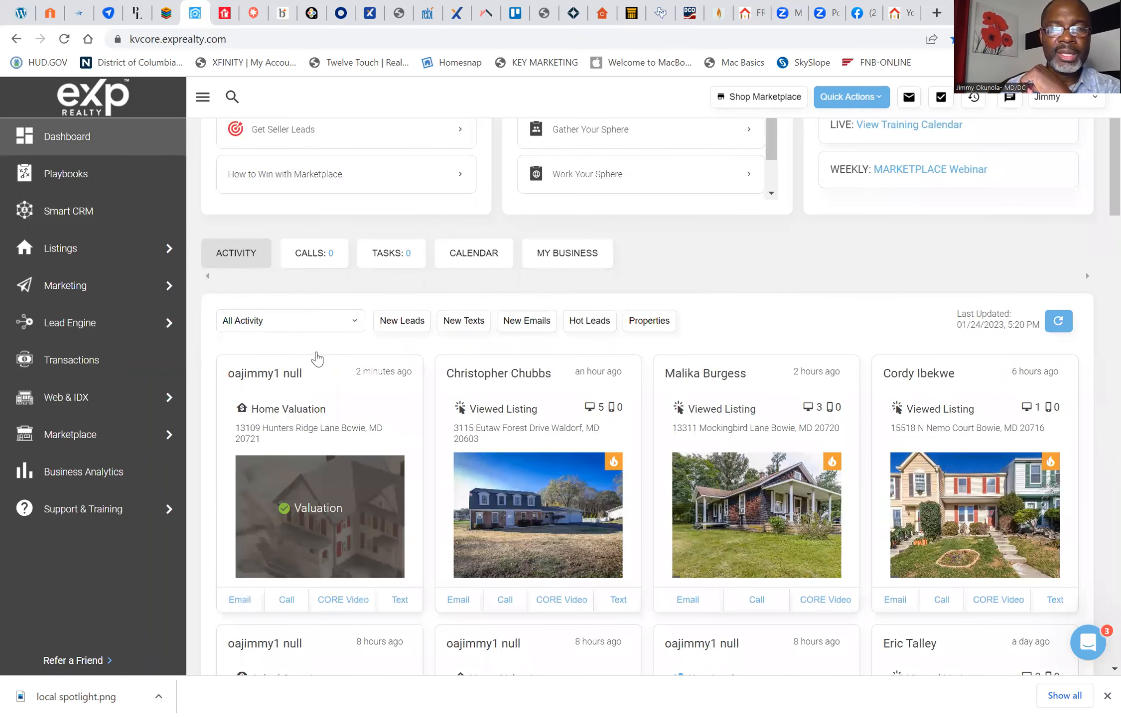
scroll(324, 375, "down", 2)
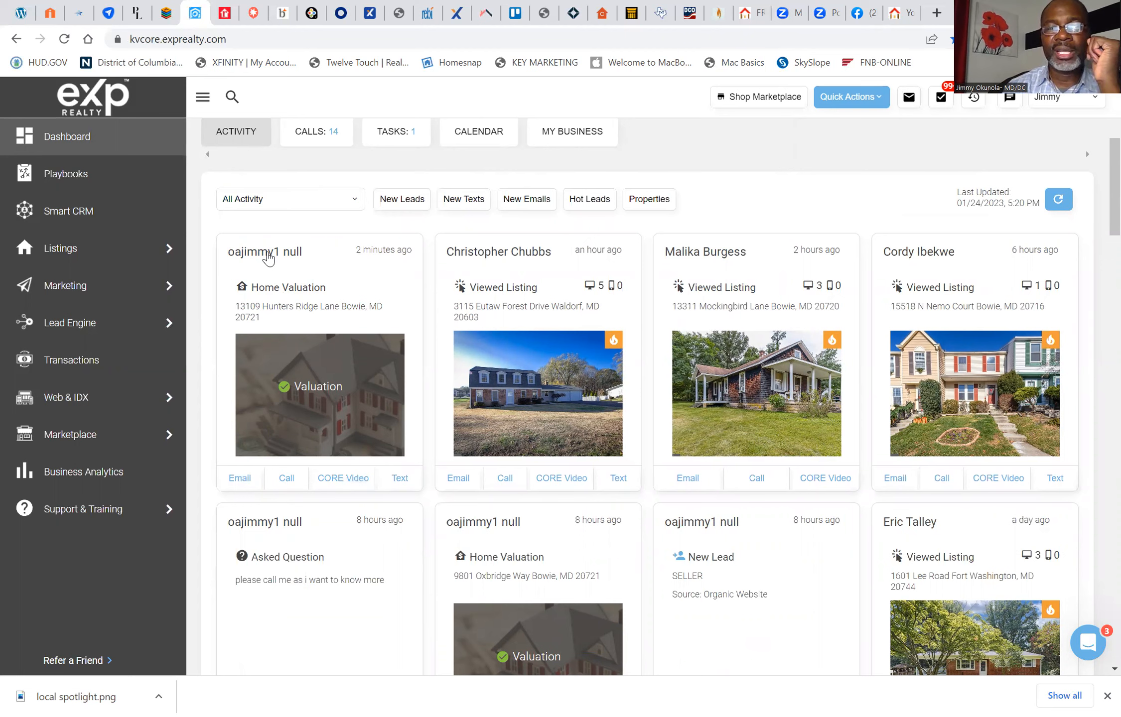
Step: Open the contact record from the newest Home Valuation card, examine its timeline for the submitted question and campaign entries, and close the record
left_click(268, 255)
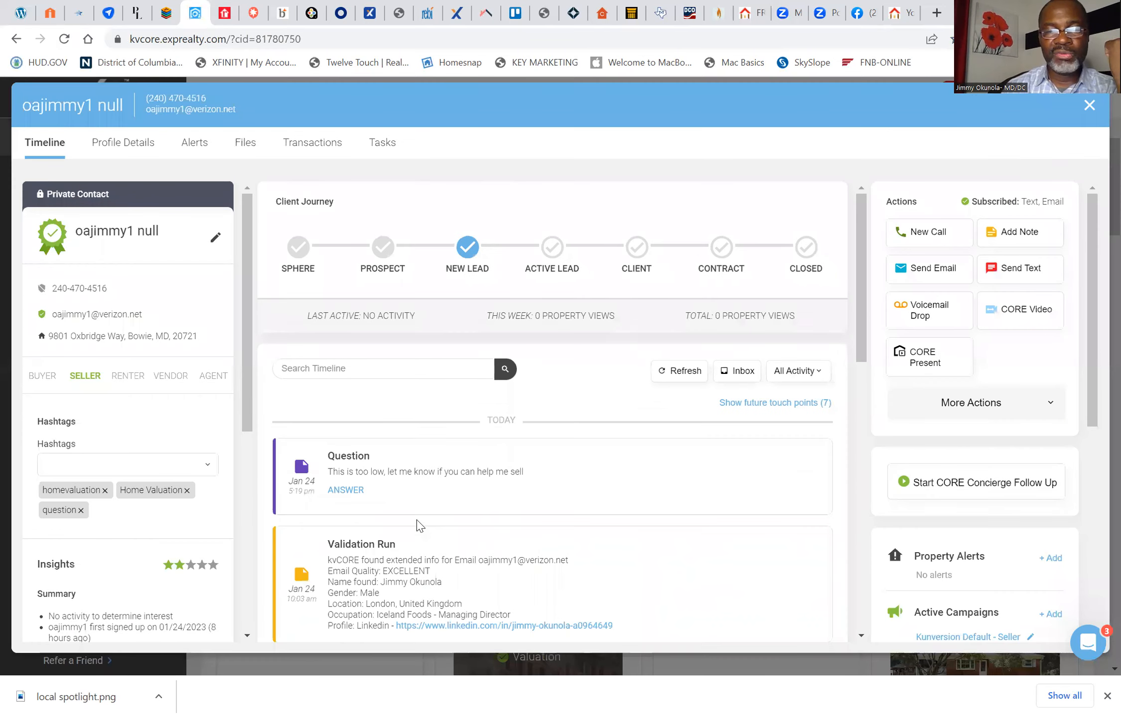
scroll(420, 527, "down", 3)
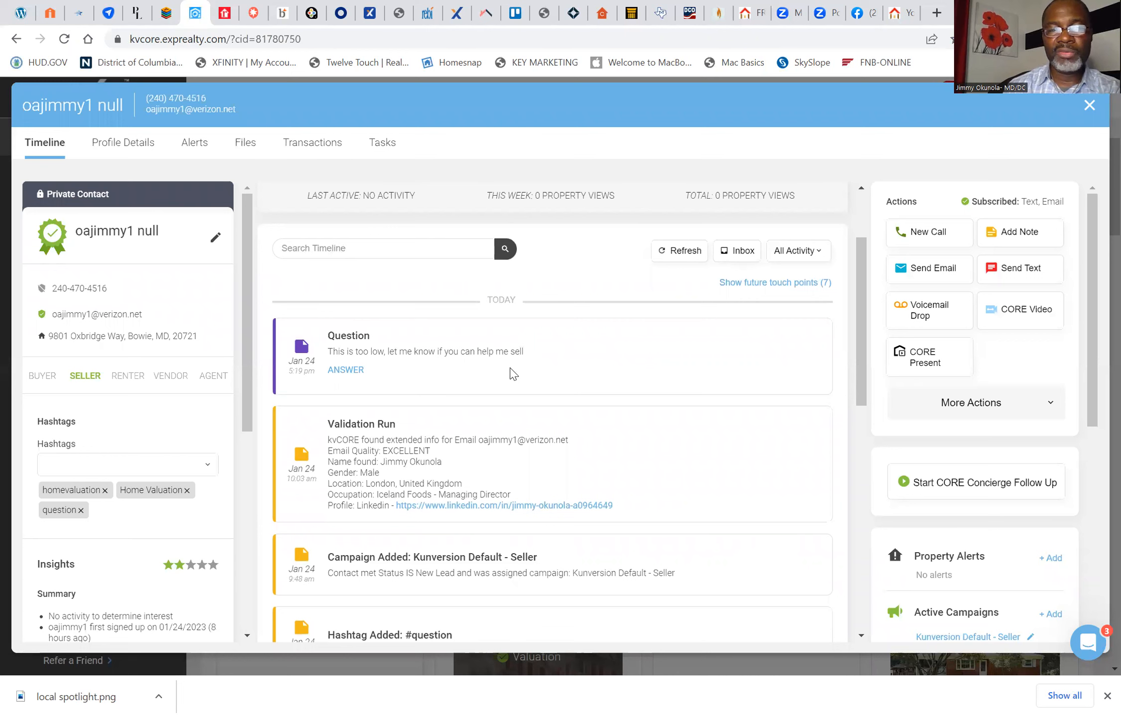
scroll(513, 371, "down", 2)
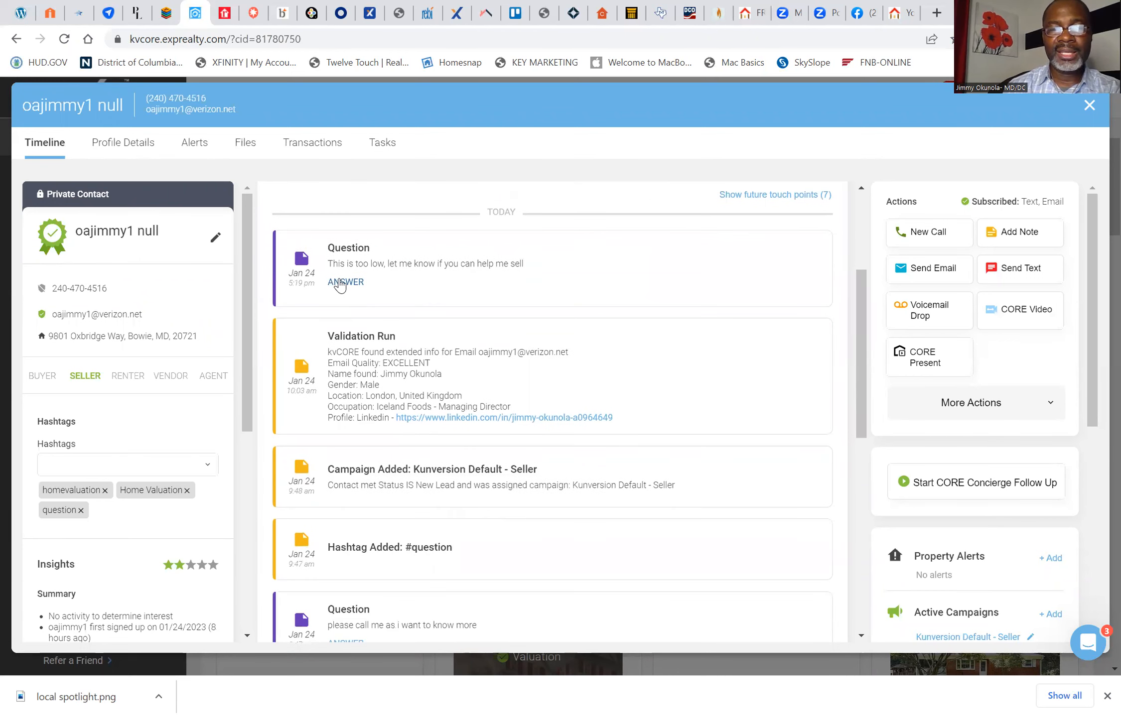
scroll(367, 353, "down", 1)
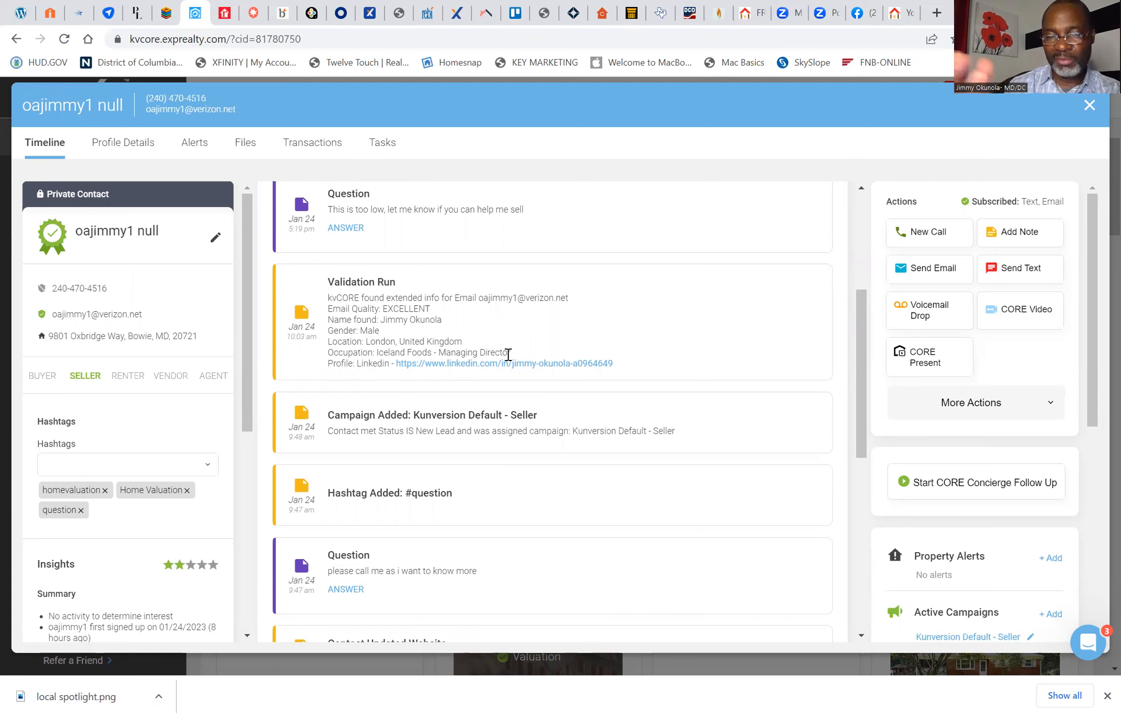
scroll(508, 355, "down", 2)
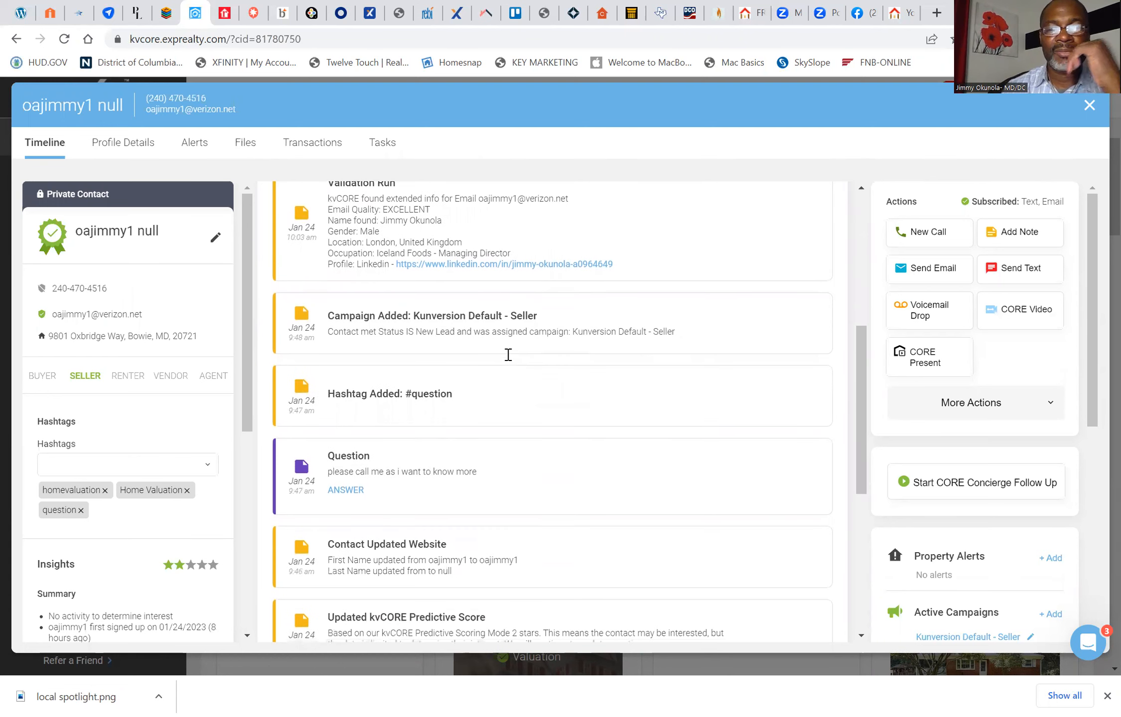
scroll(507, 355, "up", 7)
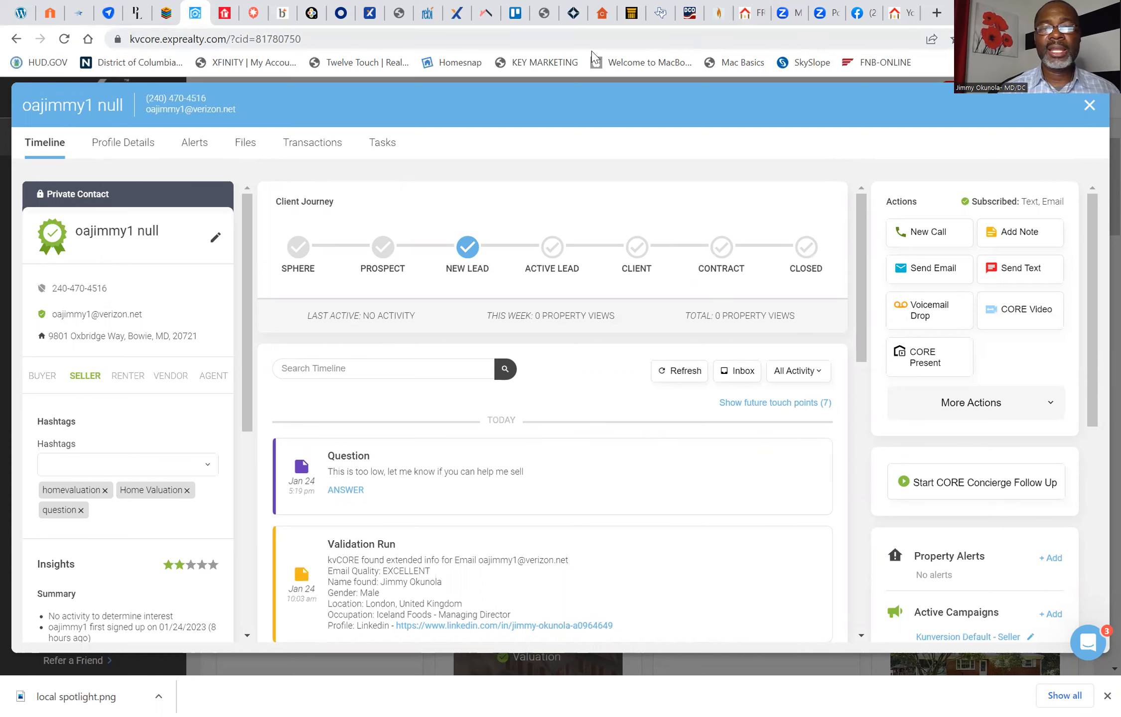
left_click(1089, 106)
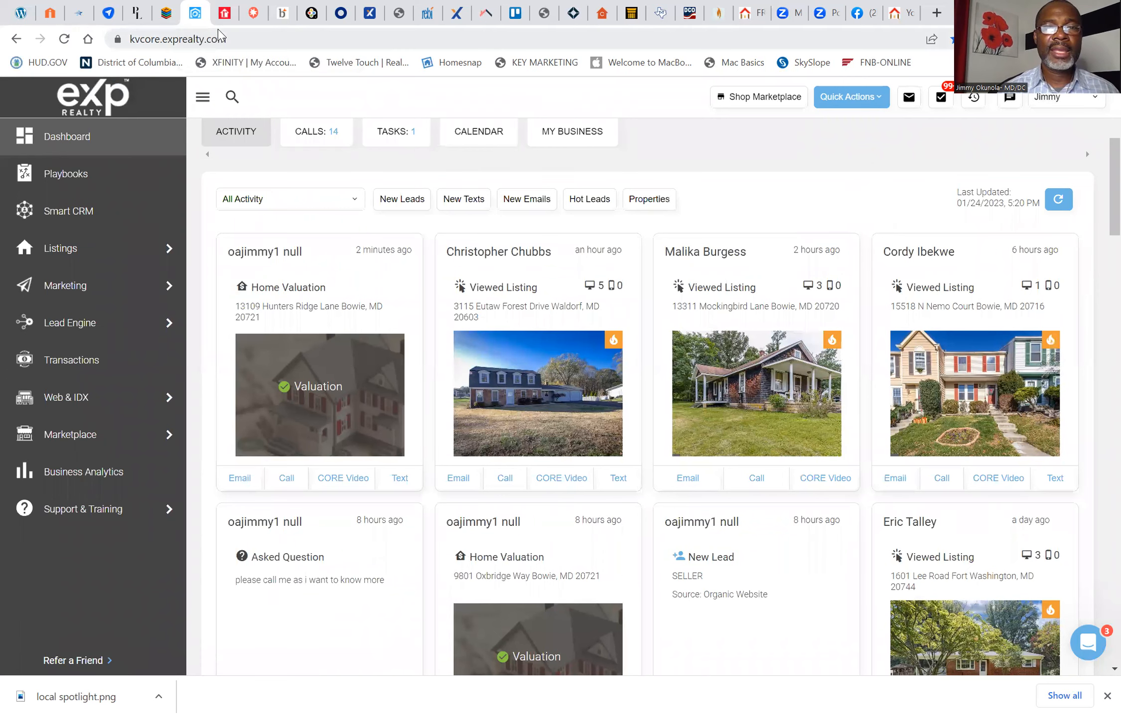
Step: Close the home estimate report's browser tab and return to the published "FREE Bowie Home Values" landing page
left_click(752, 13)
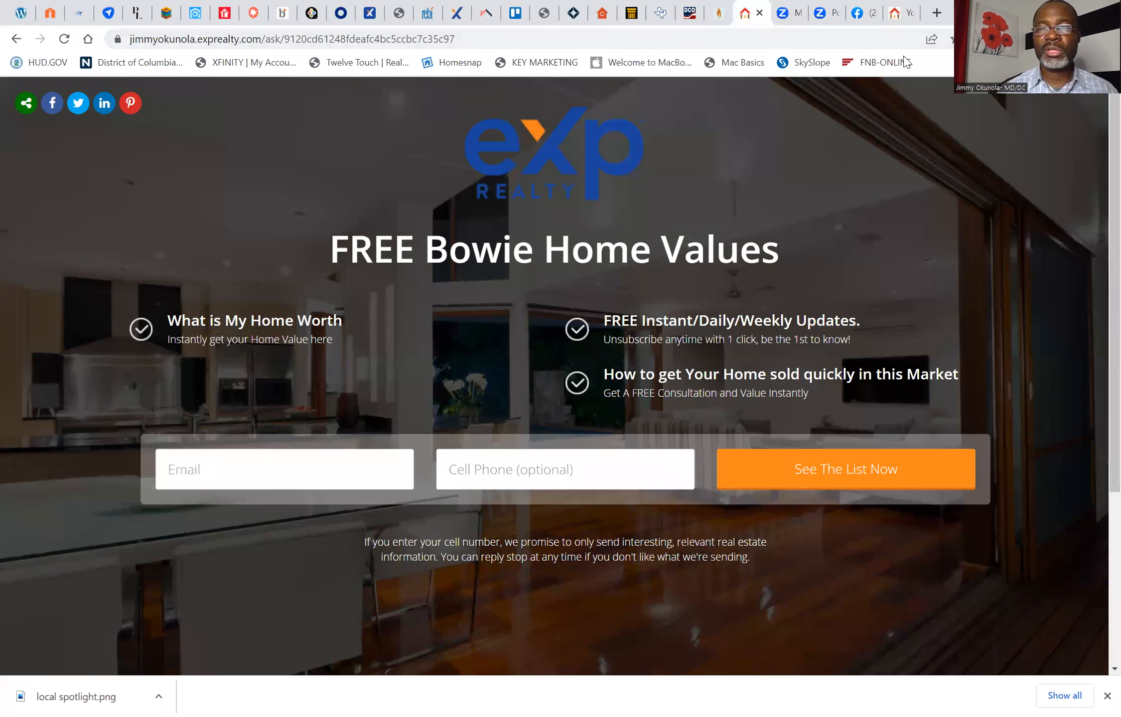
left_click(900, 15)
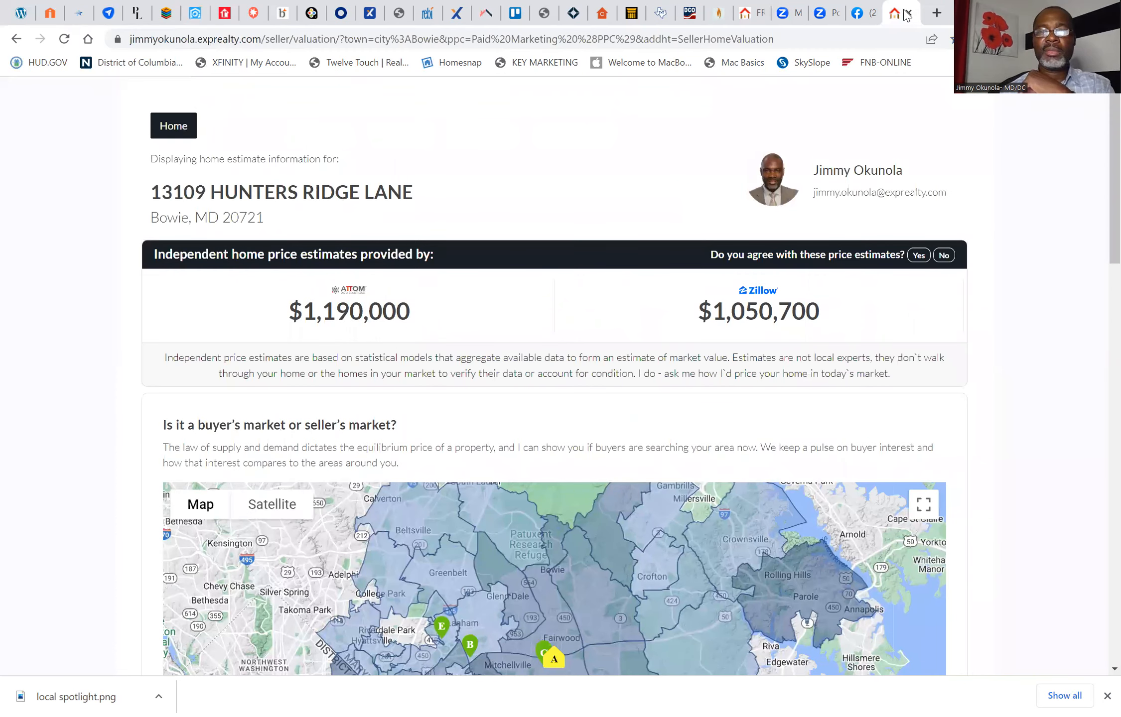
left_click(910, 13)
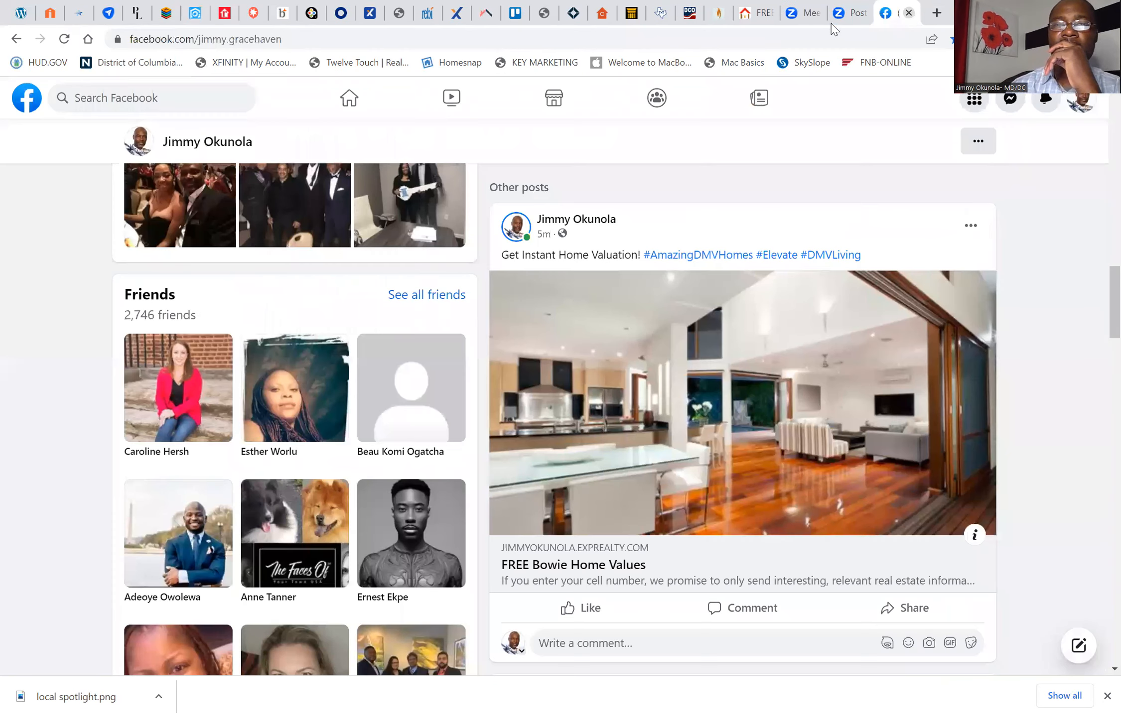
left_click(763, 16)
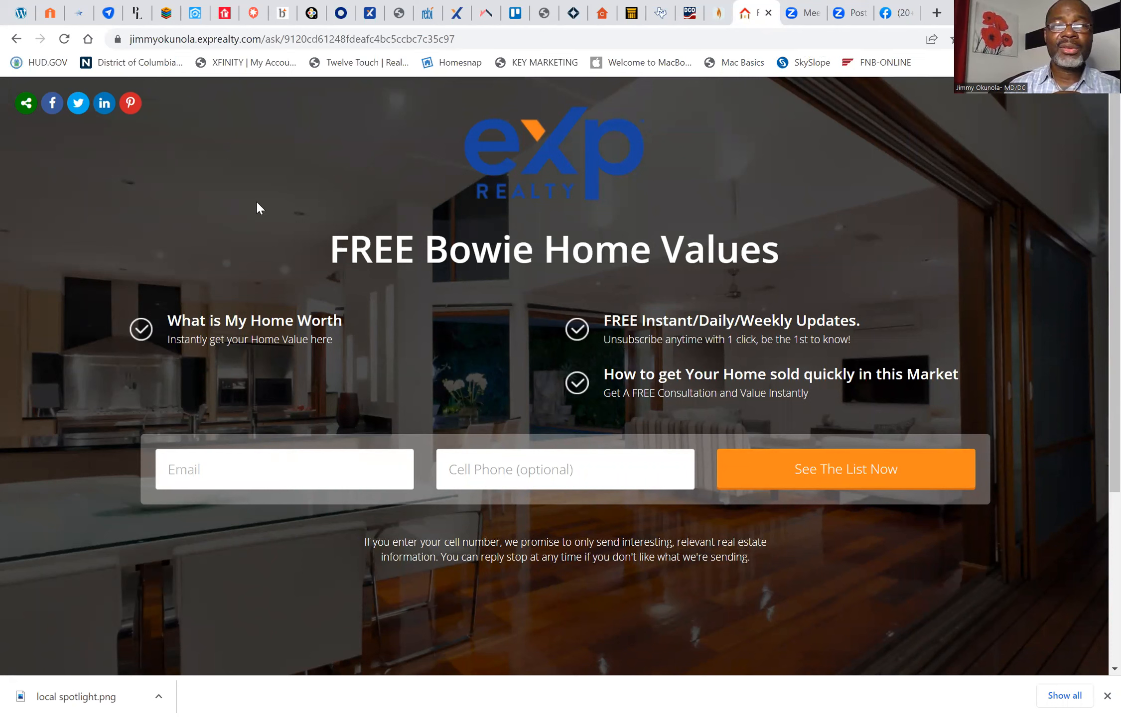
Step: Switch to kvCORE and start a new landing page with its type set to Address Capture
left_click(194, 22)
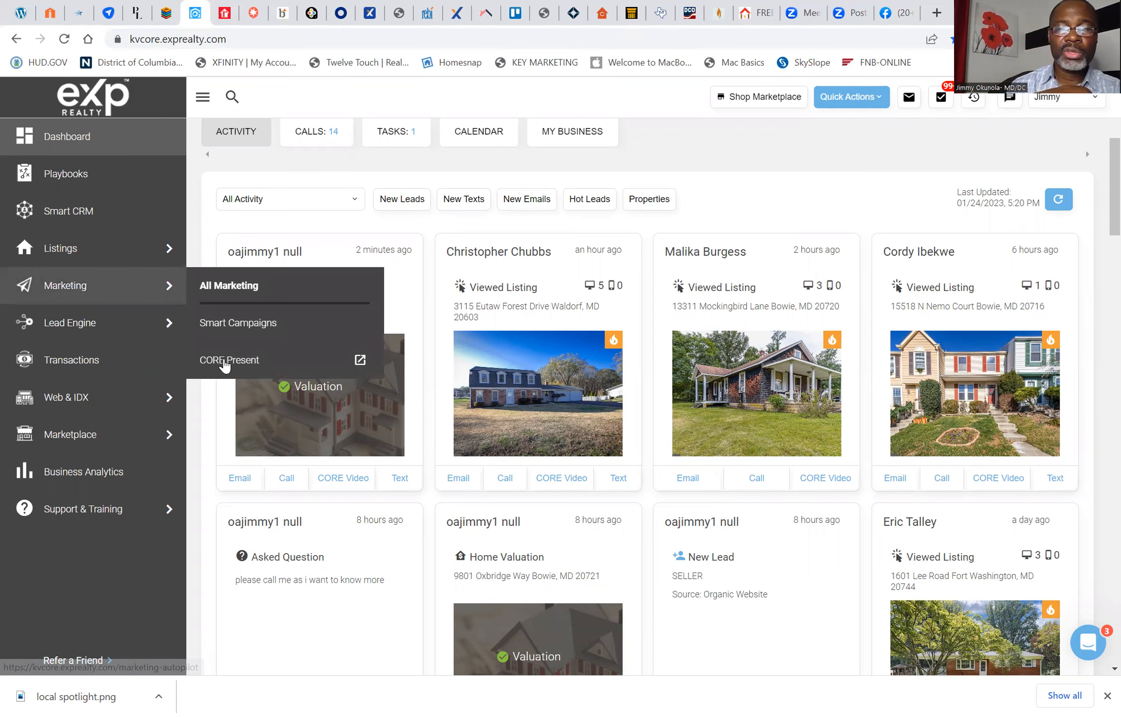
left_click(225, 362)
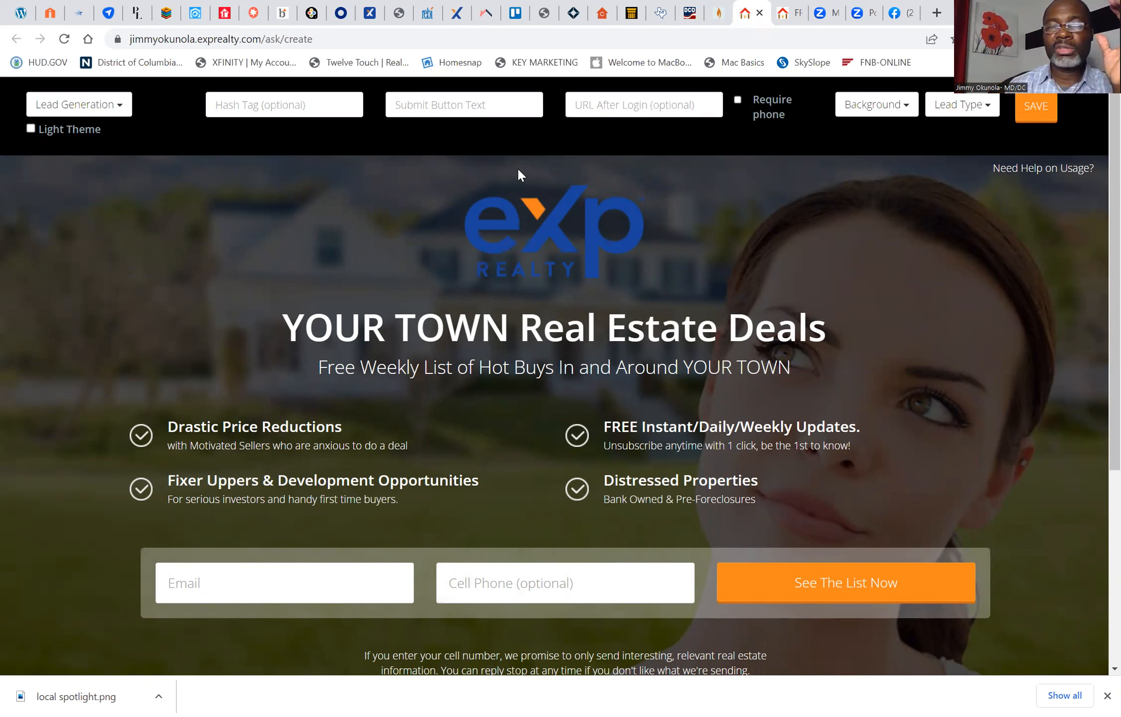
left_click(119, 110)
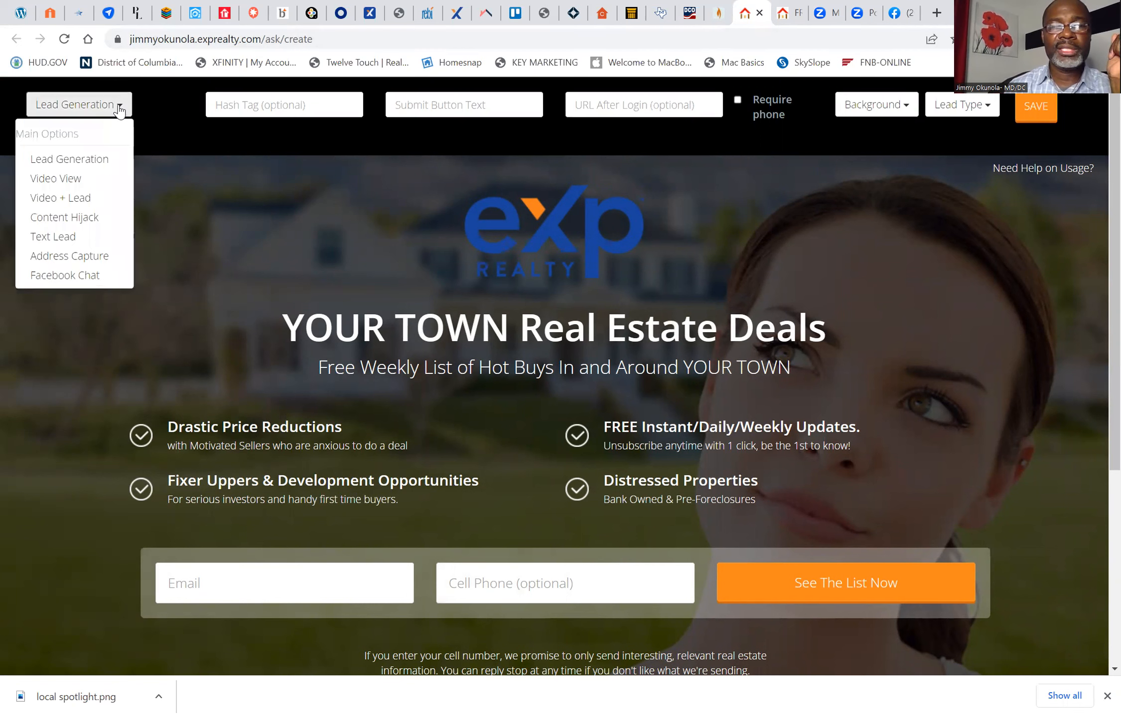
left_click(75, 255)
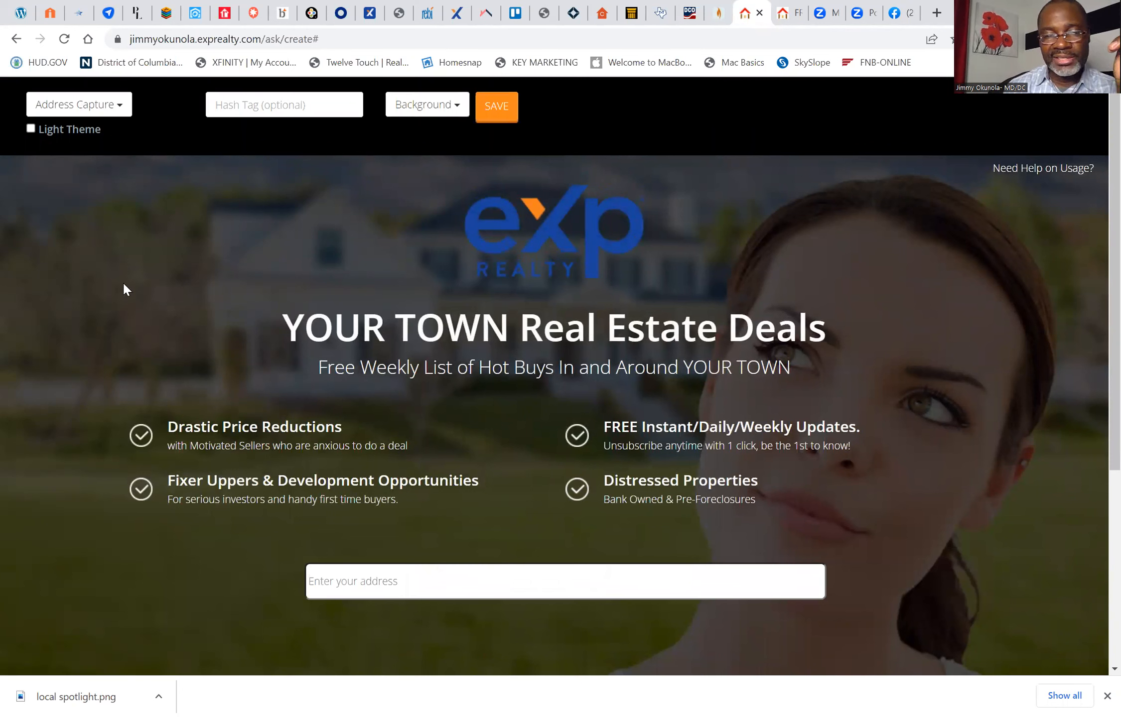
Step: Set the new landing page's hash tag to "#HomeVAluation"
left_click(267, 104)
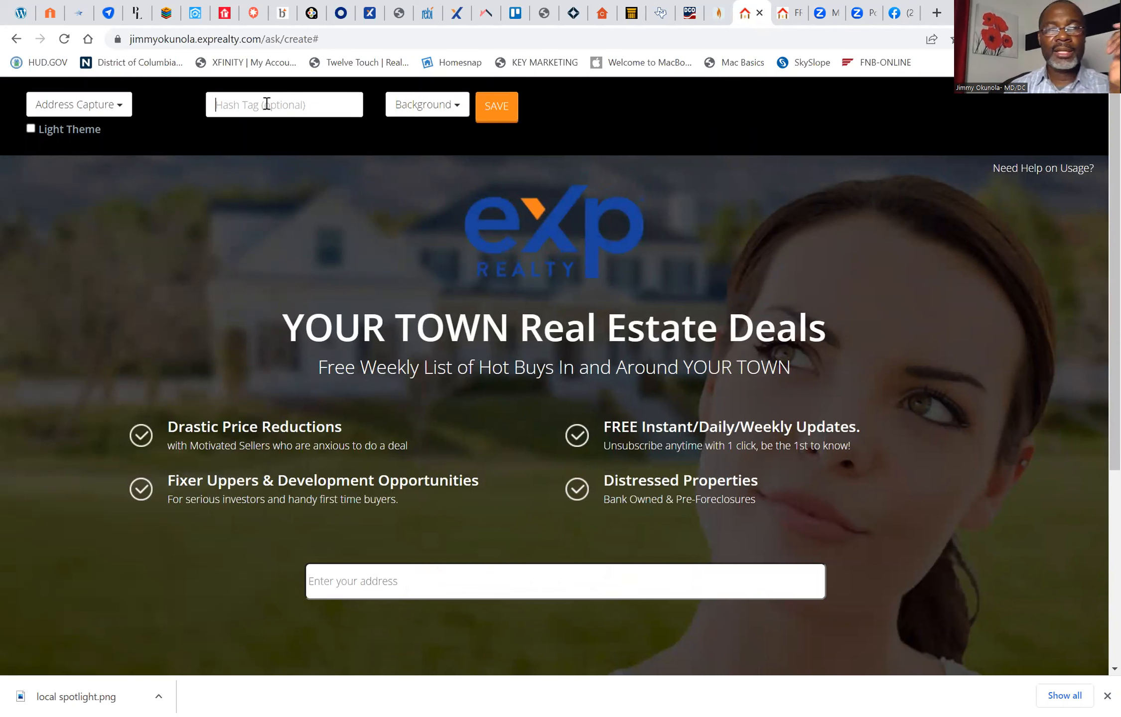
type("#")
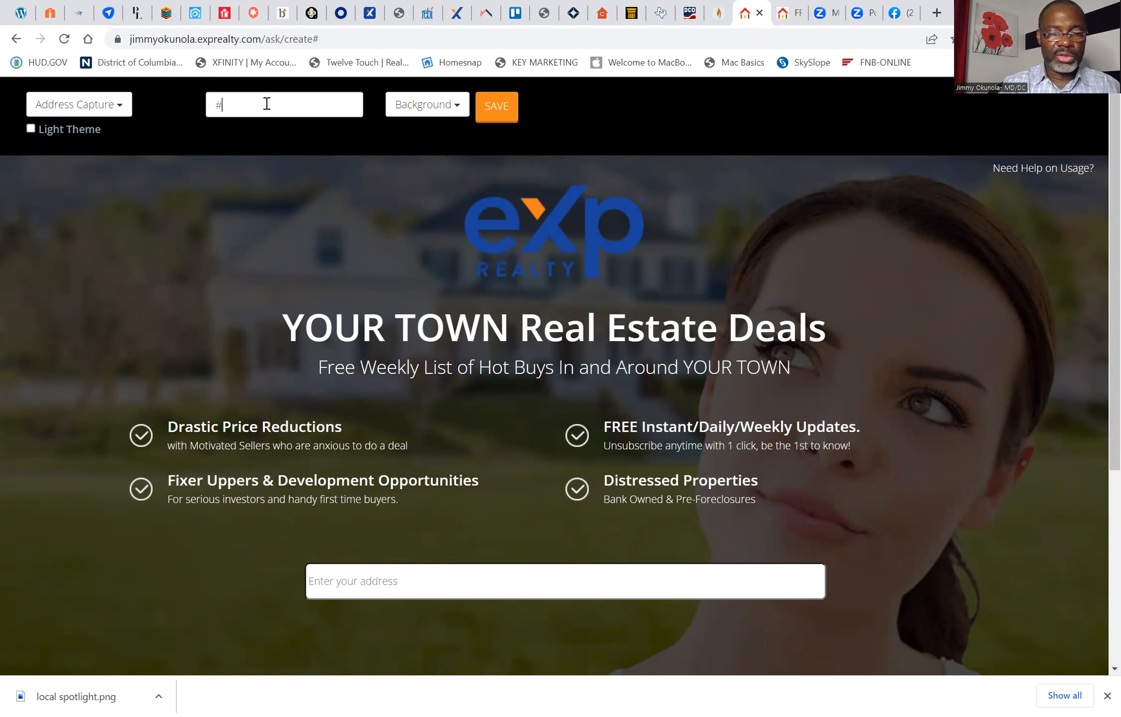
type("HomeVALuation")
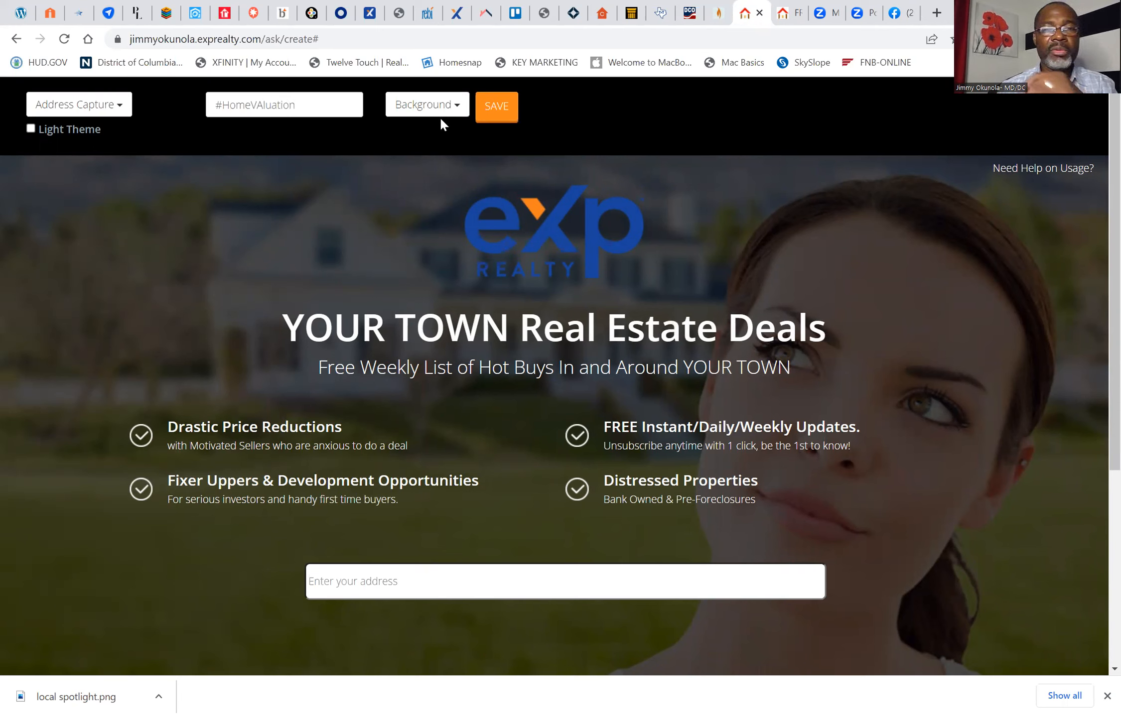
Step: Try the Living Room background and settle on Modern as the landing page background
left_click(451, 109)
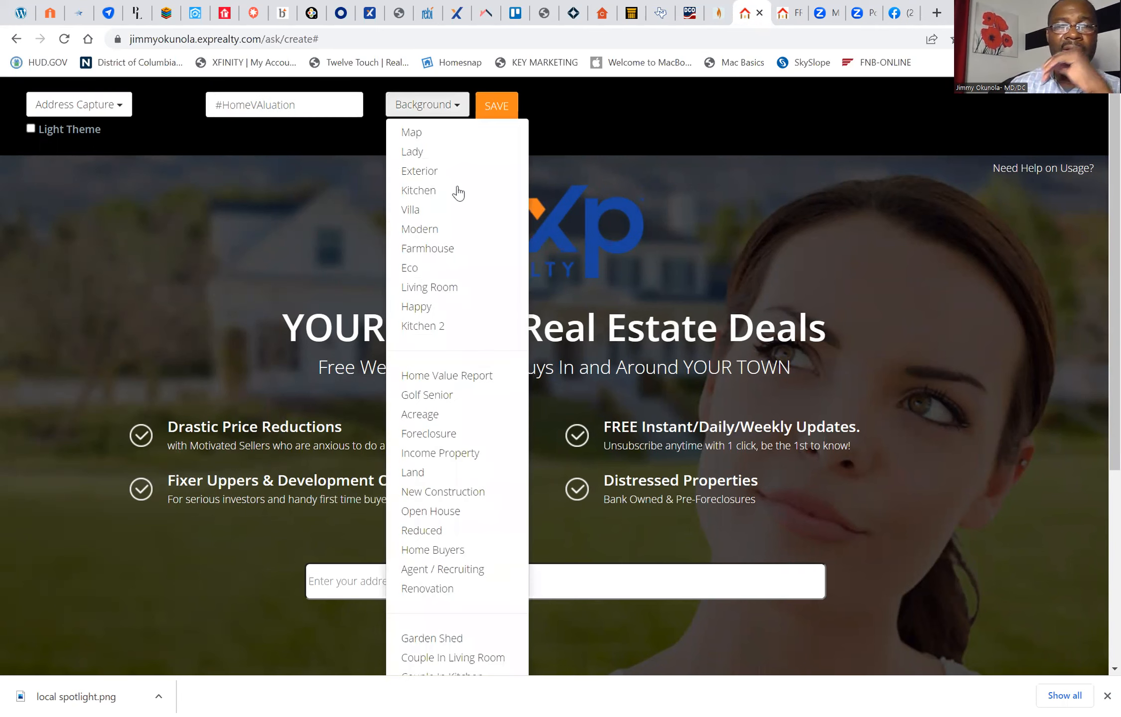
left_click(444, 288)
left_click(445, 107)
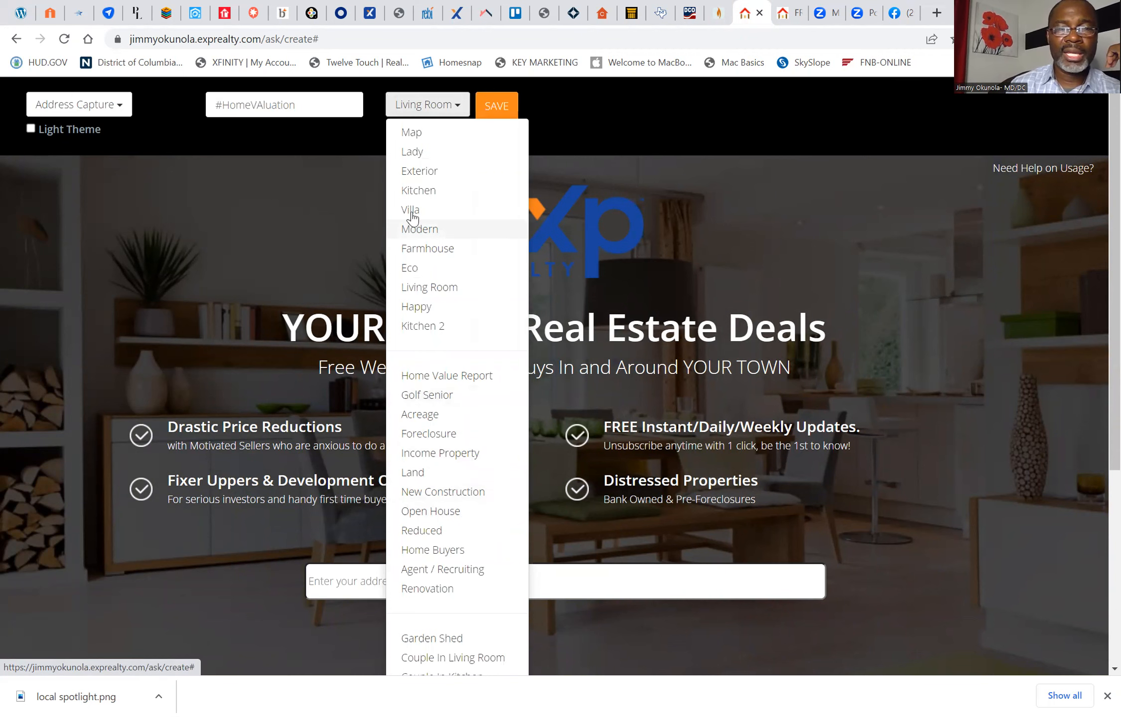
left_click(413, 230)
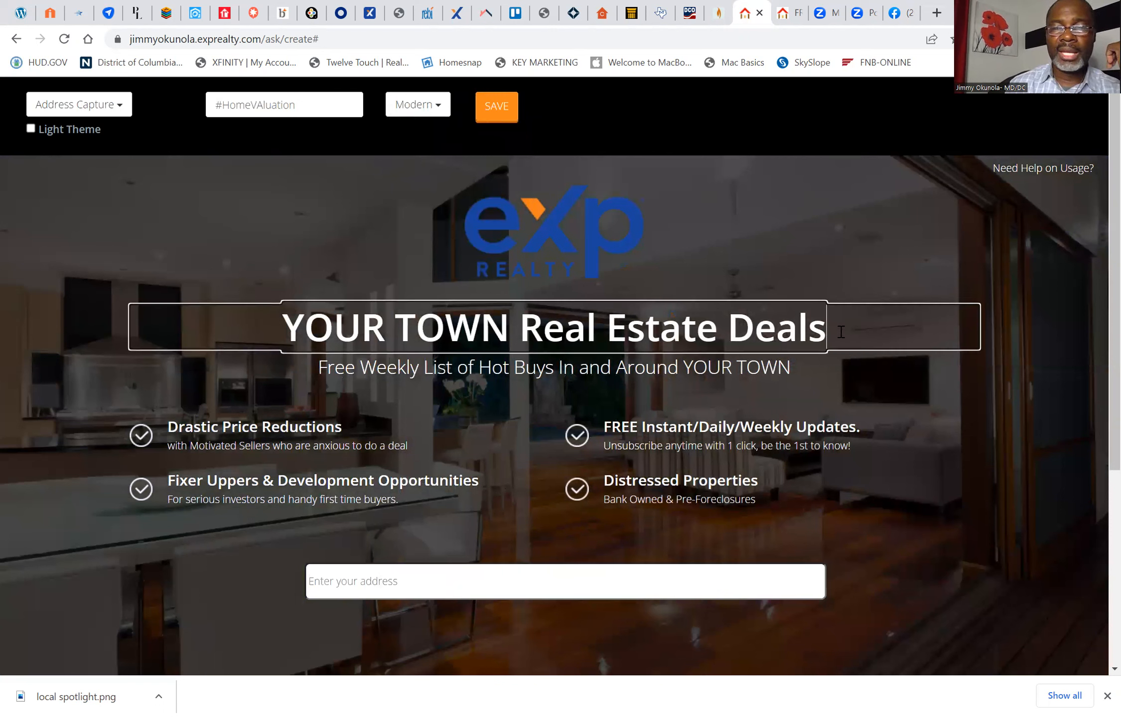
Step: Replace the headline "YOUR TOWN Real Estate Deals" with "Find My Home Value Instantly"
left_click(841, 332)
key("BackSpace")
key("BackSpace")
key("BackSpace")
key("BackSpace")
key("BackSpace")
key("BackSpace")
key("BackSpace")
key("BackSpace")
key("BackSpace")
key("BackSpace")
key("BackSpace")
key("BackSpace")
key("BackSpace")
key("BackSpace")
key("BackSpace")
key("BackSpace")
key("BackSpace")
key("BackSpace")
key("BackSpace")
key("BackSpace")
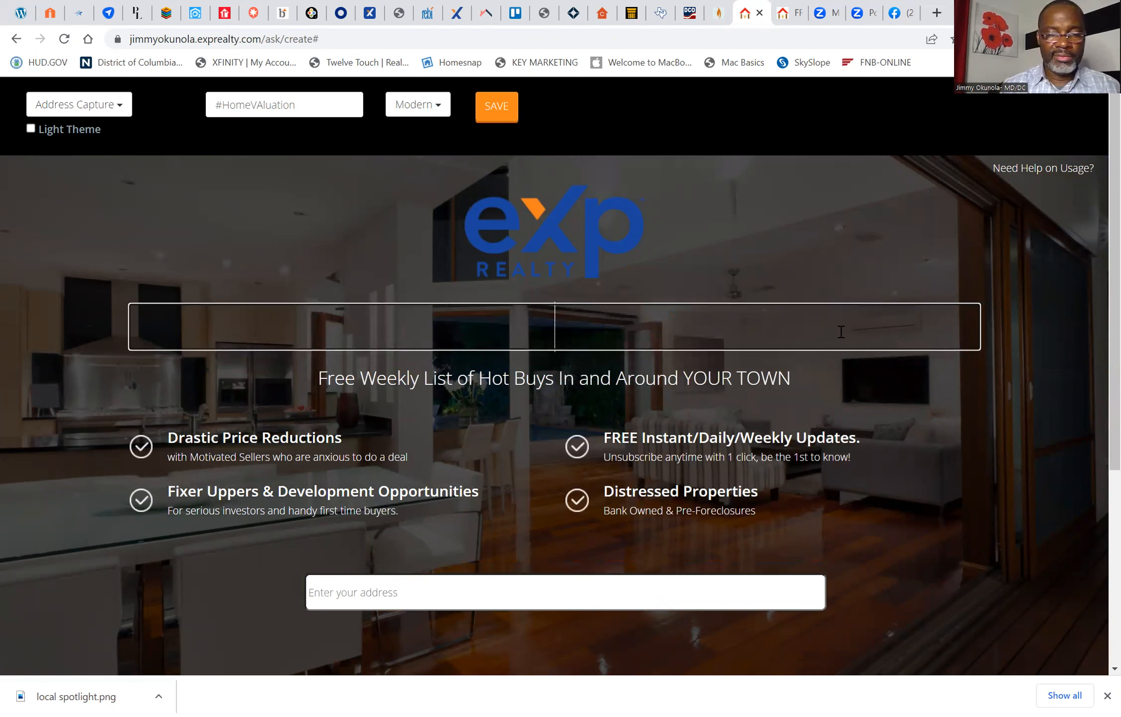
type("Find")
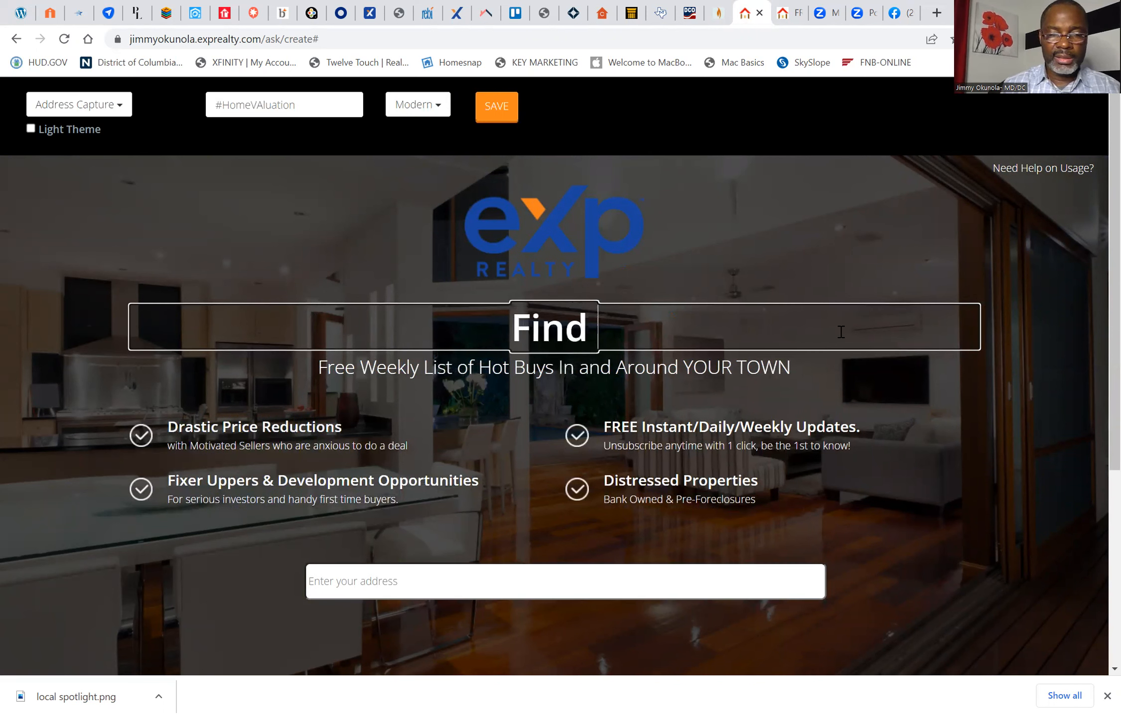
type(" My Ho")
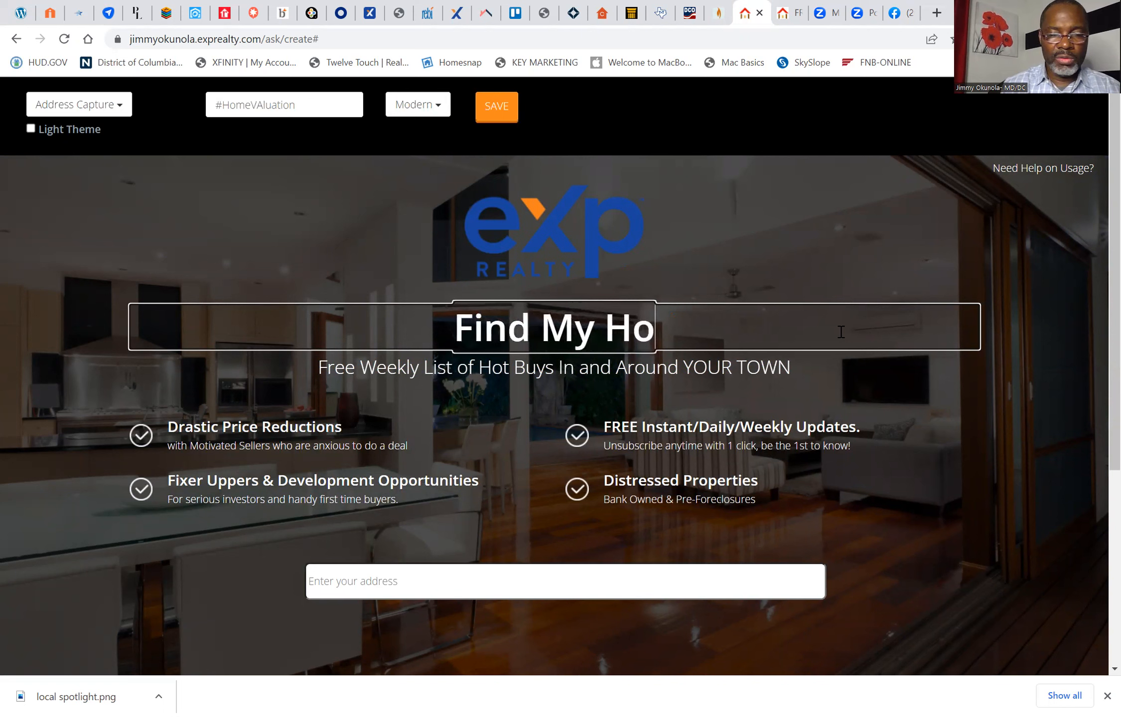
type("me Valu")
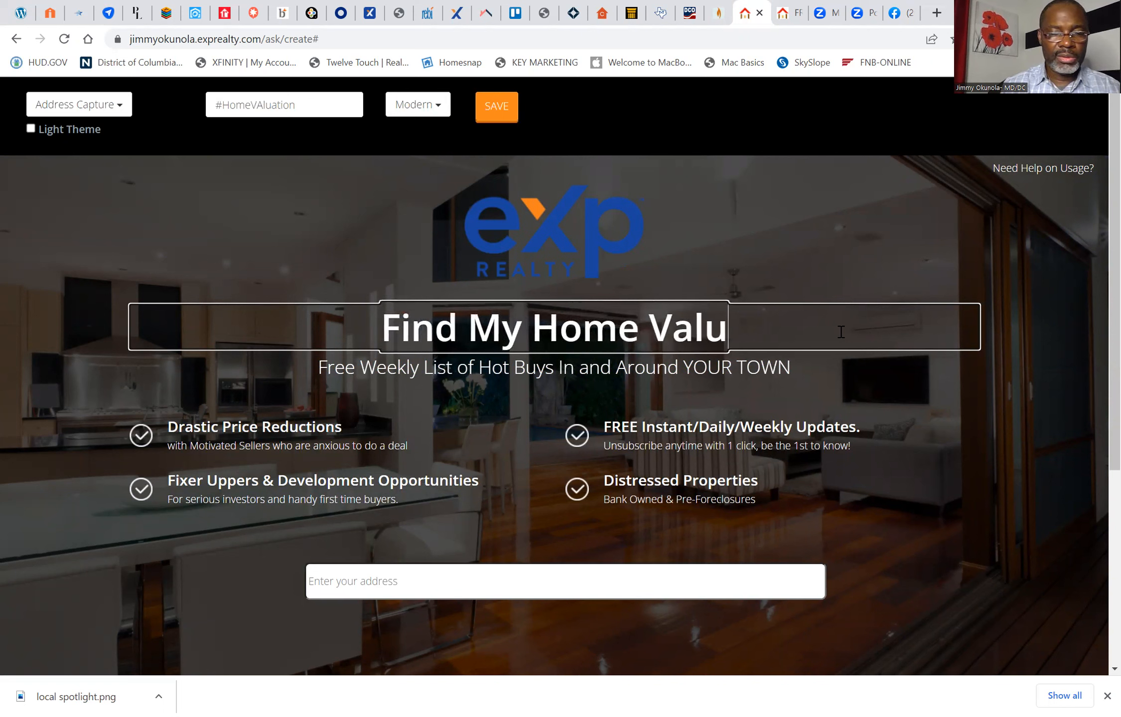
type("e Insta")
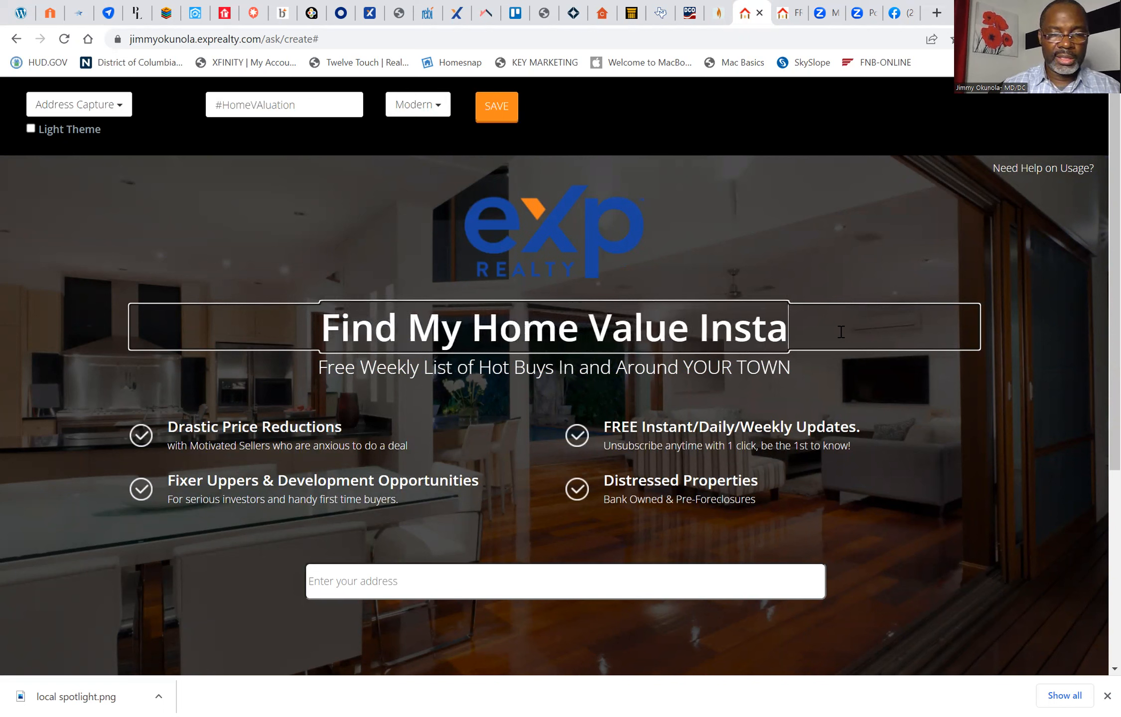
type("ntly")
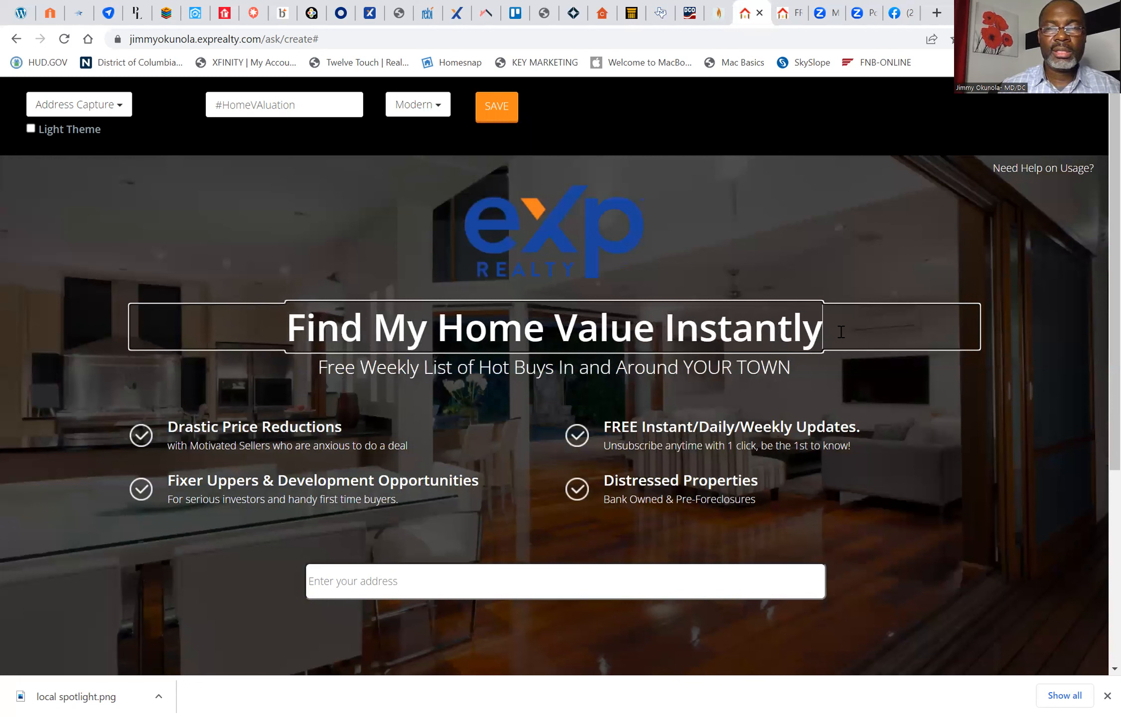
Step: Replace the subheadline below the main headline with "See what you can sell your home for"
left_click(792, 369)
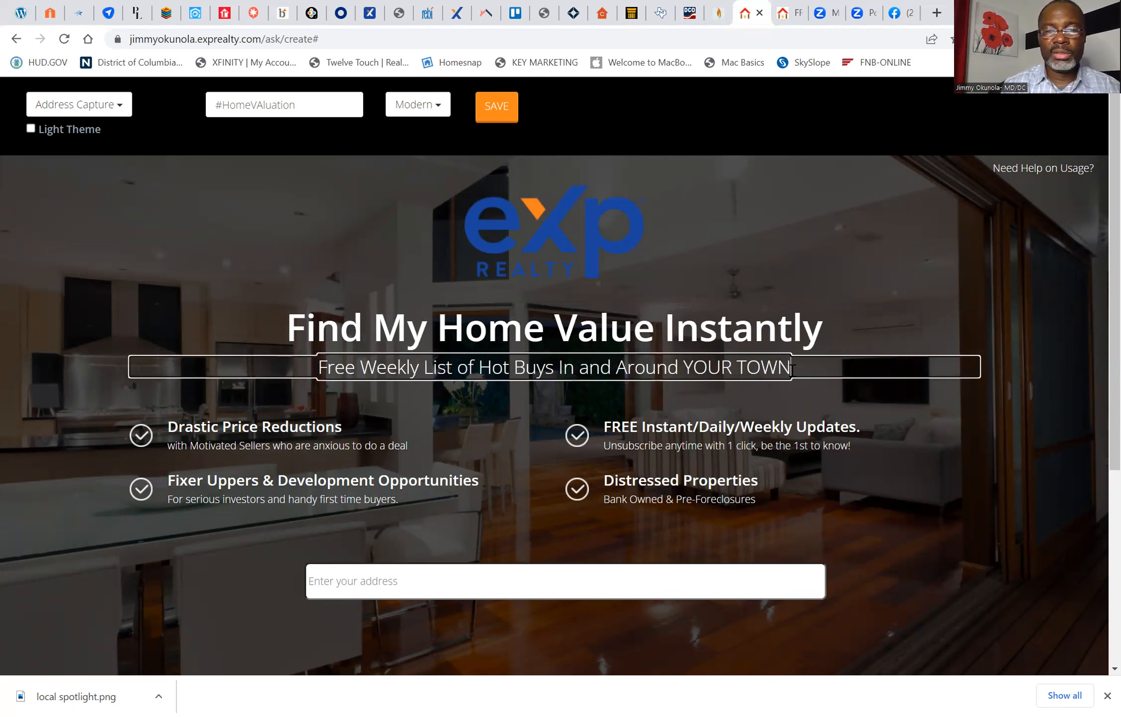
key("BackSpace")
key("BackSpace")
key("BackSpace")
key("BackSpace")
key("BackSpace")
key("BackSpace")
key("BackSpace")
key("BackSpace")
key("BackSpace")
key("BackSpace")
key("BackSpace")
key("BackSpace")
key("BackSpace")
key("BackSpace")
key("BackSpace")
key("BackSpace")
key("BackSpace")
key("BackSpace")
key("BackSpace")
key("BackSpace")
type("See")
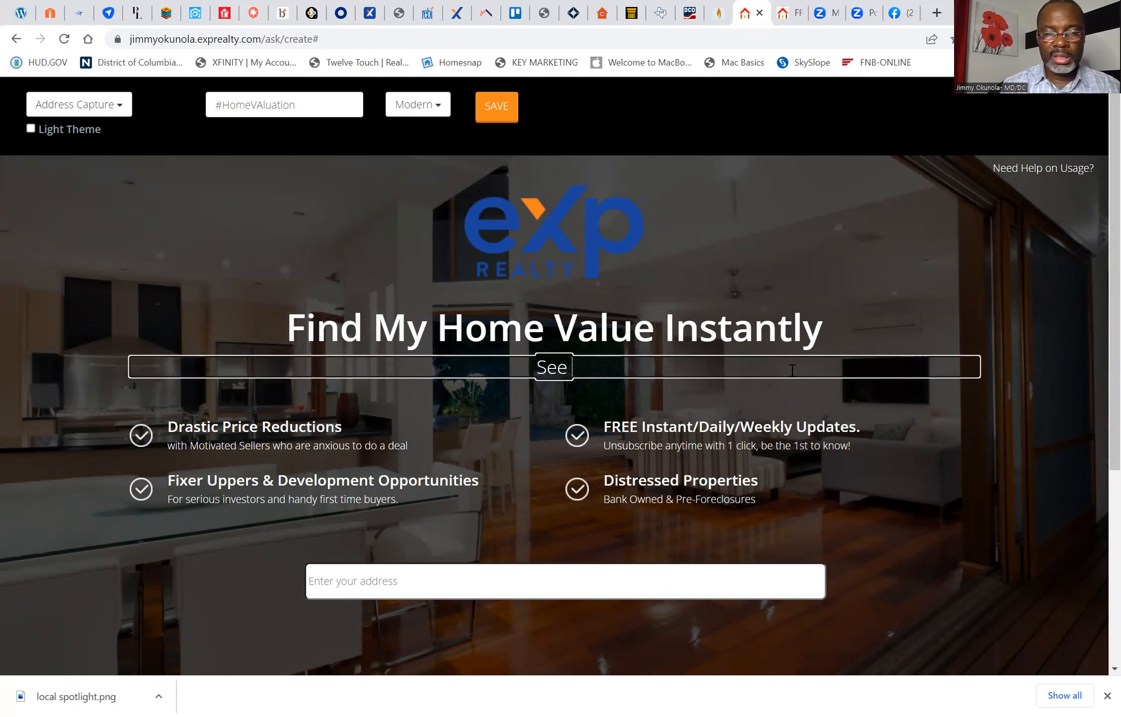
type(" Y")
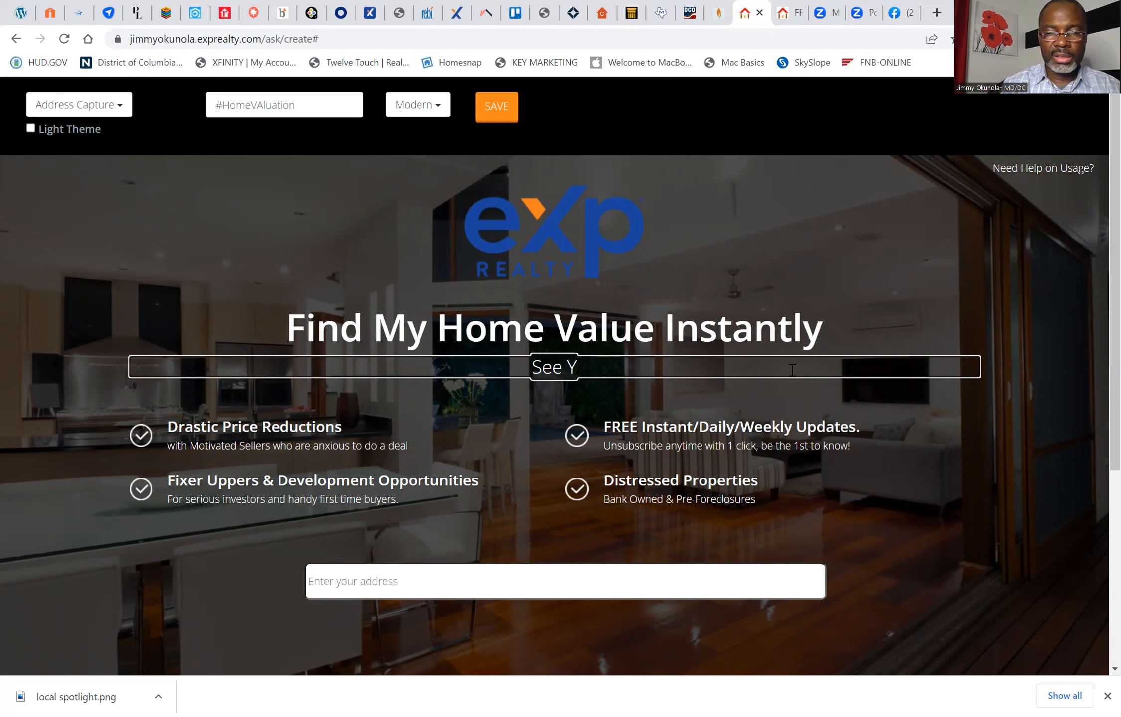
key("BackSpace")
type("w")
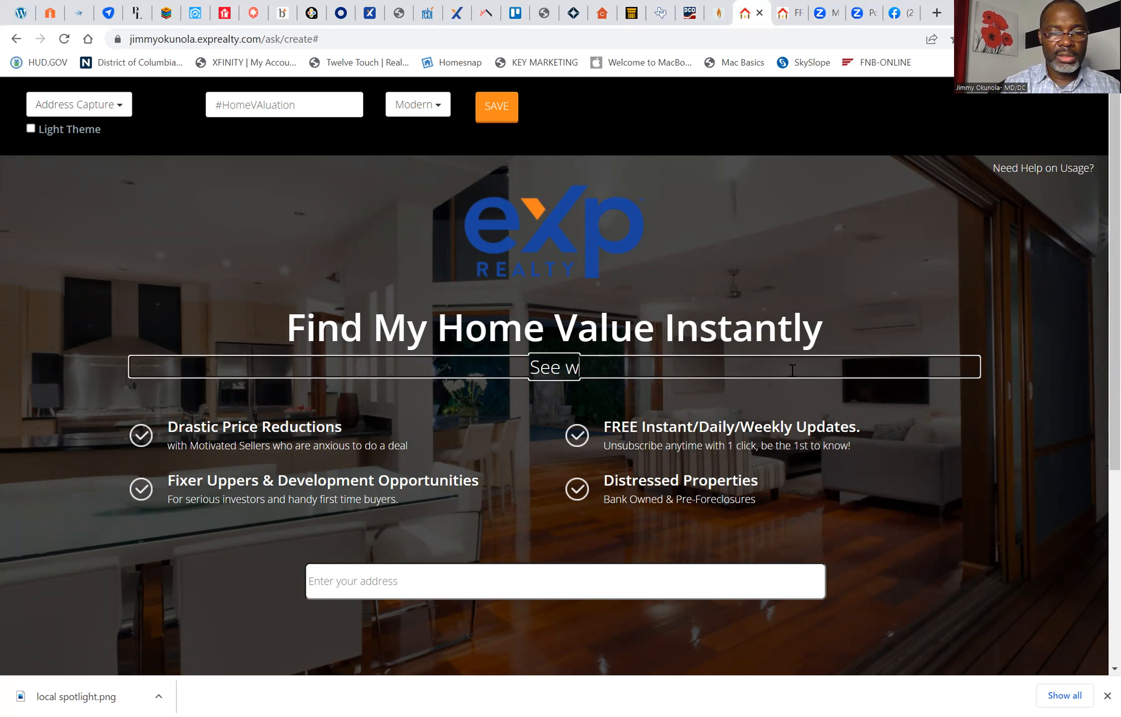
type("hat you ")
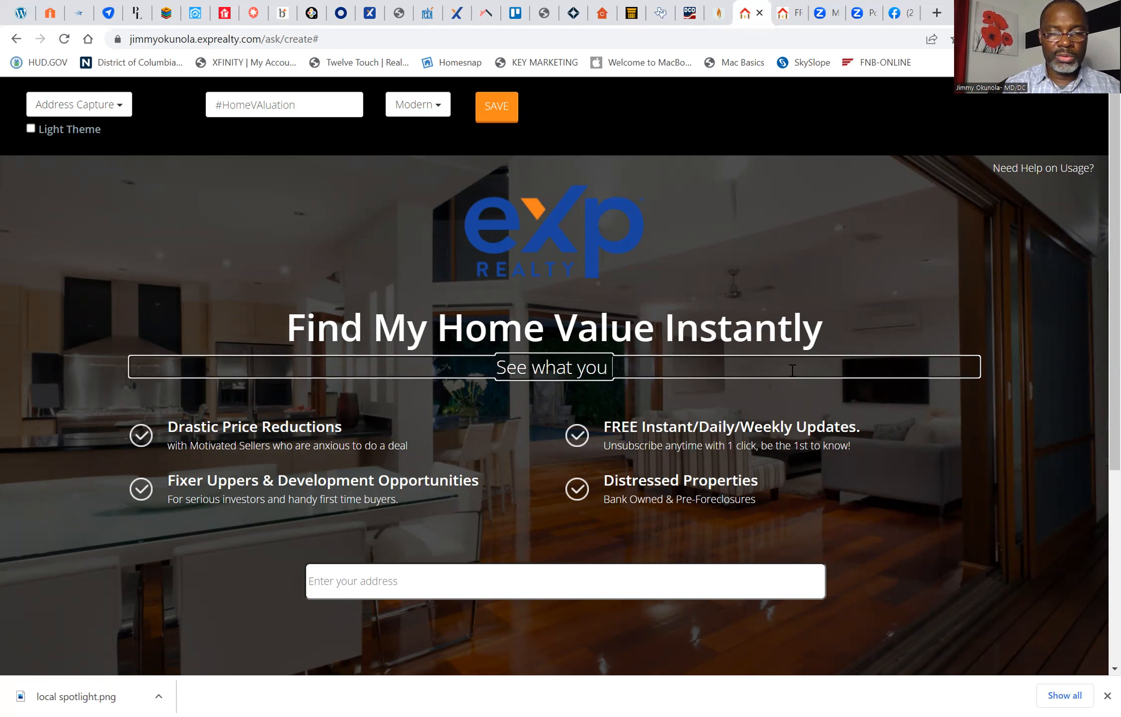
type("can s")
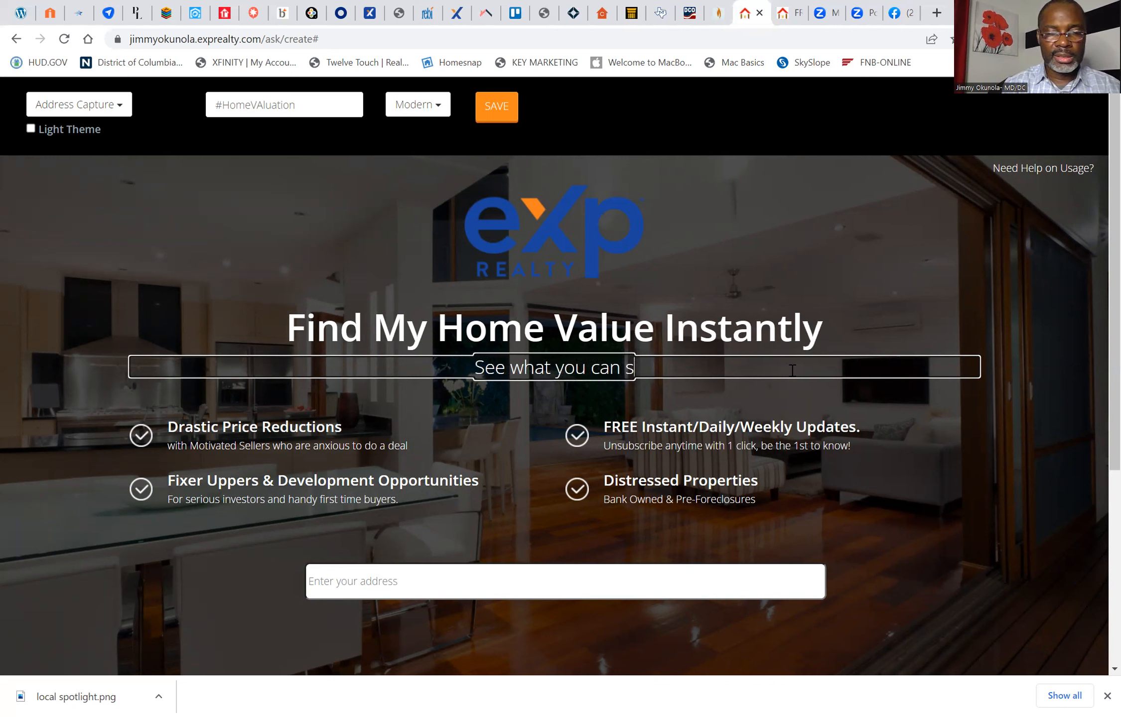
type("ell your hoem")
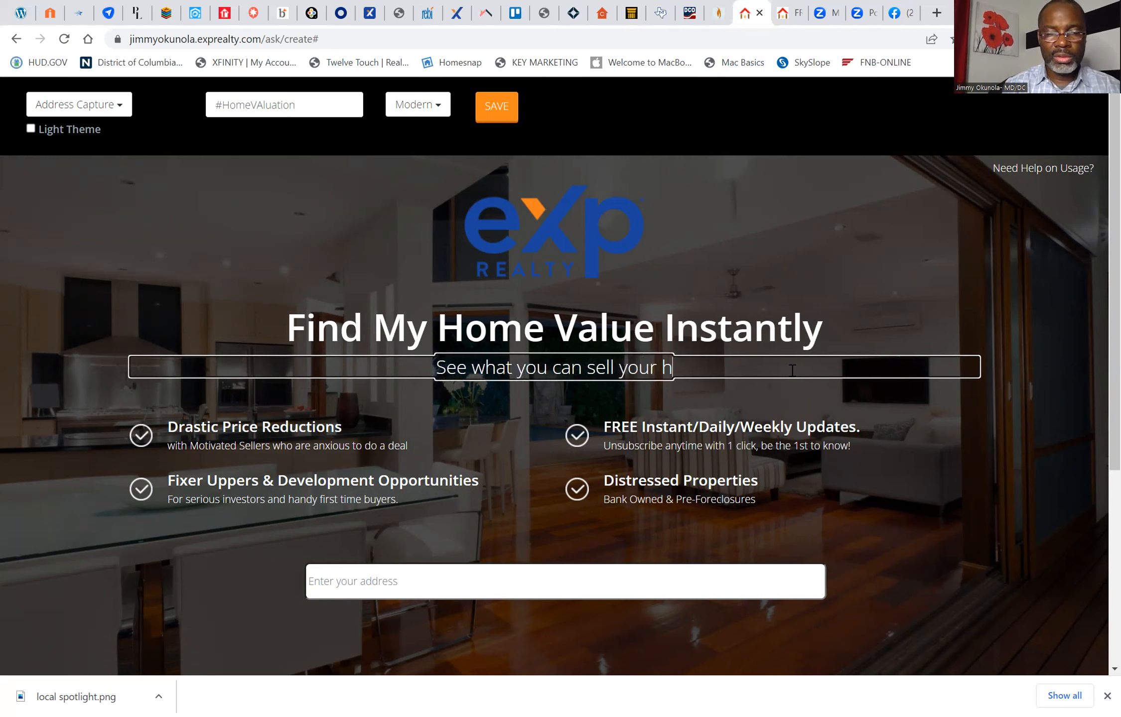
key("BackSpace")
key("BackSpace")
type("me for")
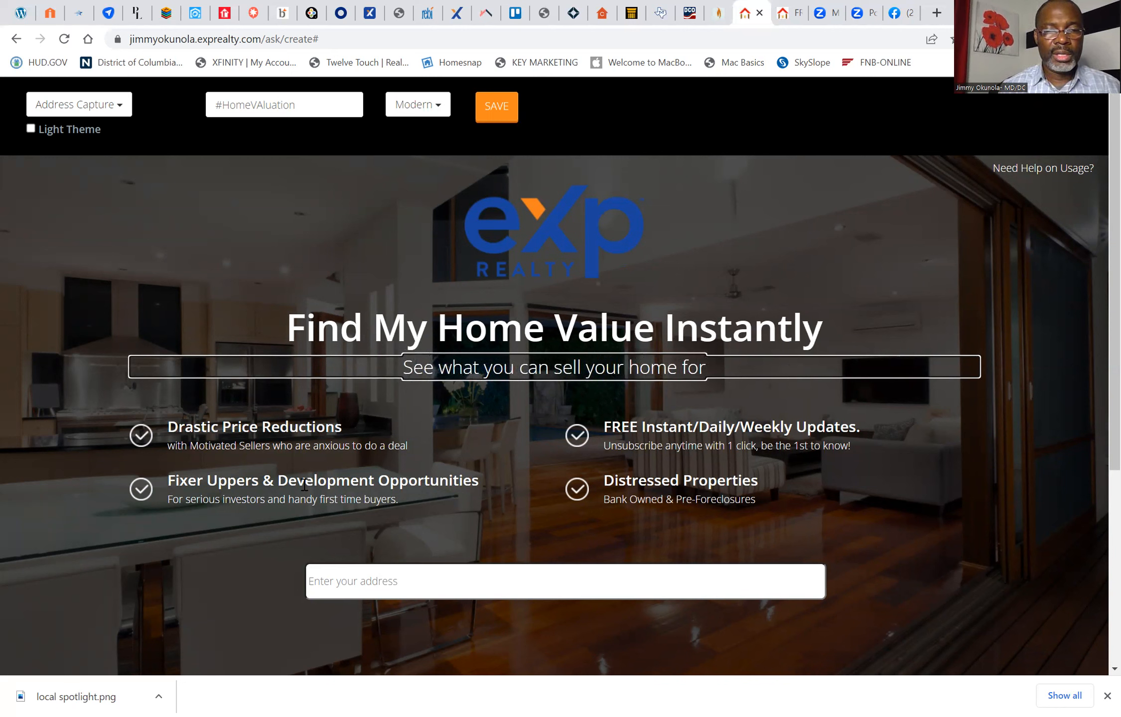
Step: Remove the "Distressed Properties" and "Fixer Uppers & Development Opportunities" bullets and retitle "Drastic Price Reductions" as "So what is My home Worth?"
left_click(682, 490)
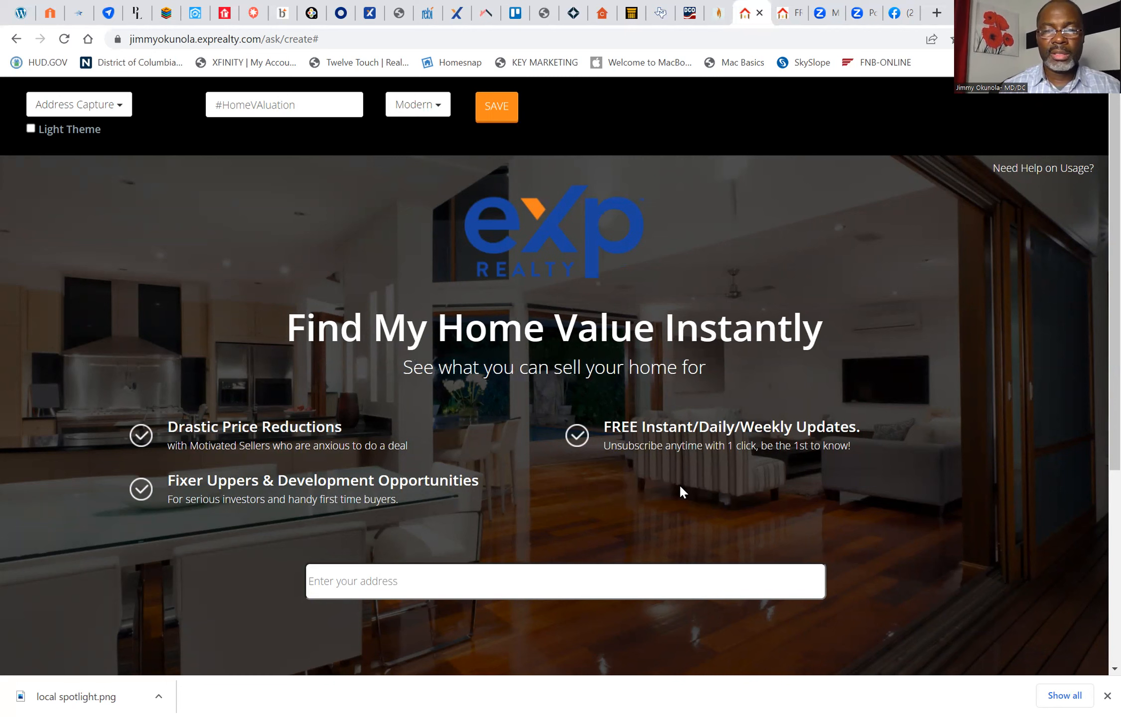
left_click(264, 490)
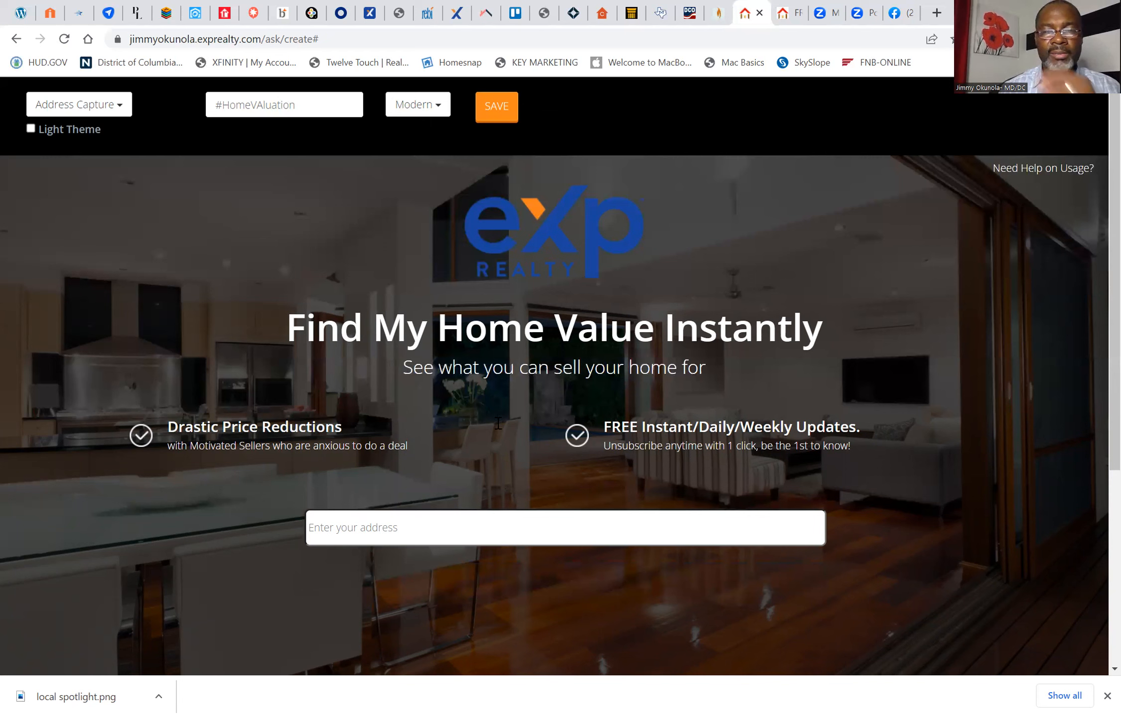
left_click(337, 427)
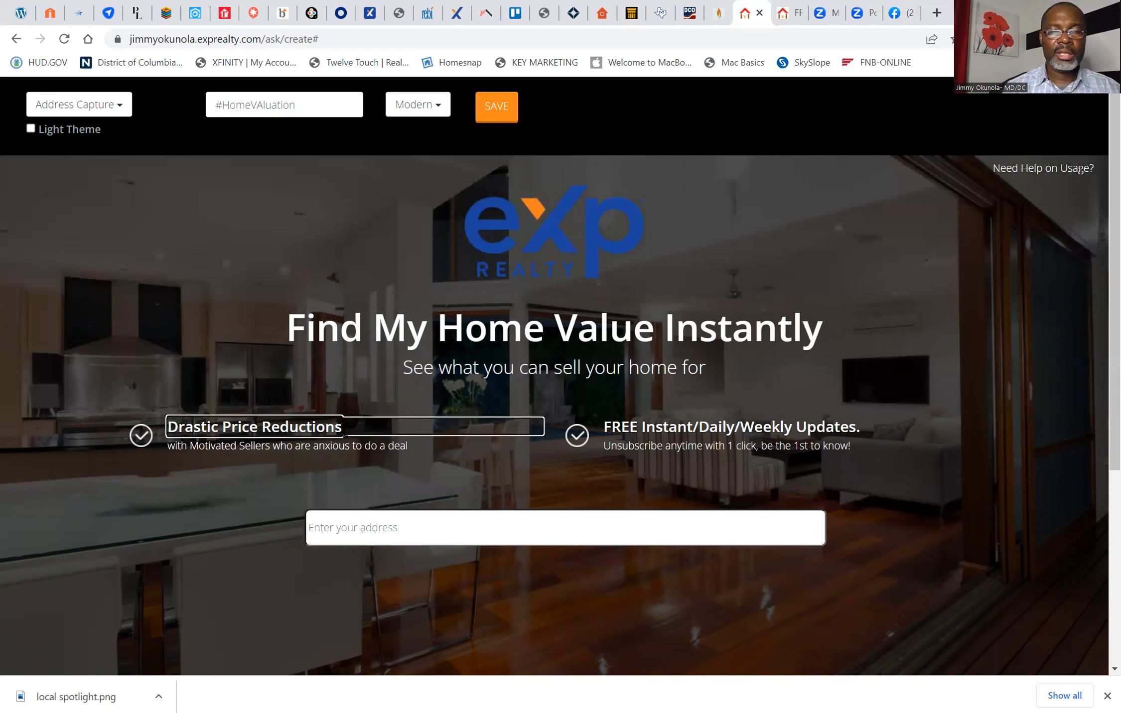
key("BackSpace")
key("BackSpace")
key("BackSpace")
key("BackSpace")
key("BackSpace")
key("BackSpace")
key("BackSpace")
key("BackSpace")
key("BackSpace")
key("BackSpace")
key("BackSpace")
key("BackSpace")
key("BackSpace")
key("BackSpace")
key("BackSpace")
key("BackSpace")
key("BackSpace")
key("BackSpace")
key("BackSpace")
key("BackSpace")
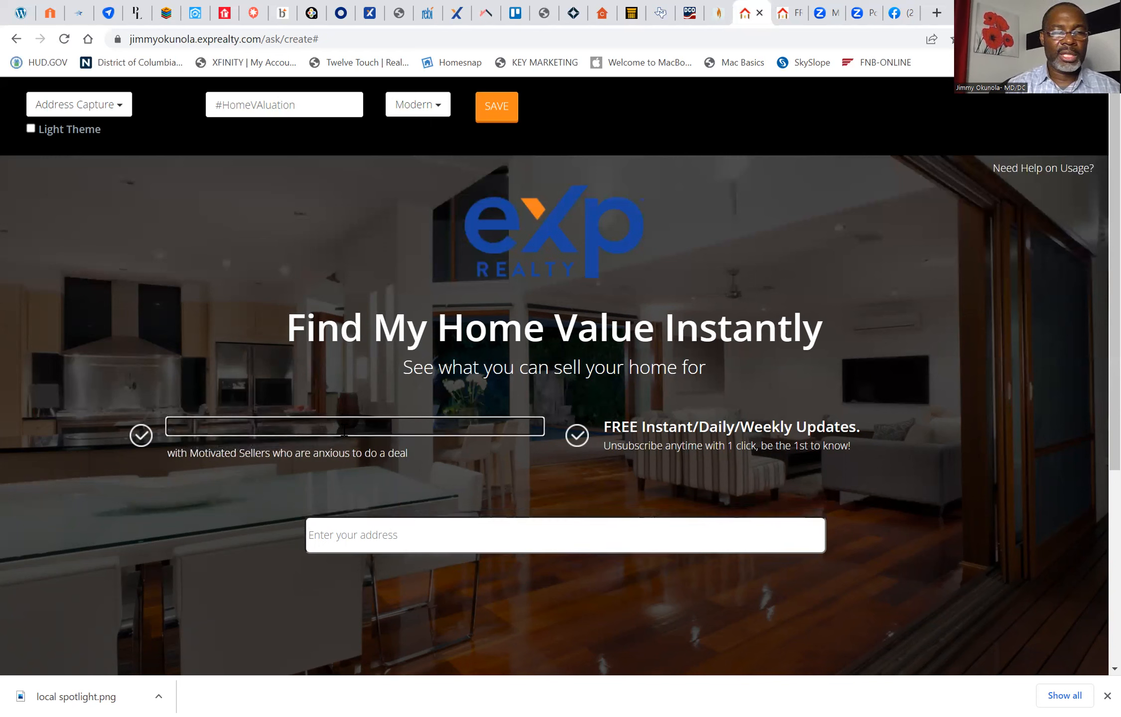
type("So")
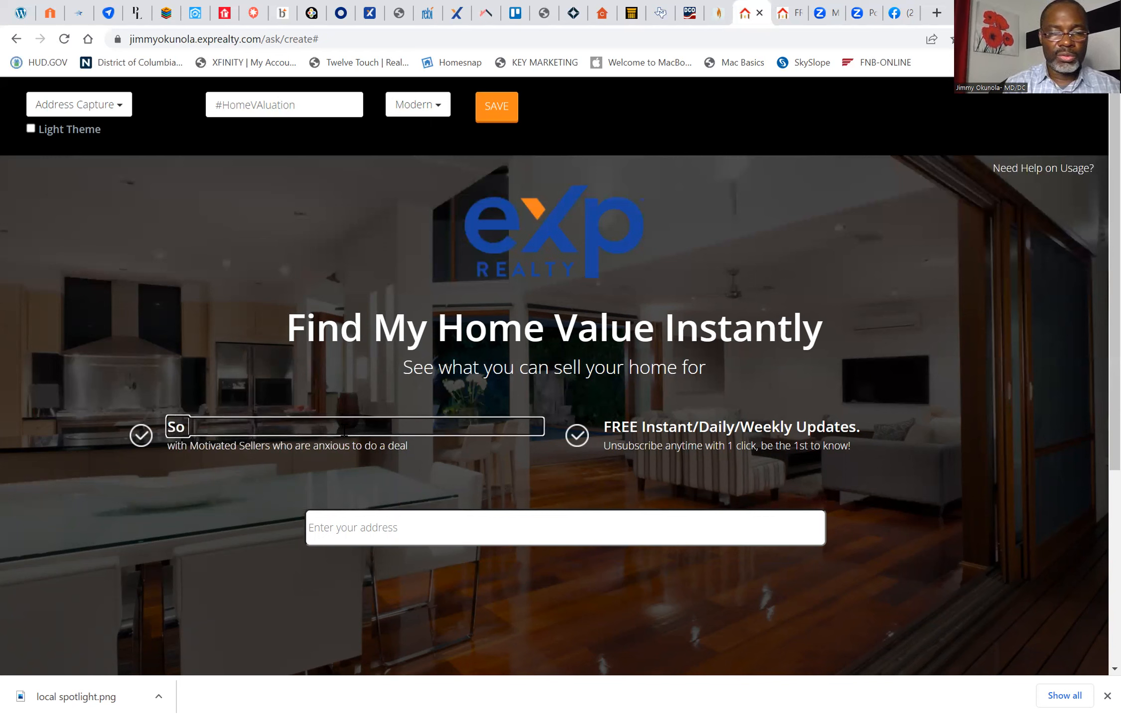
type(" what is")
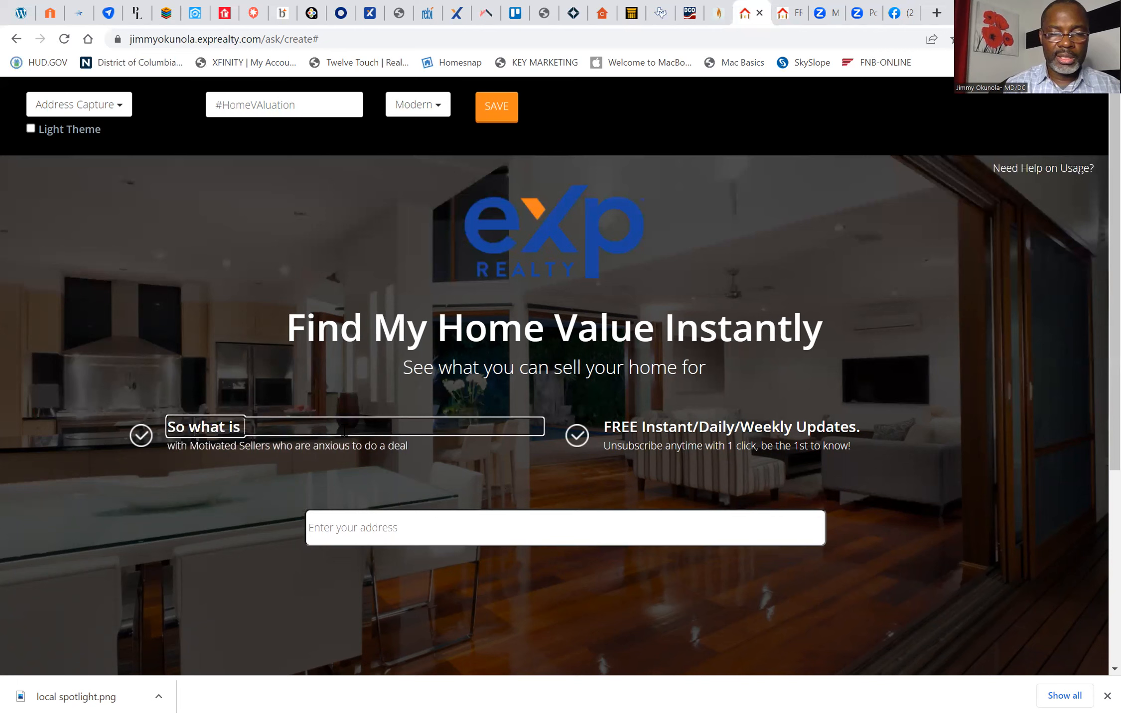
type(" My")
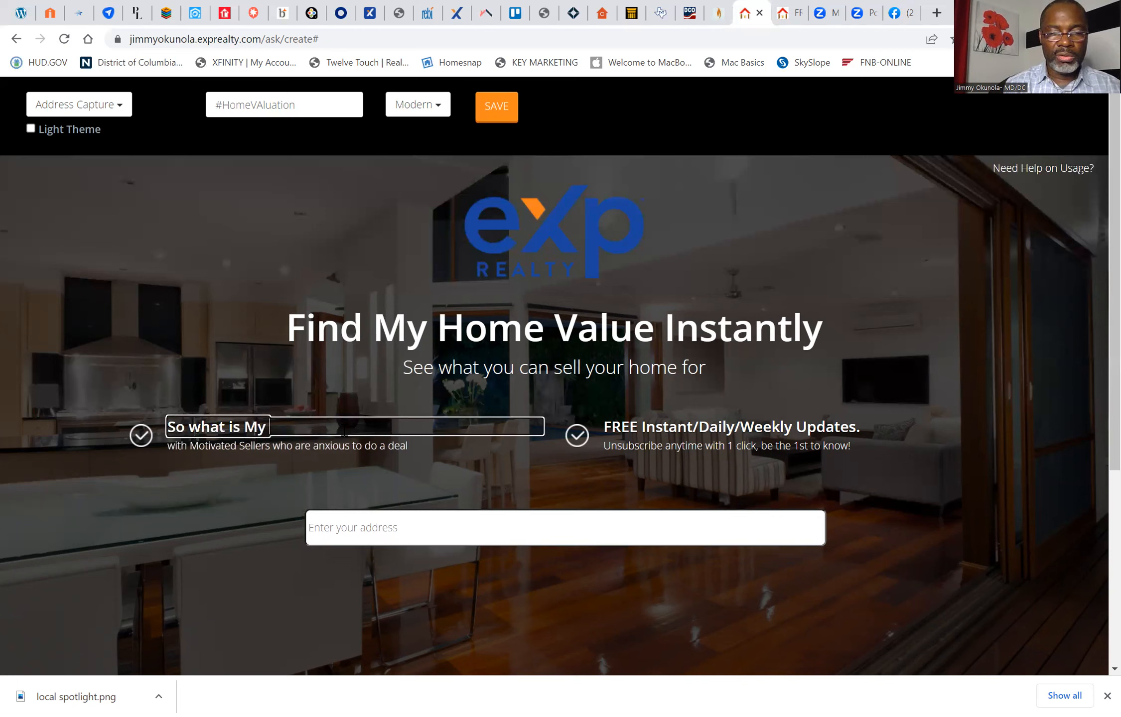
type(" home Wor")
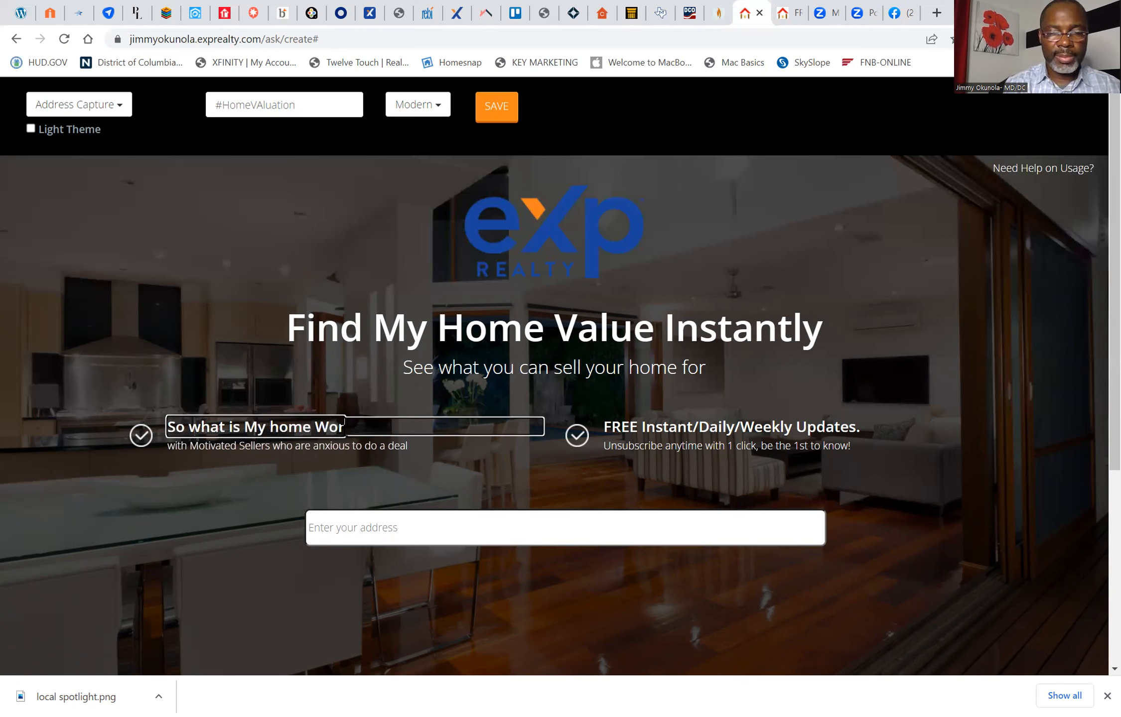
type("th")
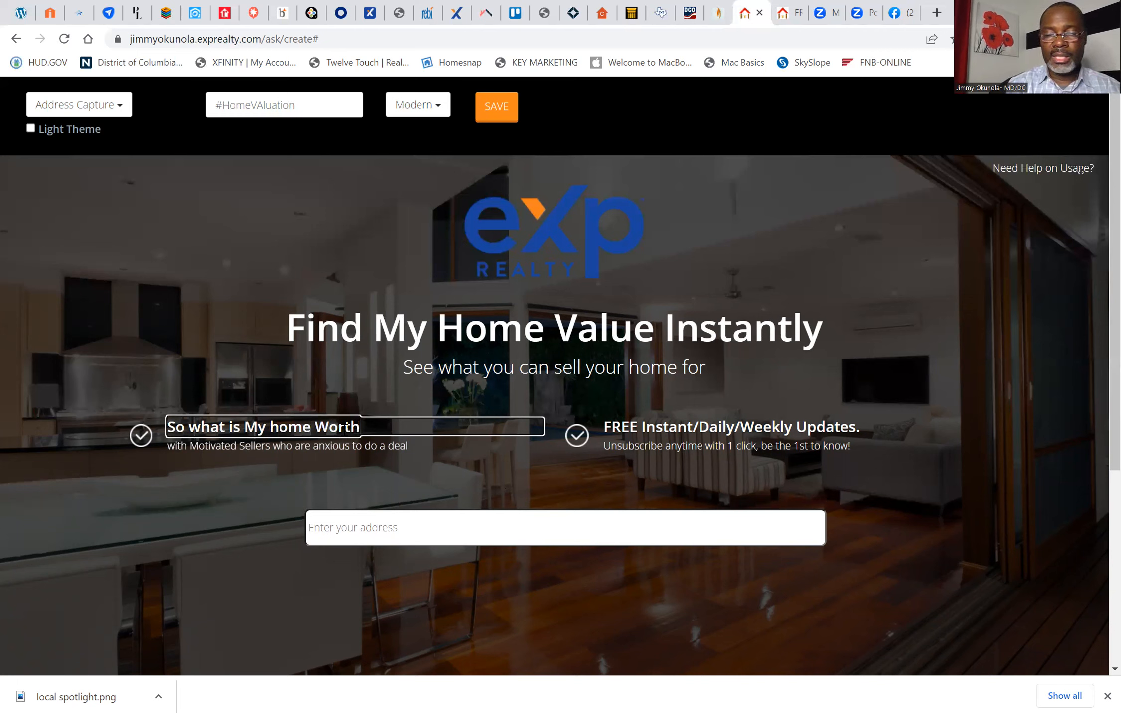
type("?")
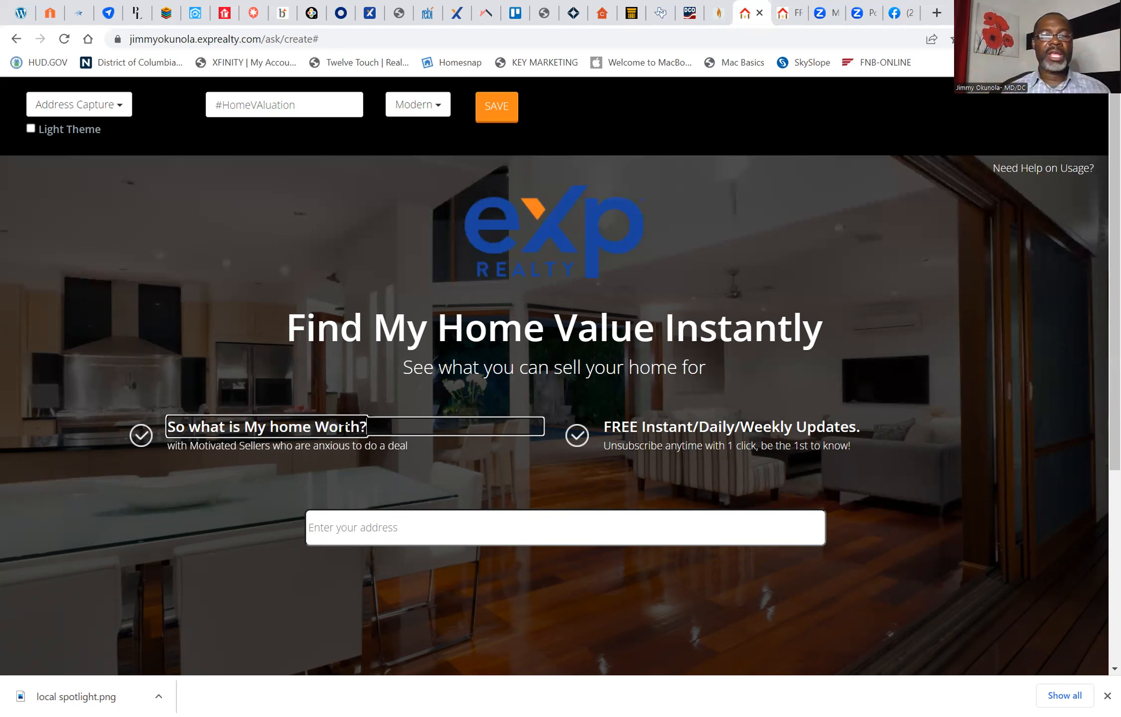
Step: Change "Sellers" to "Buyers" in the text below "So what is My home Worth?" so it reads "with Motivated Buyers who are anxious to do a deal"
left_click(411, 448)
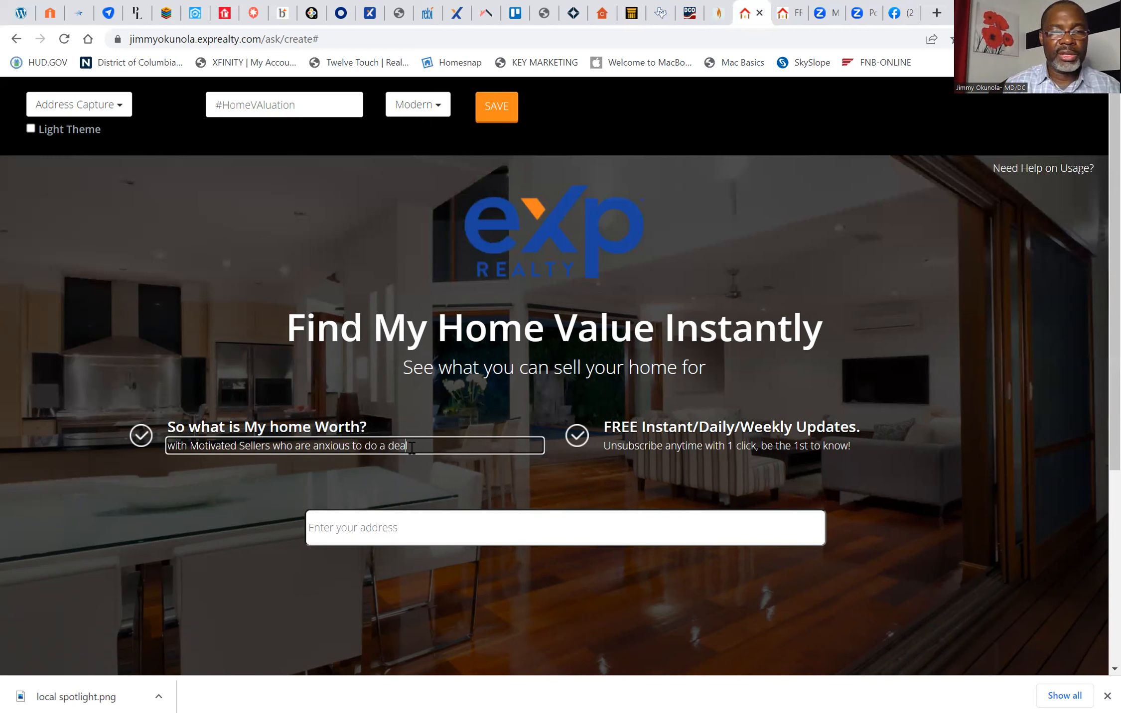
key("Left")
key("Left")
key("Left")
key("Left")
key("Left")
key("Left")
key("Left")
key("Left")
key("Left")
key("Left")
key("Left")
key("Left")
key("Left")
key("Left")
key("Left")
key("Left")
key("Left")
key("Left")
key("Left")
key("BackSpace")
key("BackSpace")
key("BackSpace")
key("BackSpace")
key("BackSpace")
key("BackSpace")
key("BackSpace")
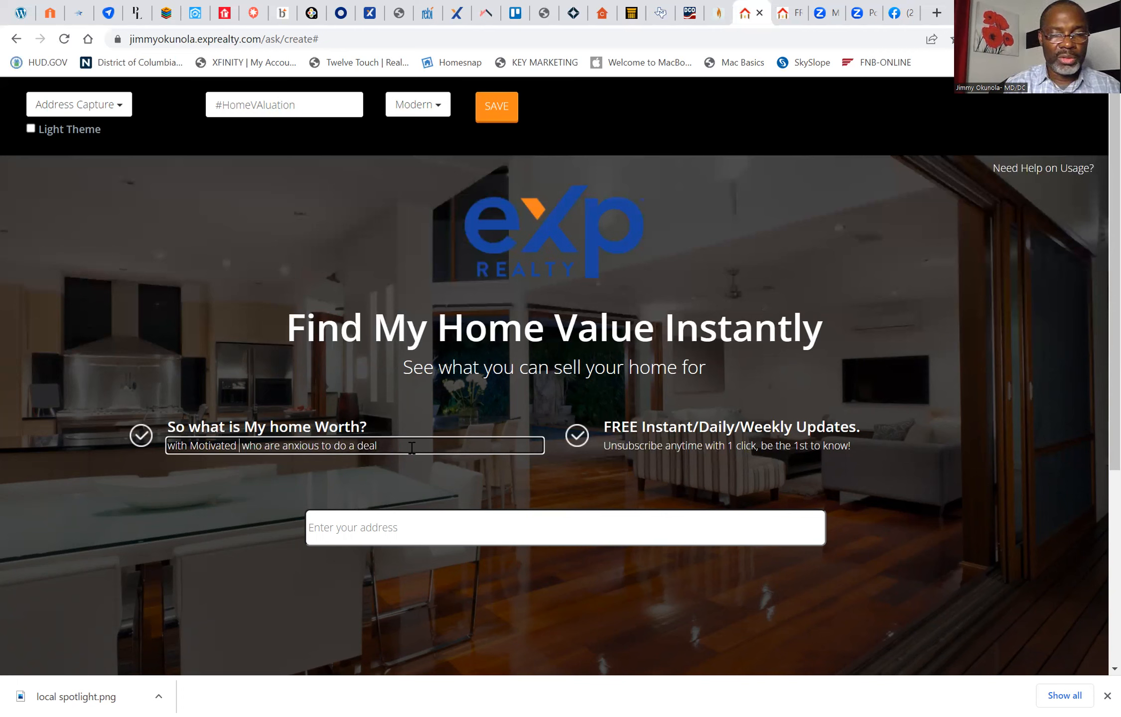
type("Buyers")
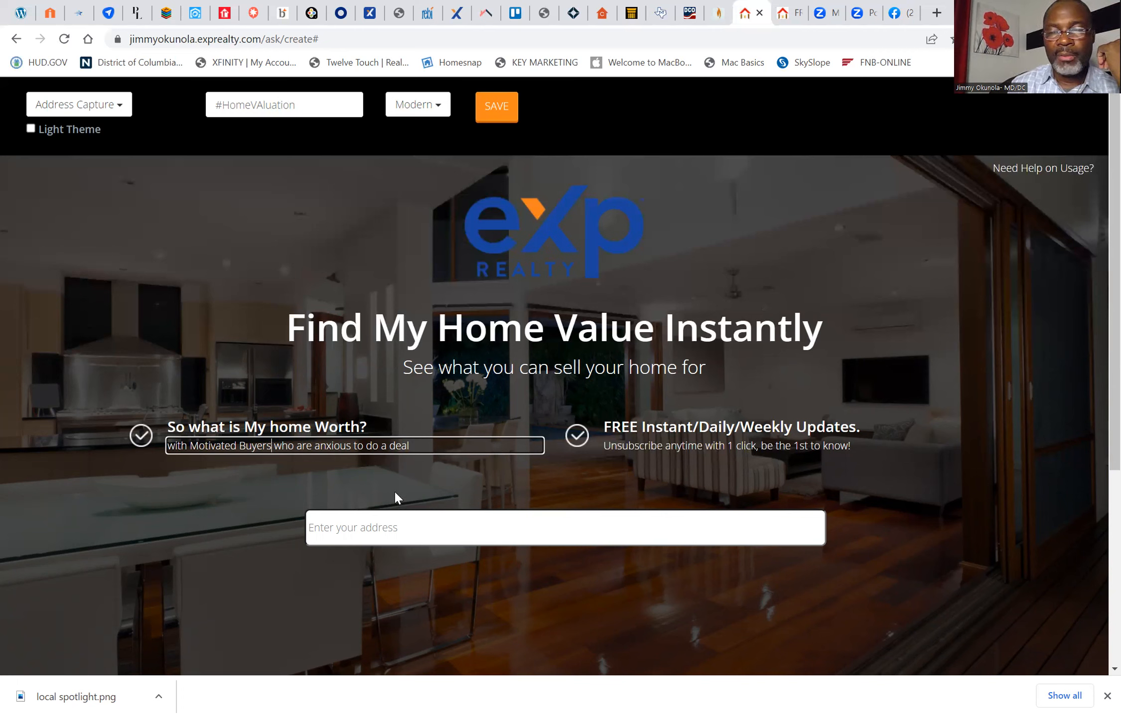
left_click(677, 531)
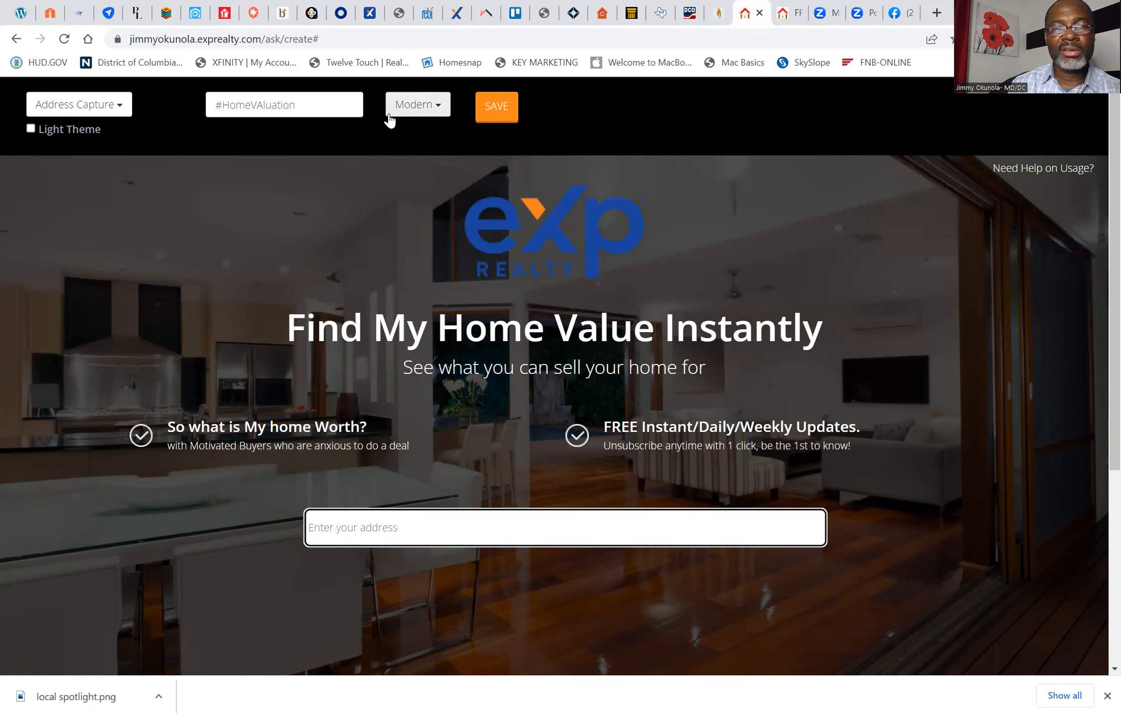
Step: Save the finished landing page, accept the no-further-editing warning, and reveal the social sharing options on the published page
left_click(487, 106)
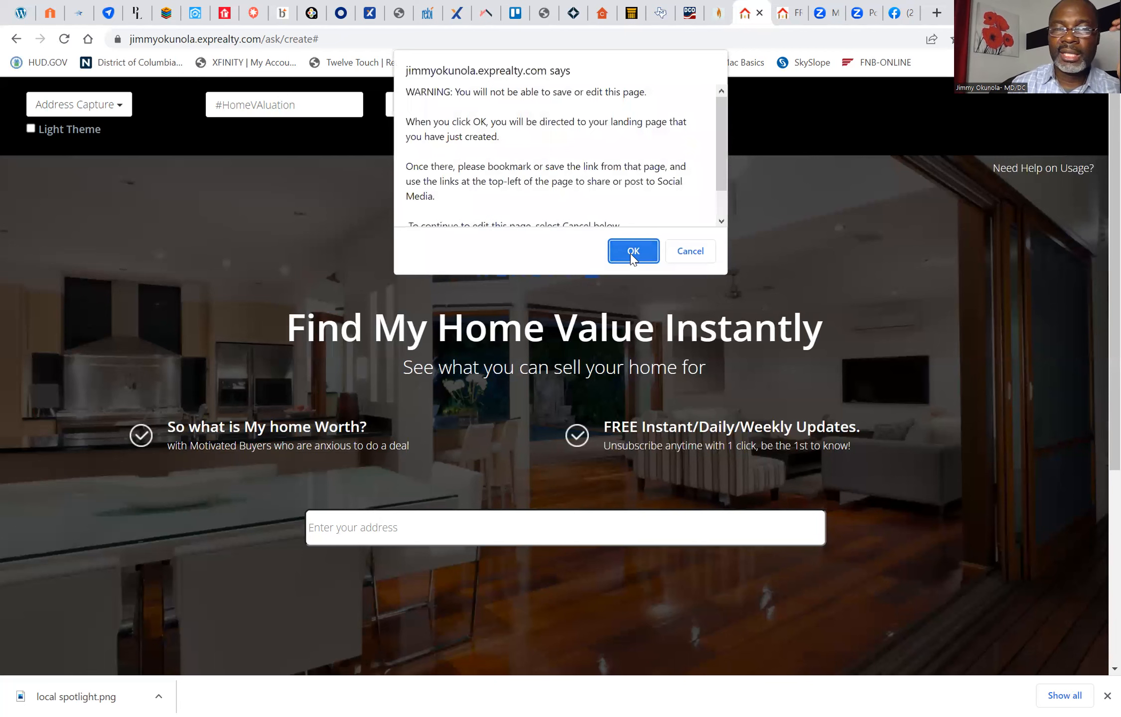
left_click(632, 254)
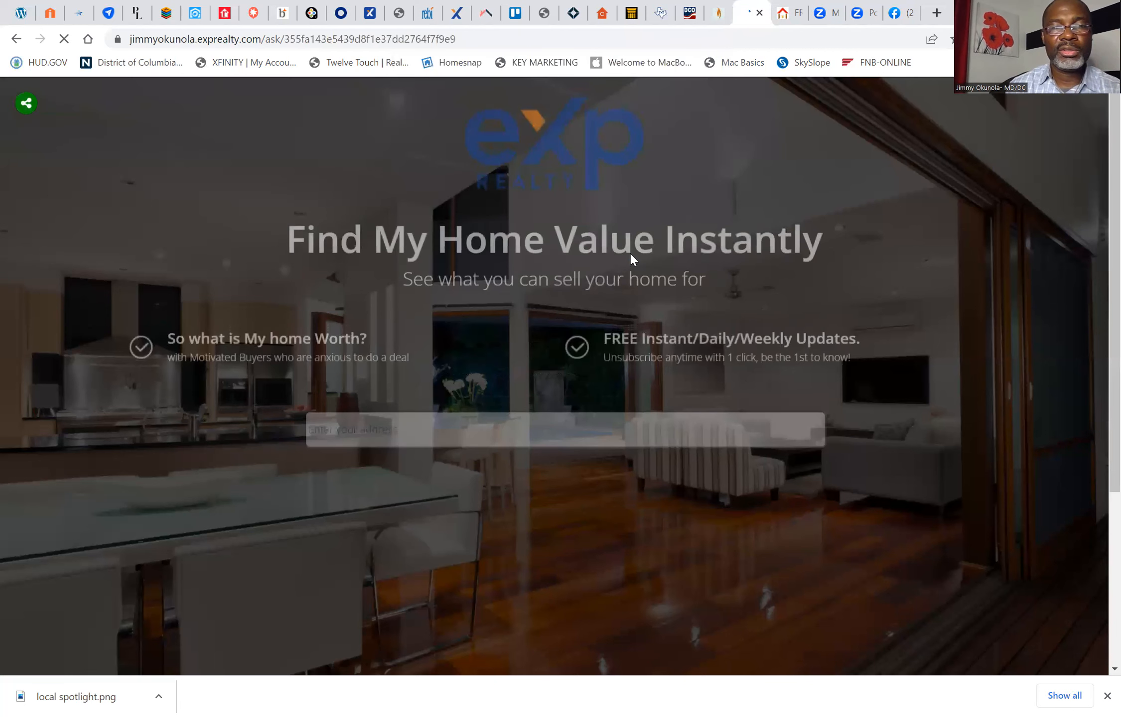
left_click(26, 103)
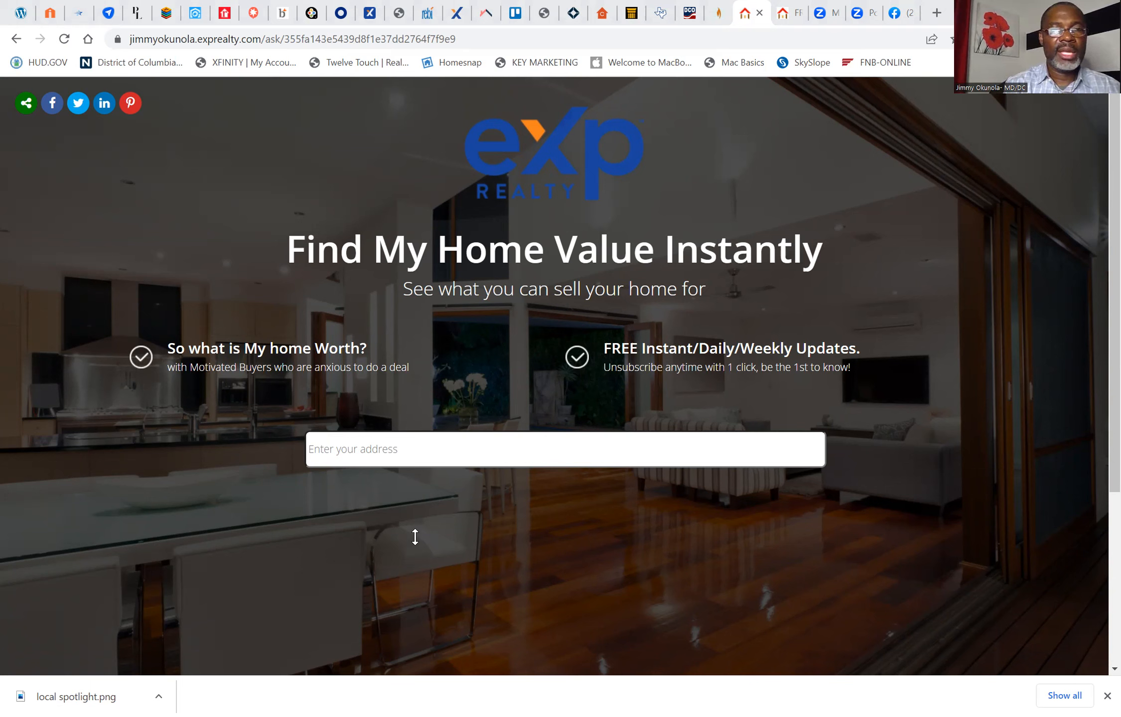
Step: Switch to Yapstack and copy the hashtag block from the "Here's a throwback to the 1950's" post
left_click(166, 14)
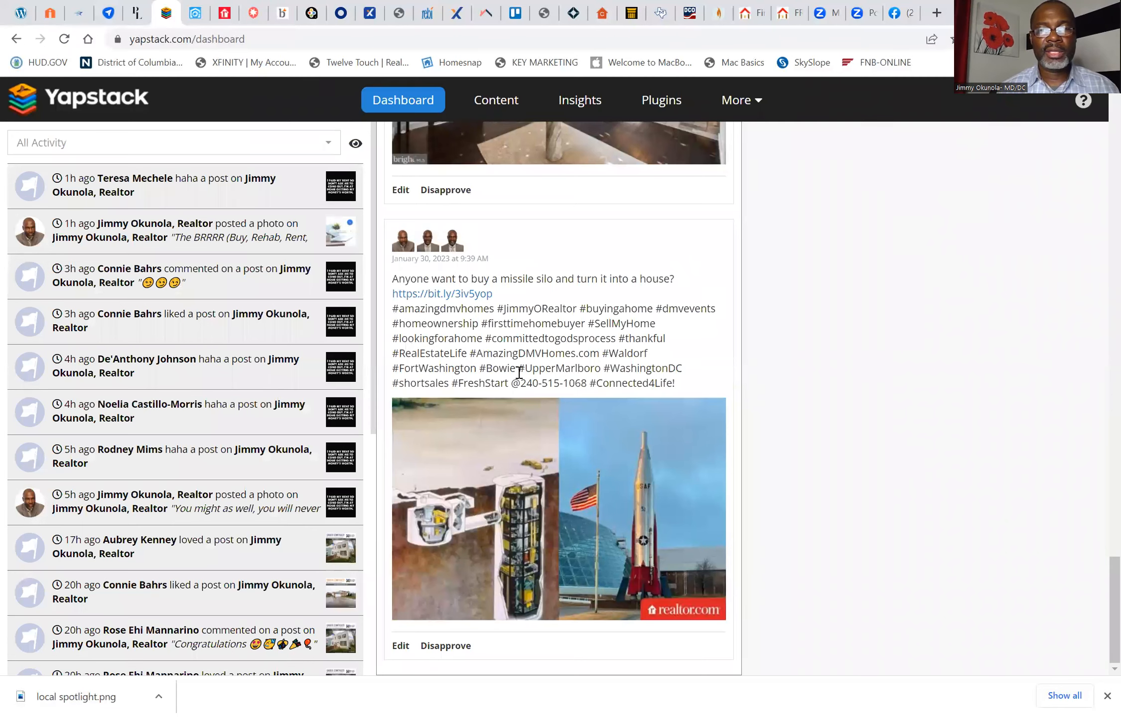
scroll(519, 373, "up", 15)
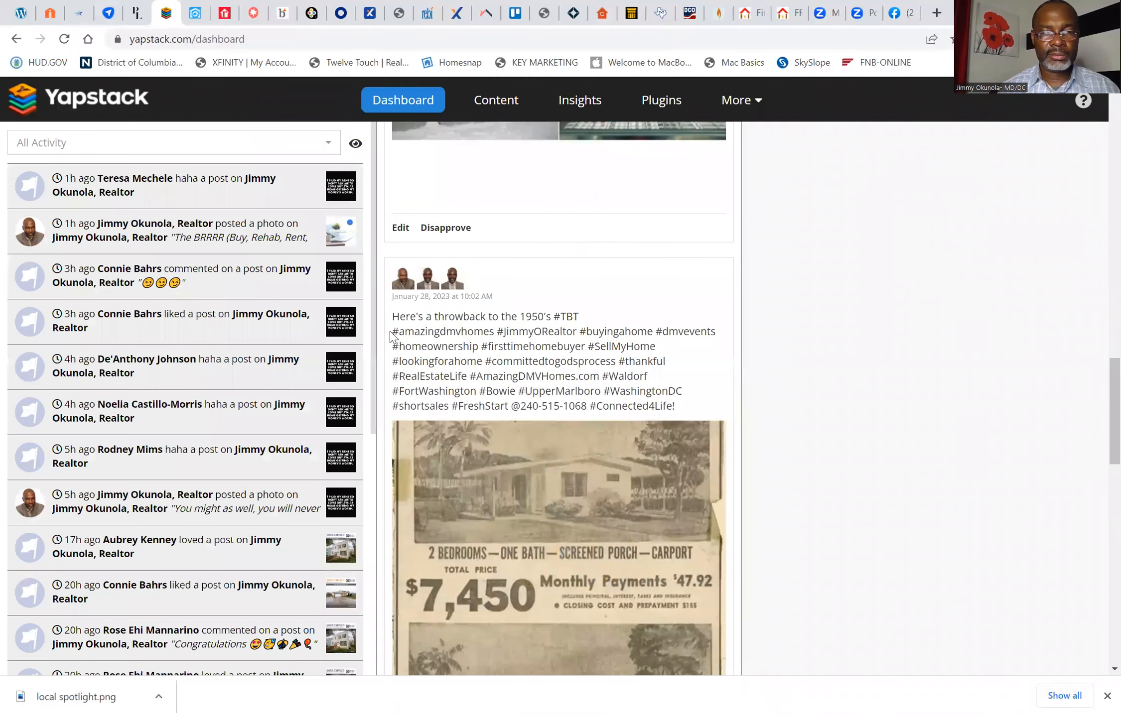
left_click_drag(396, 332, 686, 406)
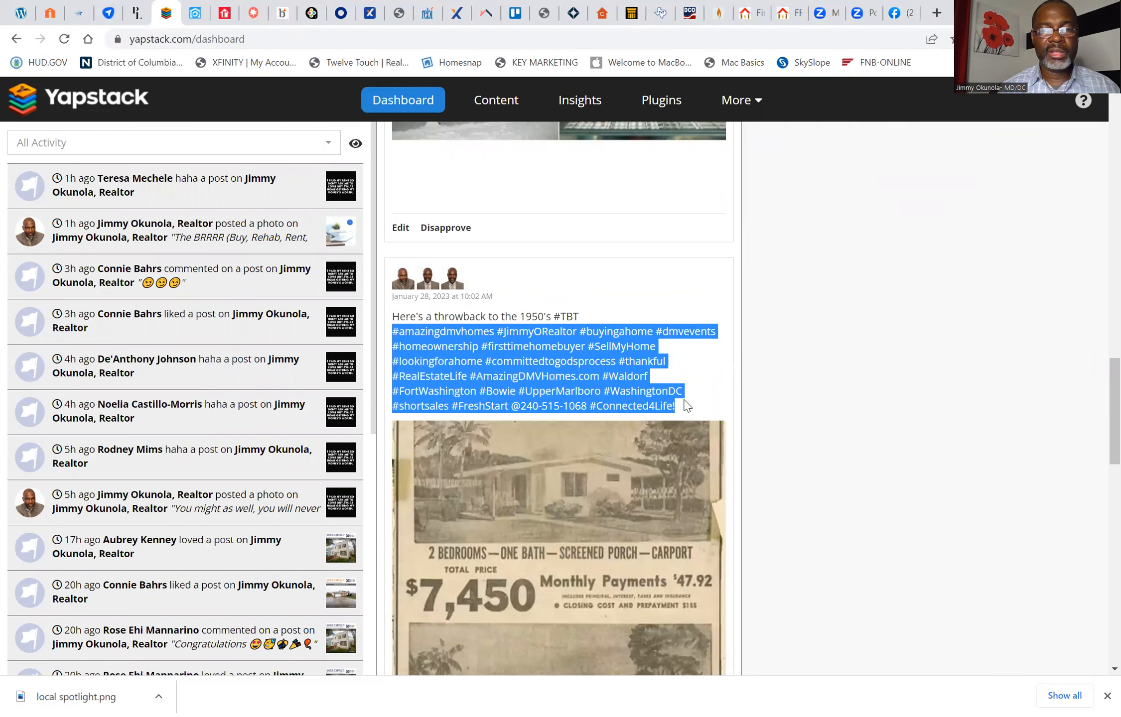
right_click(520, 372)
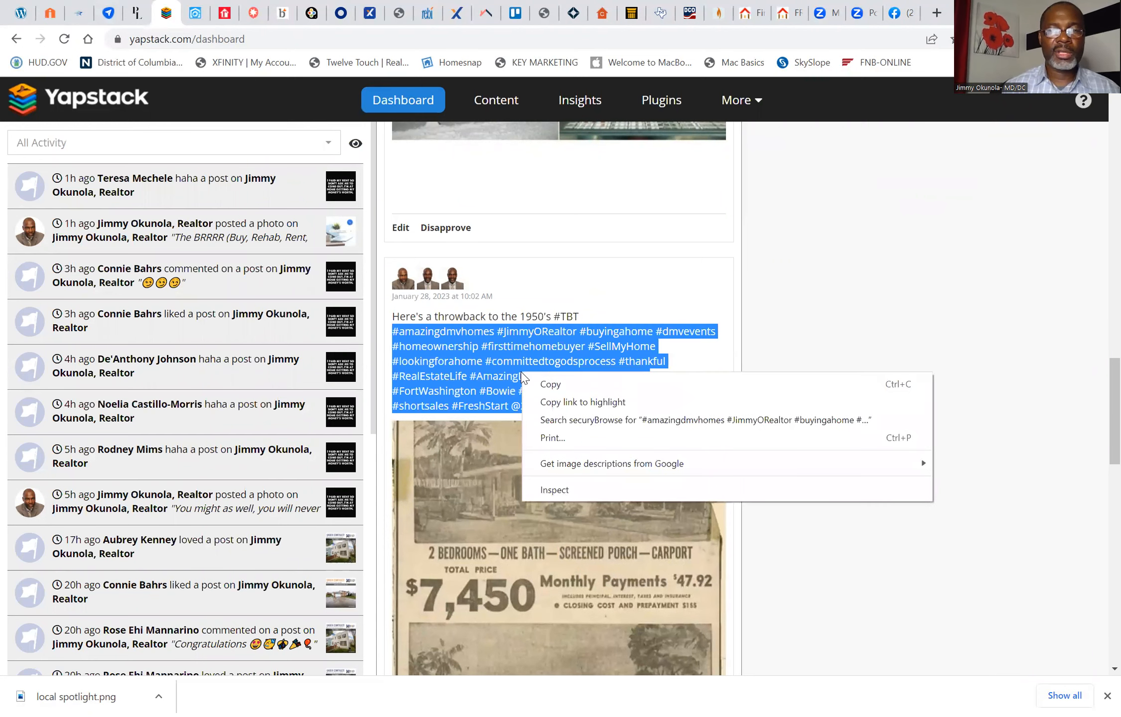
left_click(551, 384)
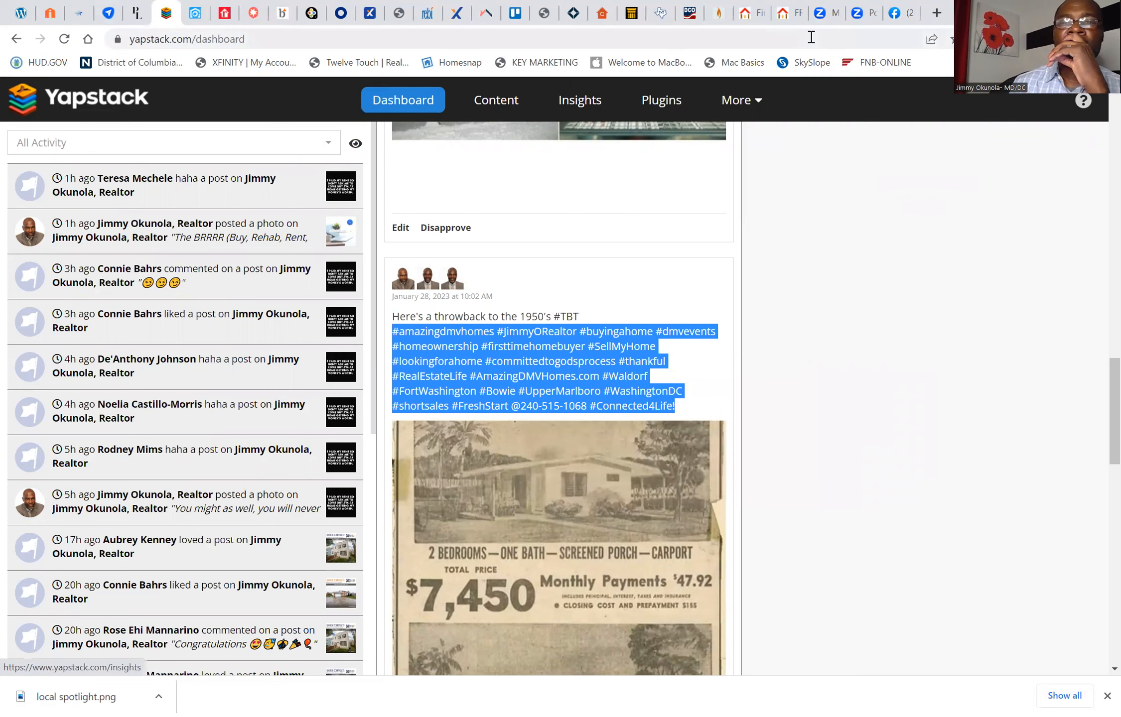
Step: Return to the landing page, share it on LinkedIn with a home-worth caption and the copied hashtags, and open the published post
left_click(787, 12)
left_click(748, 14)
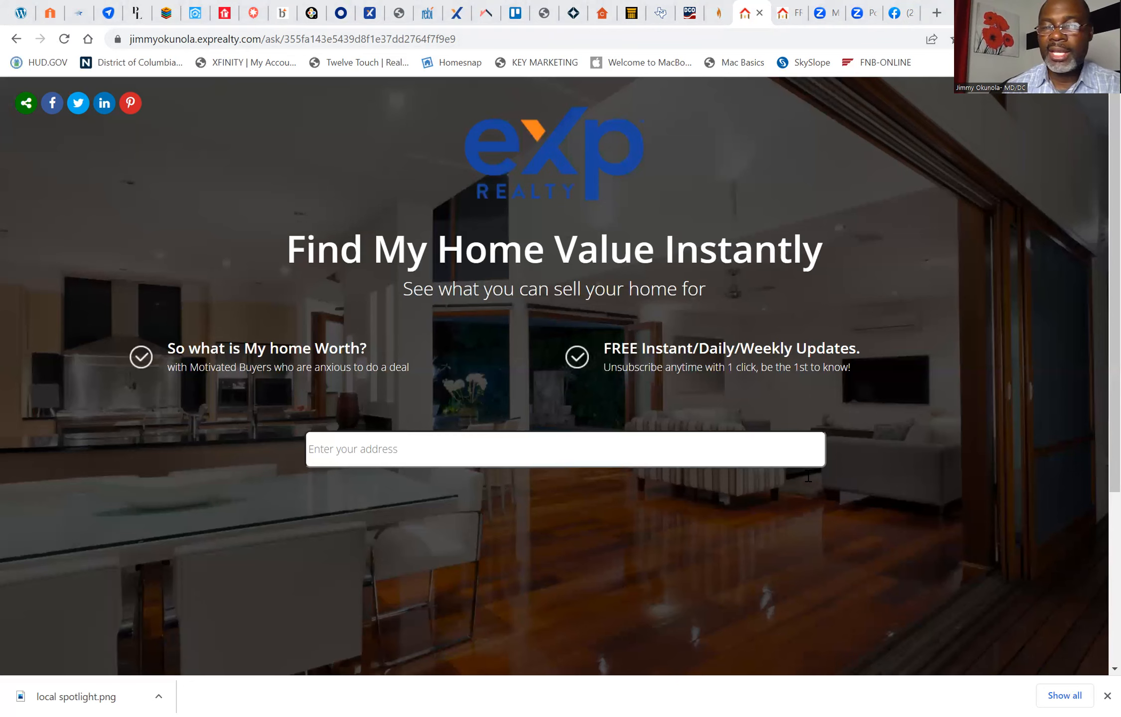
left_click(551, 371)
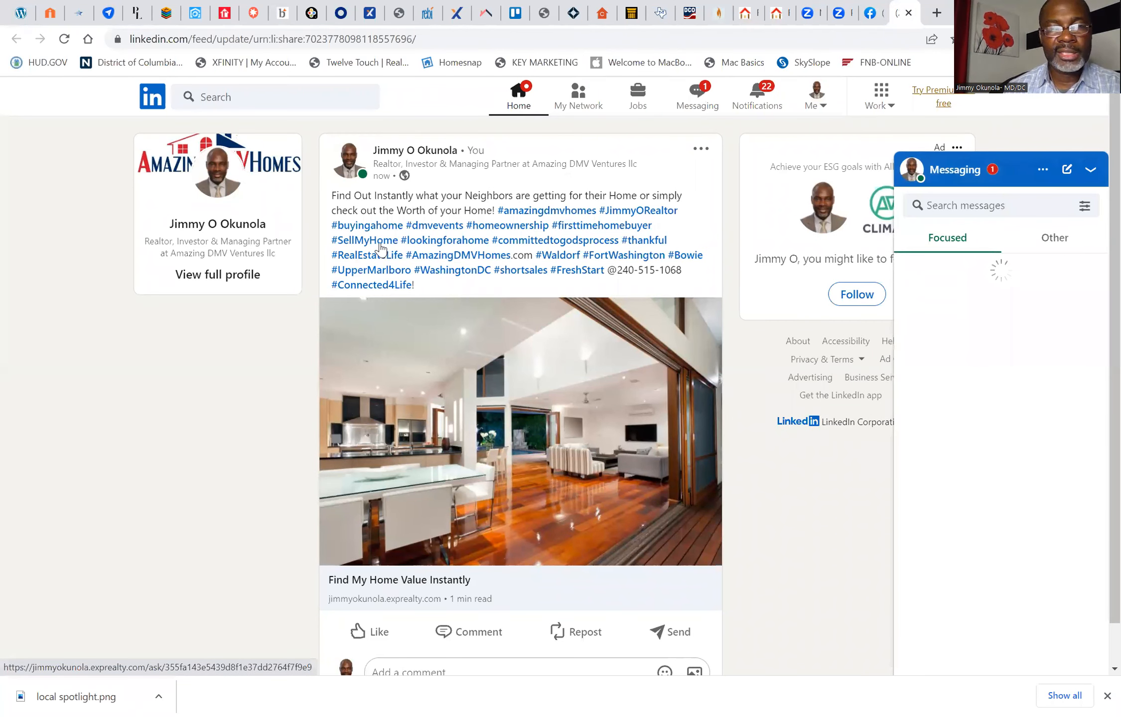
Step: Open the landing page from the LinkedIn post and request a valuation for the suggested Lanham address matching "98"
left_click(486, 425)
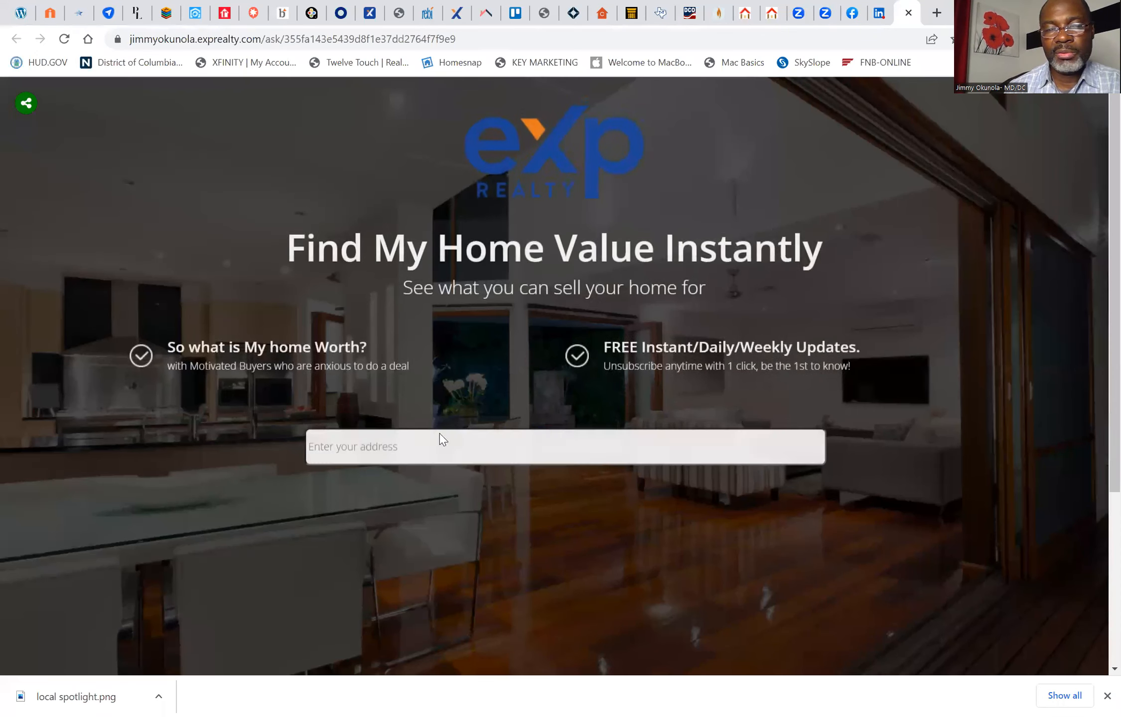
left_click(418, 440)
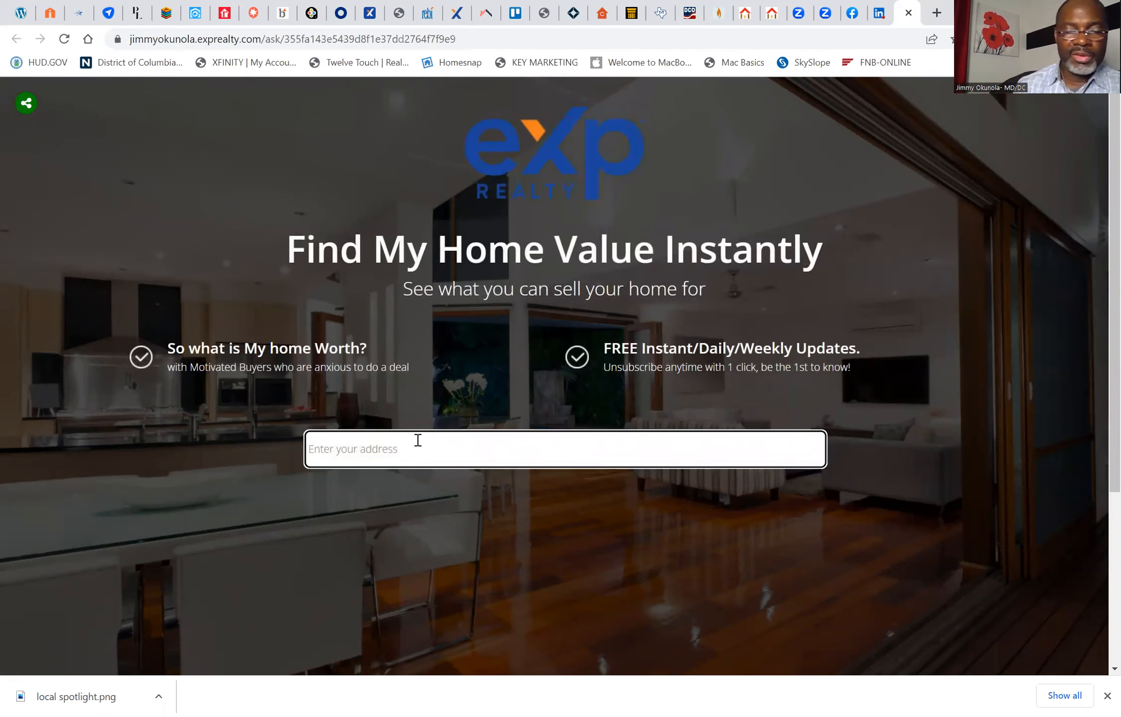
type("98")
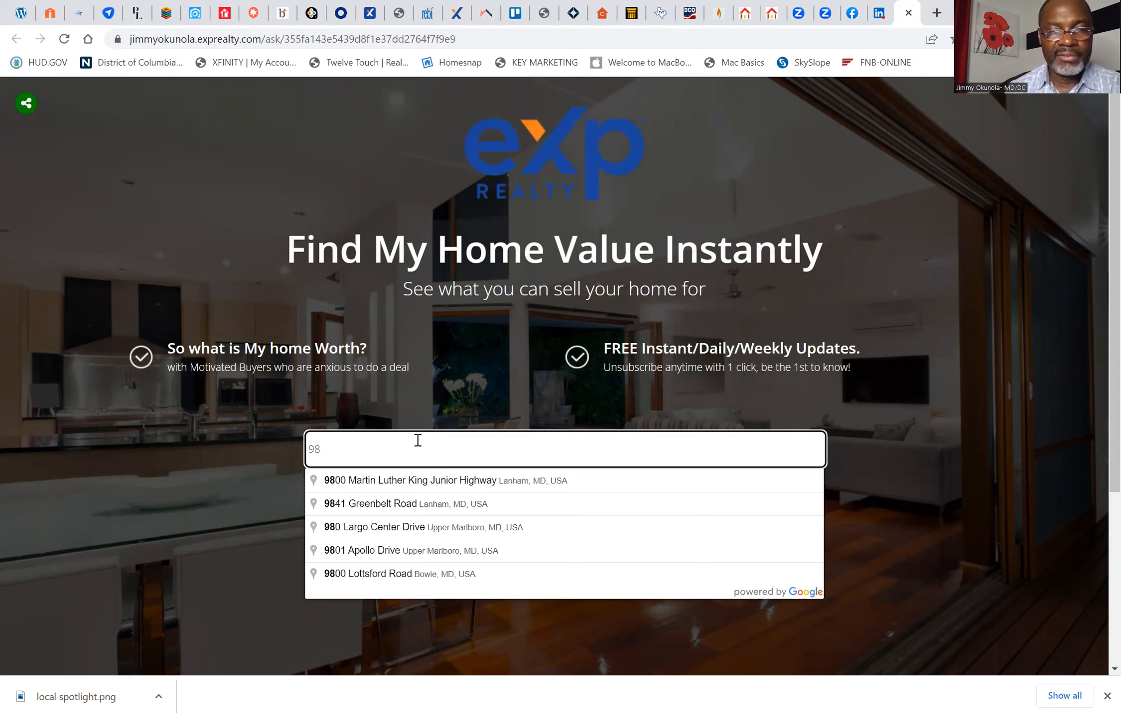
left_click(407, 510)
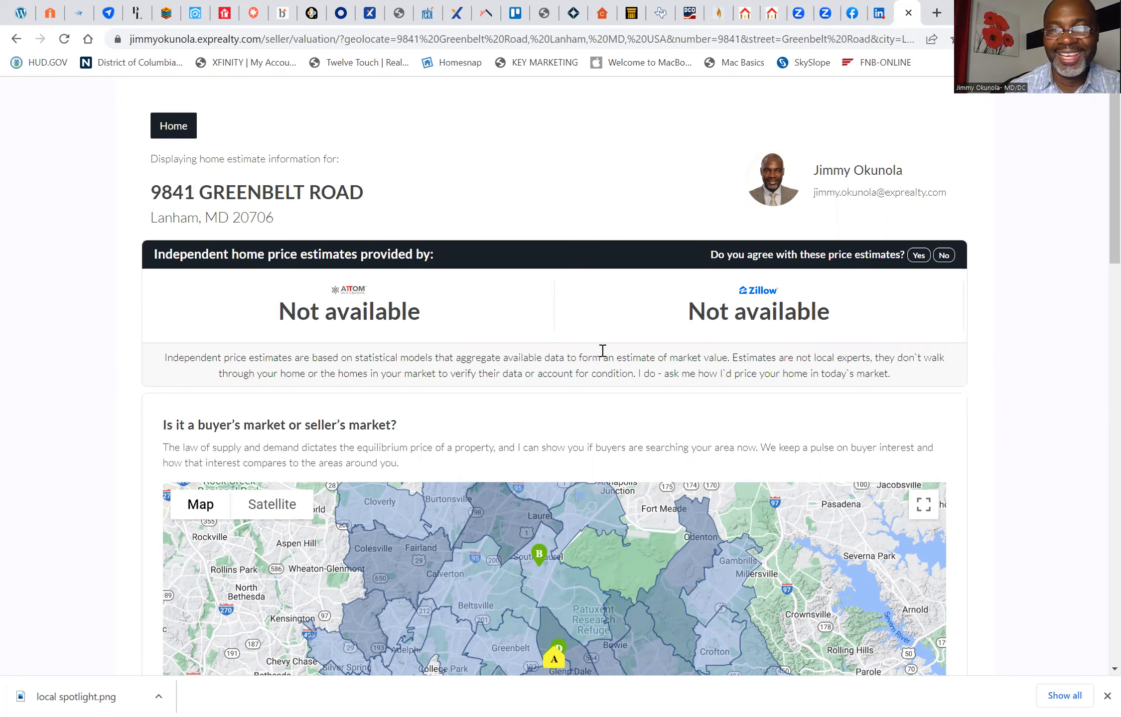
Step: Close the Lanham report, reopen the landing page from the LinkedIn post, and request a valuation for the Bowie home's address
left_click(909, 13)
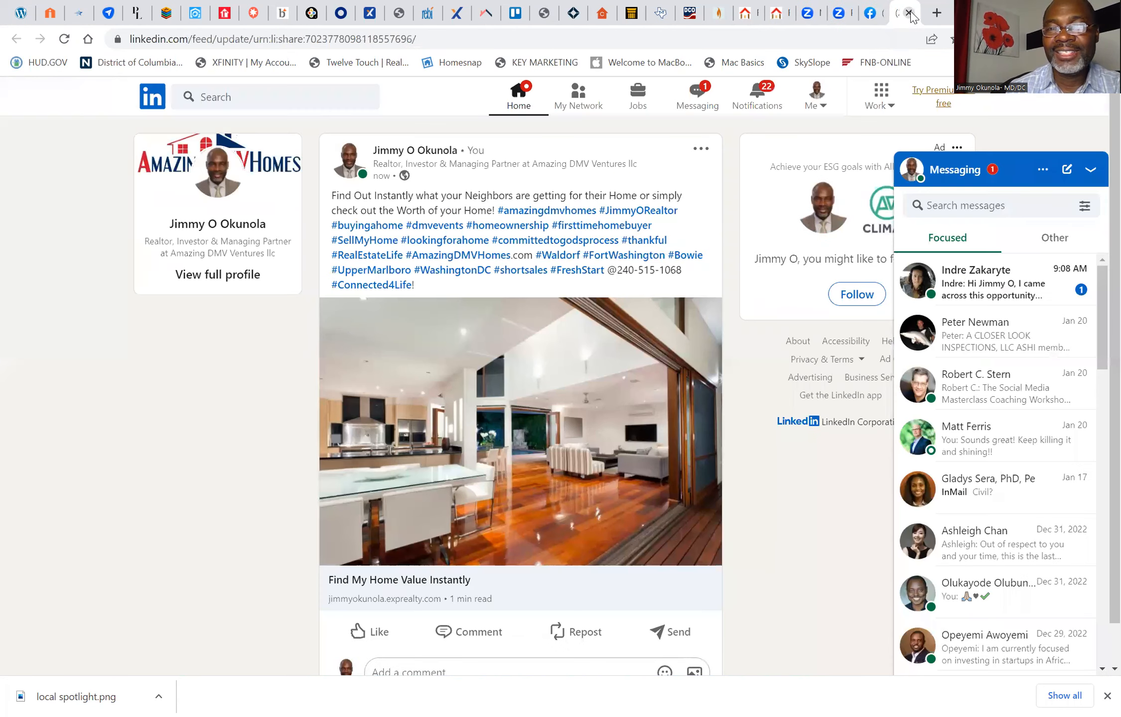
left_click(515, 427)
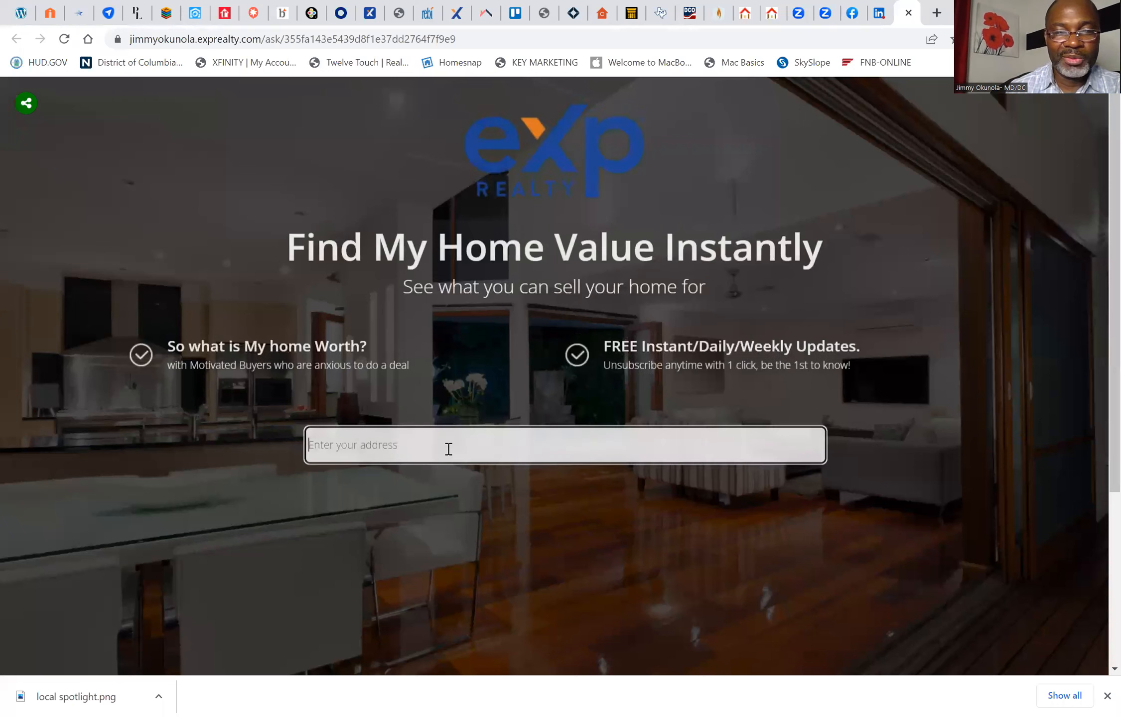
type("131")
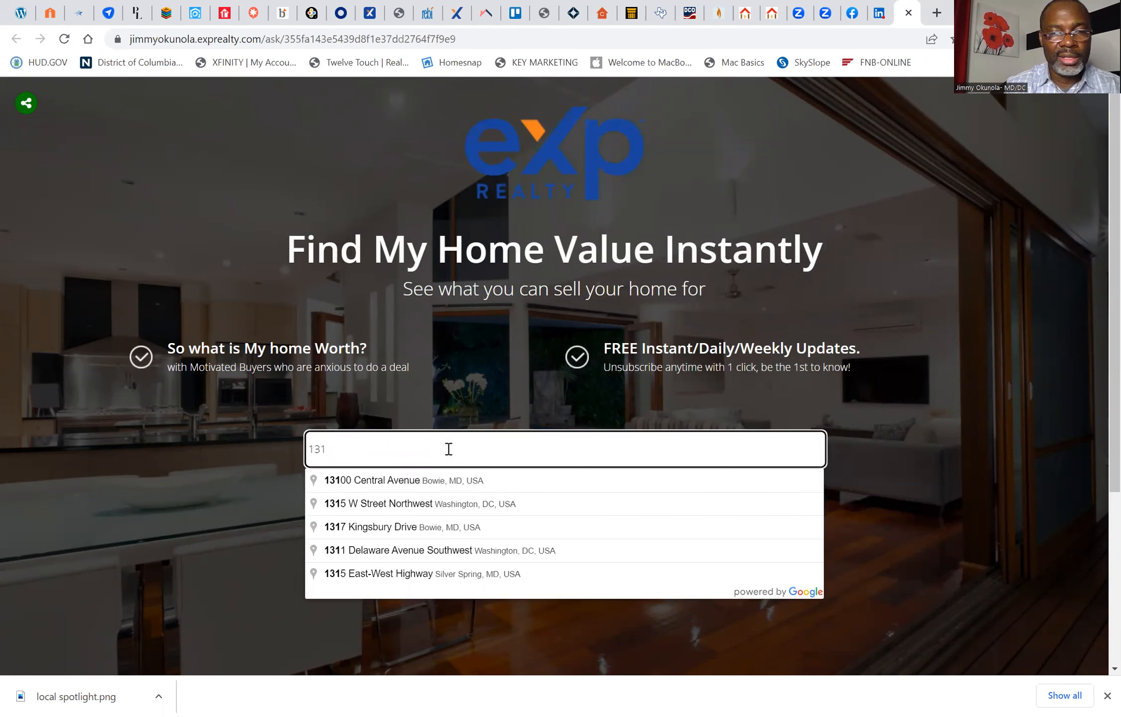
type("09")
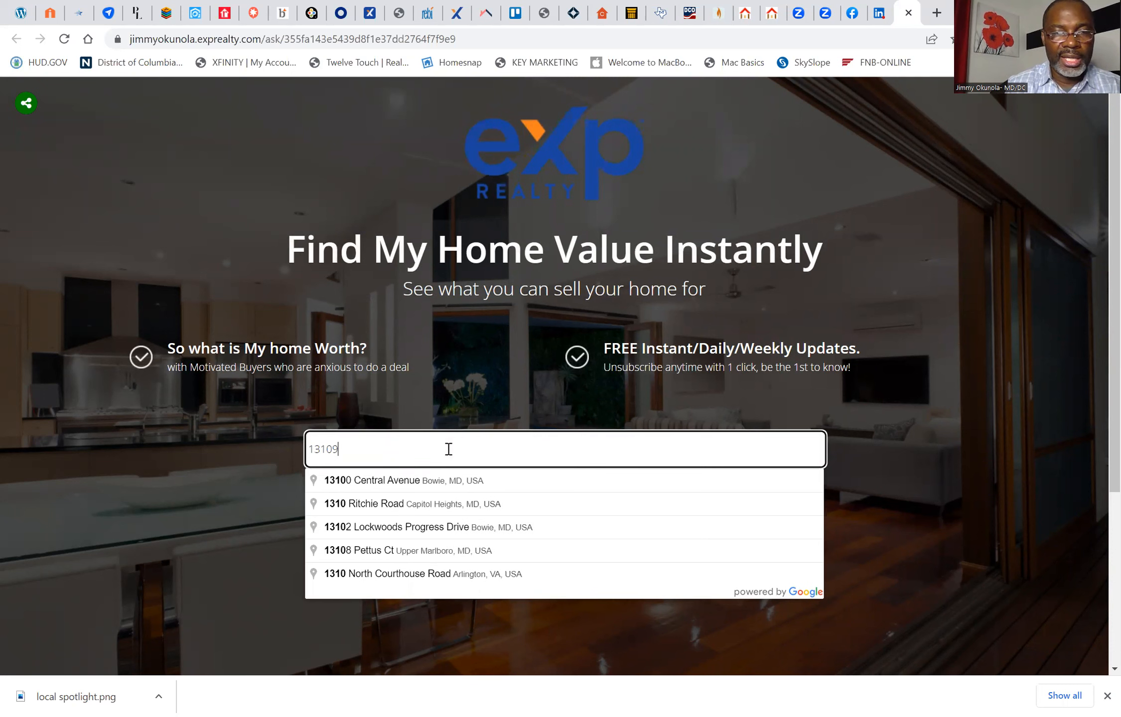
left_click(415, 505)
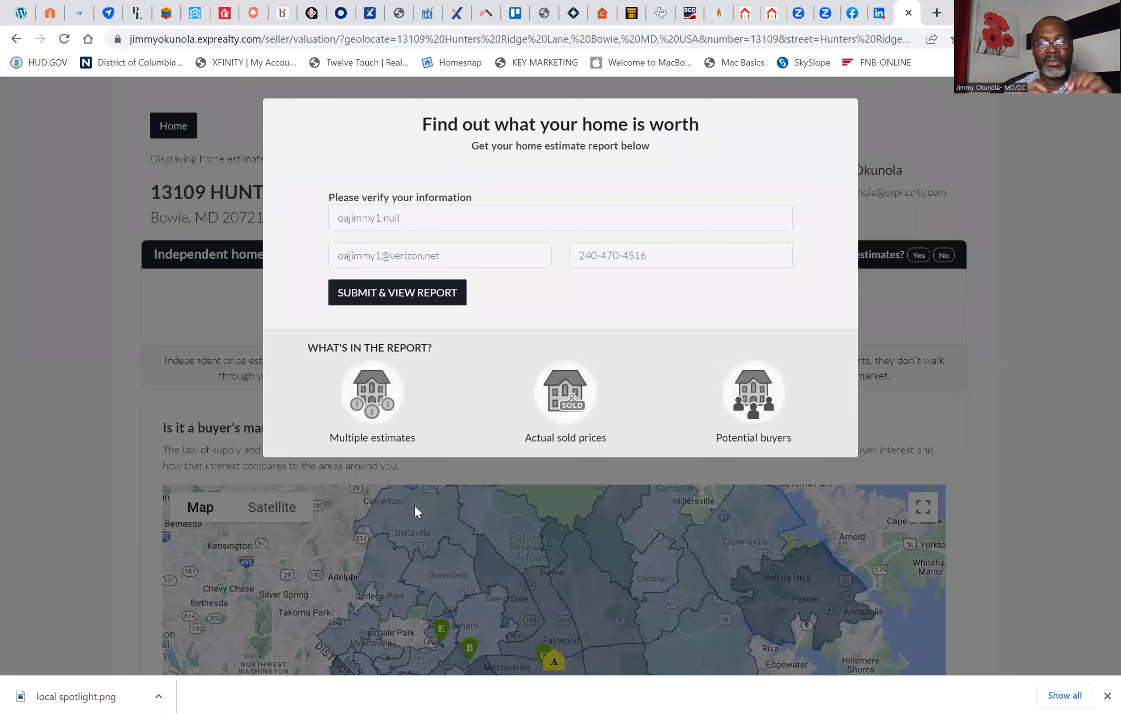
Step: Replace the name in the verification form with "TEST Homeowner" and submit it to view the home estimate report
left_click(415, 215)
key("BackSpace")
key("BackSpace")
key("BackSpace")
key("BackSpace")
key("BackSpace")
key("BackSpace")
key("BackSpace")
key("BackSpace")
key("BackSpace")
key("BackSpace")
key("BackSpace")
key("BackSpace")
key("BackSpace")
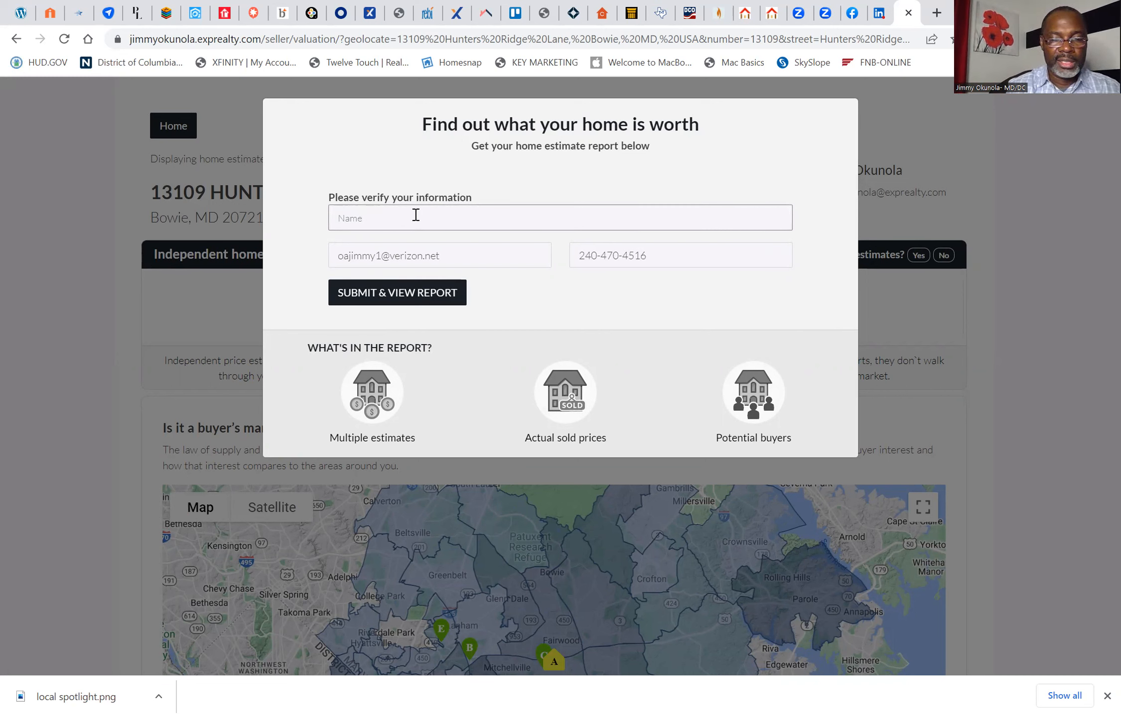
type("TEST")
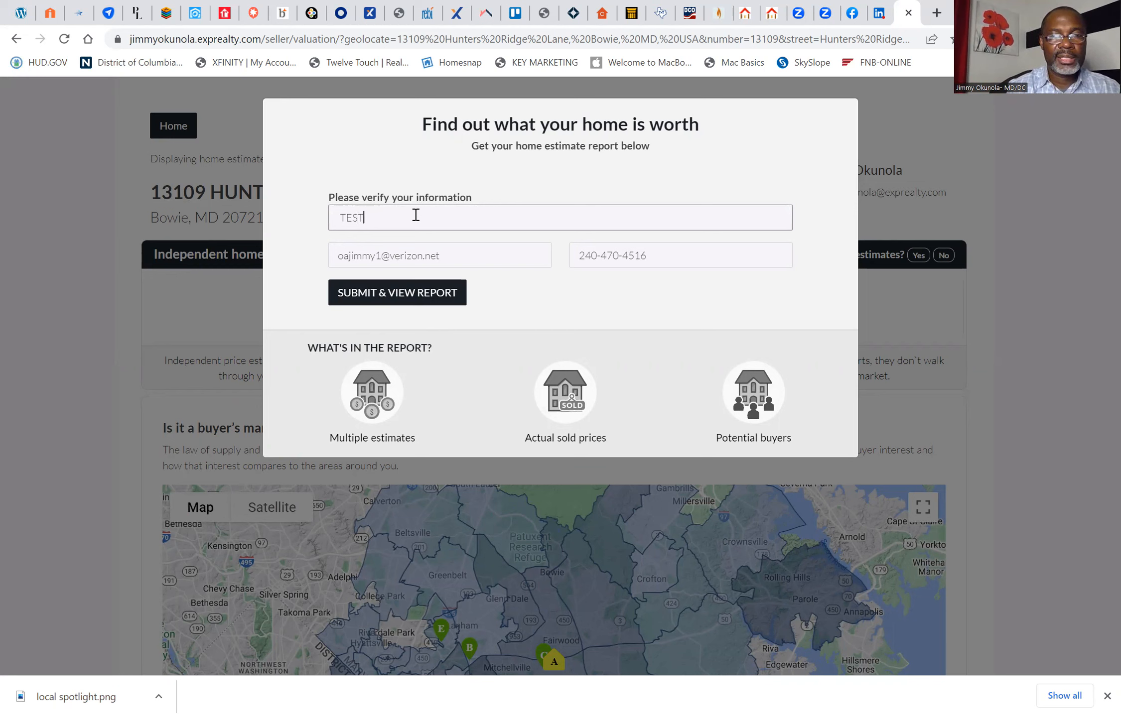
type(" H")
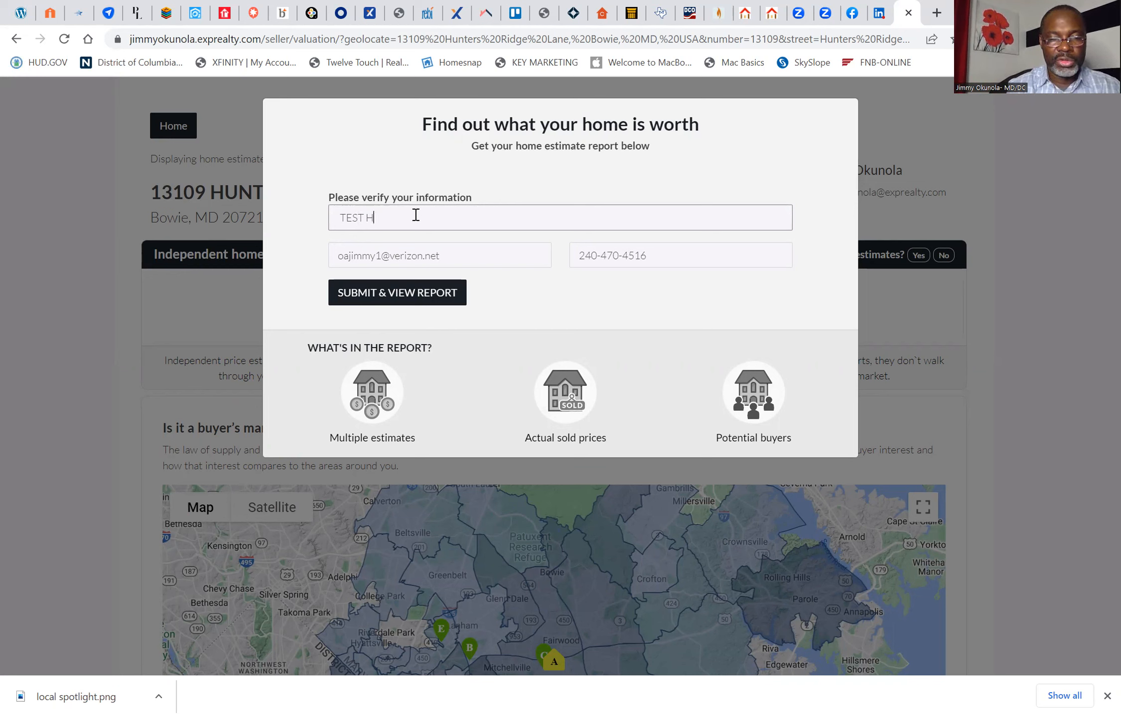
type("omeowner")
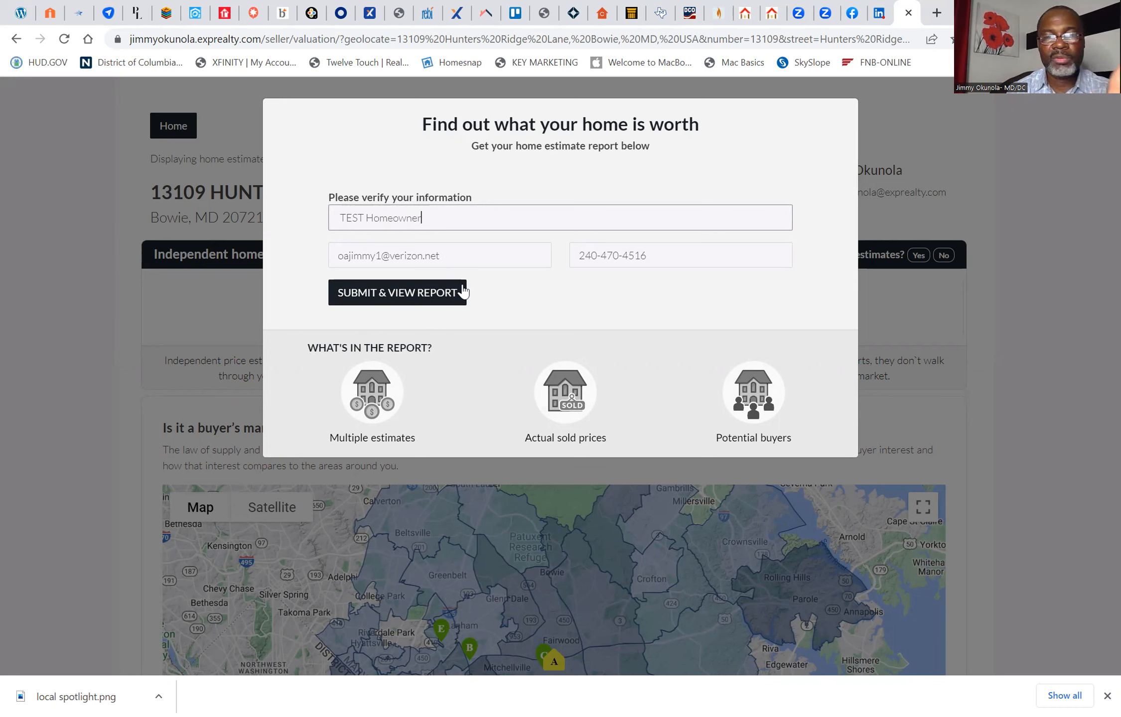
left_click(435, 298)
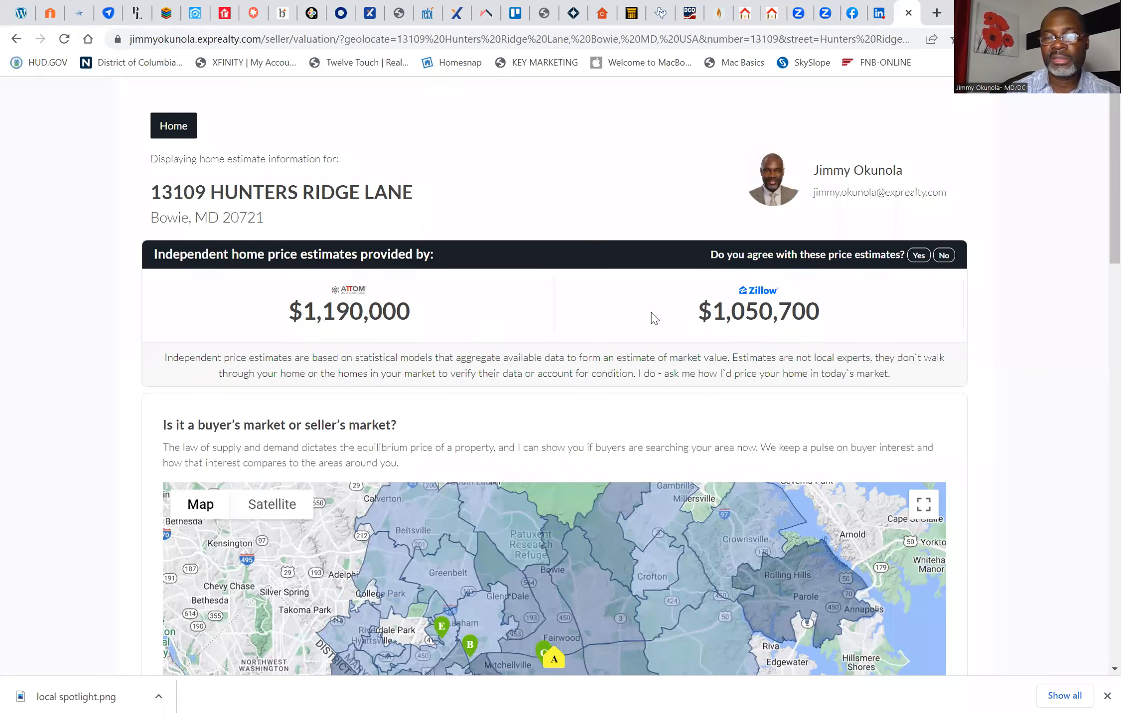
Step: Answer Yes to agreeing with the price estimates and submit the message "Really?"
left_click(919, 261)
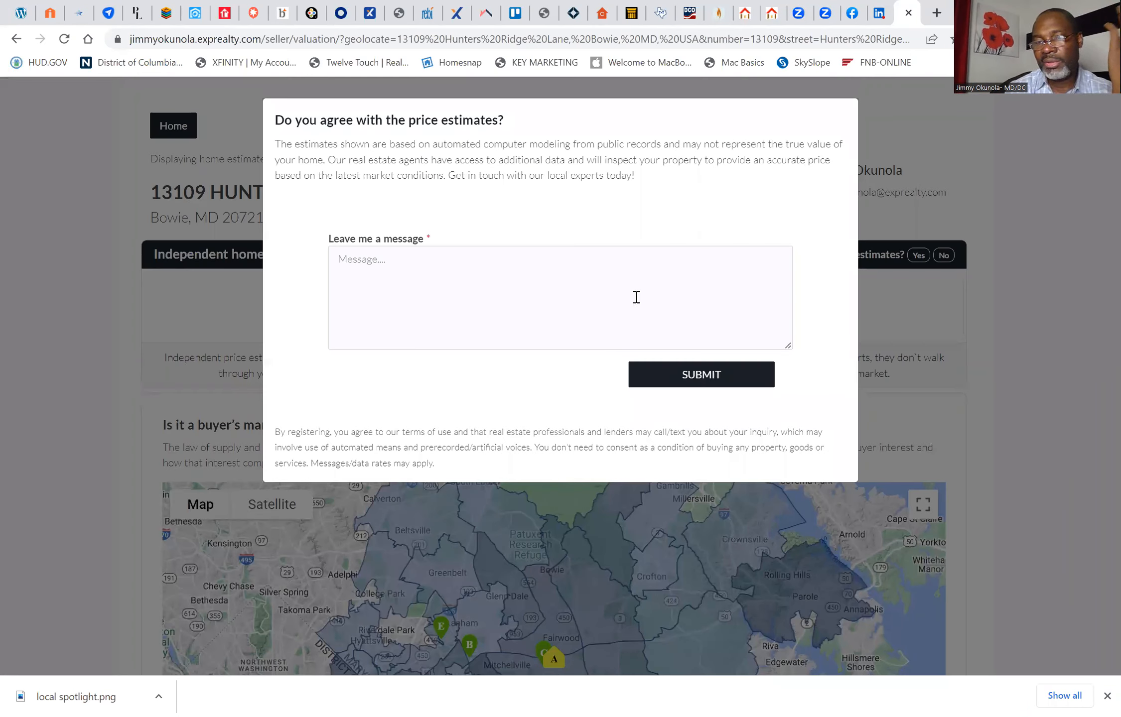
left_click(569, 303)
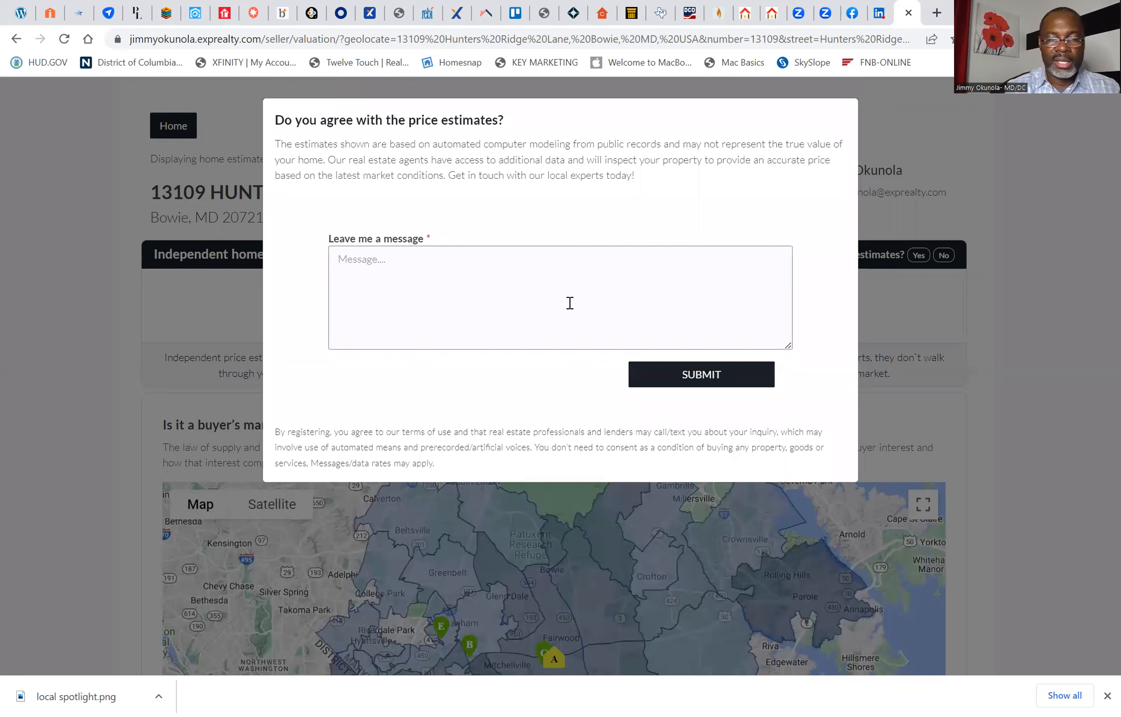
type("R")
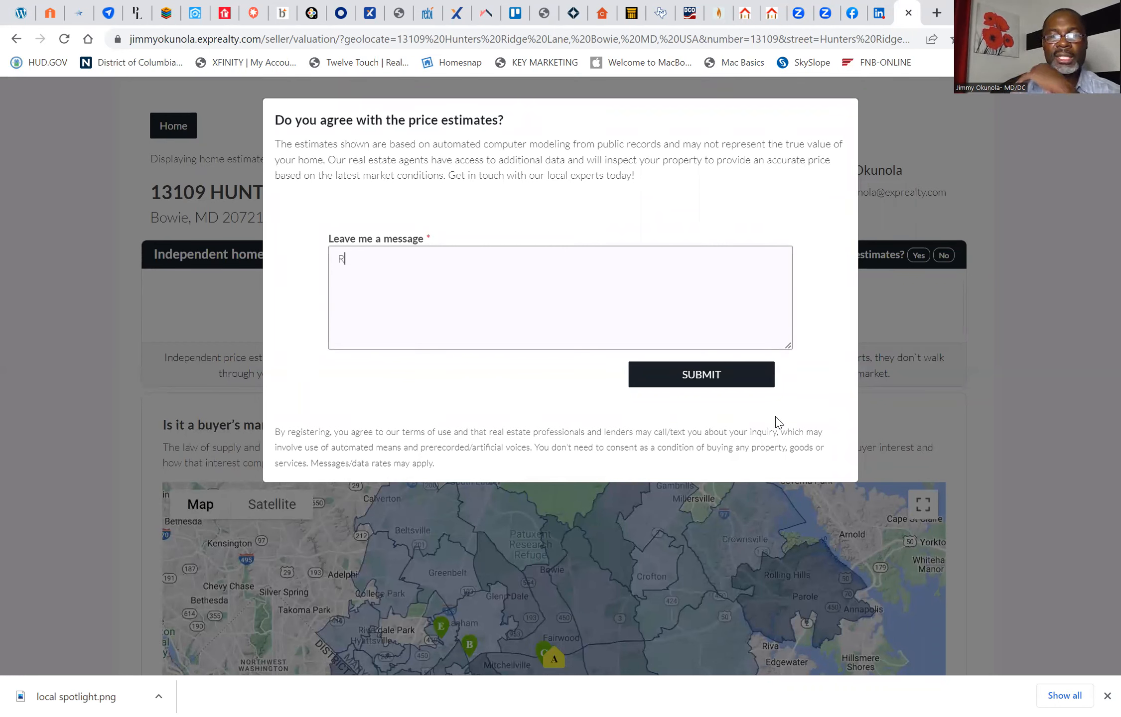
type("eally?")
left_click(710, 381)
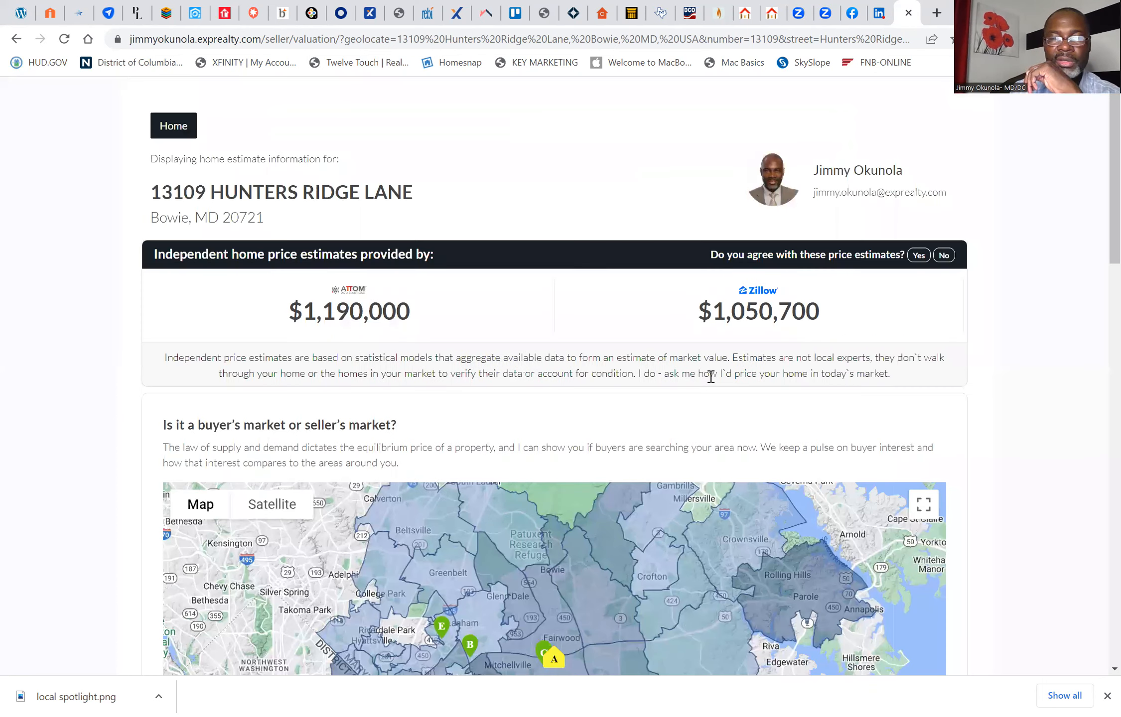
Step: Switch to the kvCORE dashboard, reload it, and examine the recent activity cards for the test valuations and submitted questions
left_click(201, 15)
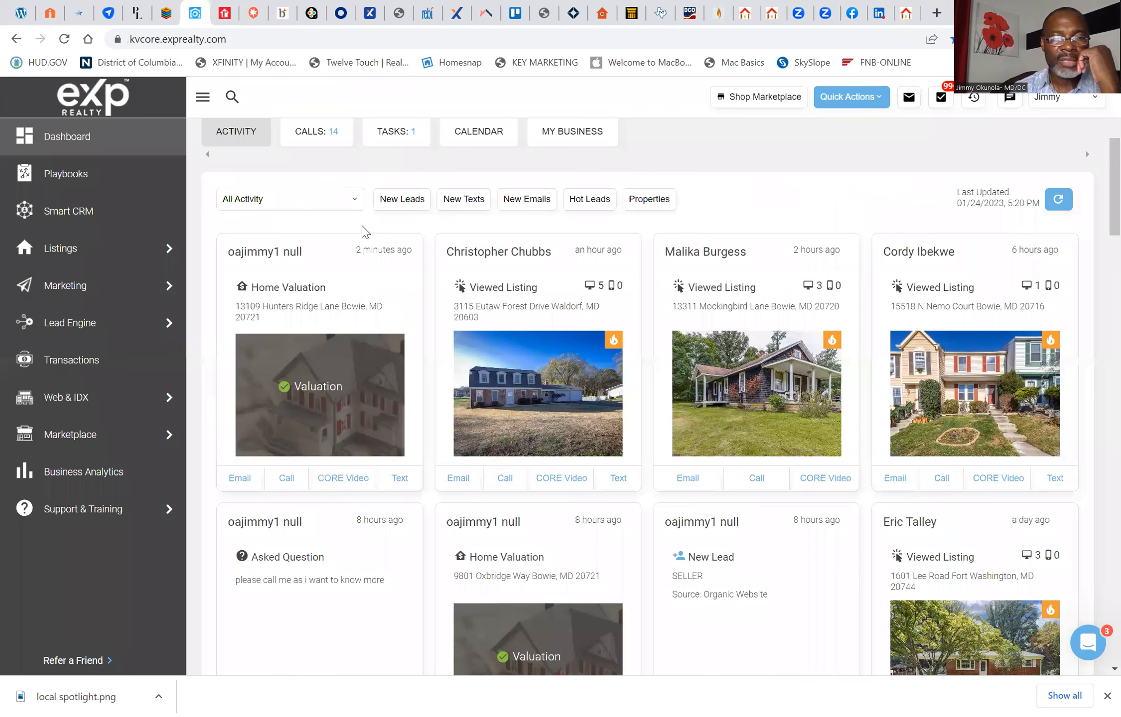
left_click(64, 39)
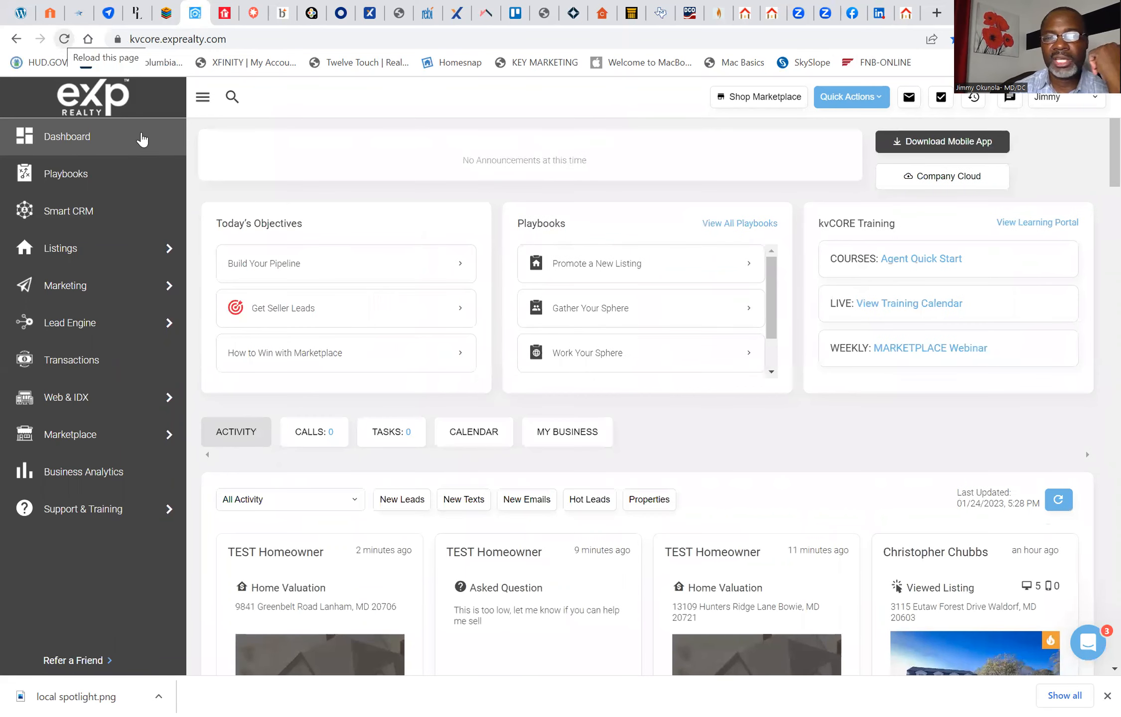
scroll(252, 227, "down", 1)
scroll(253, 227, "down", 4)
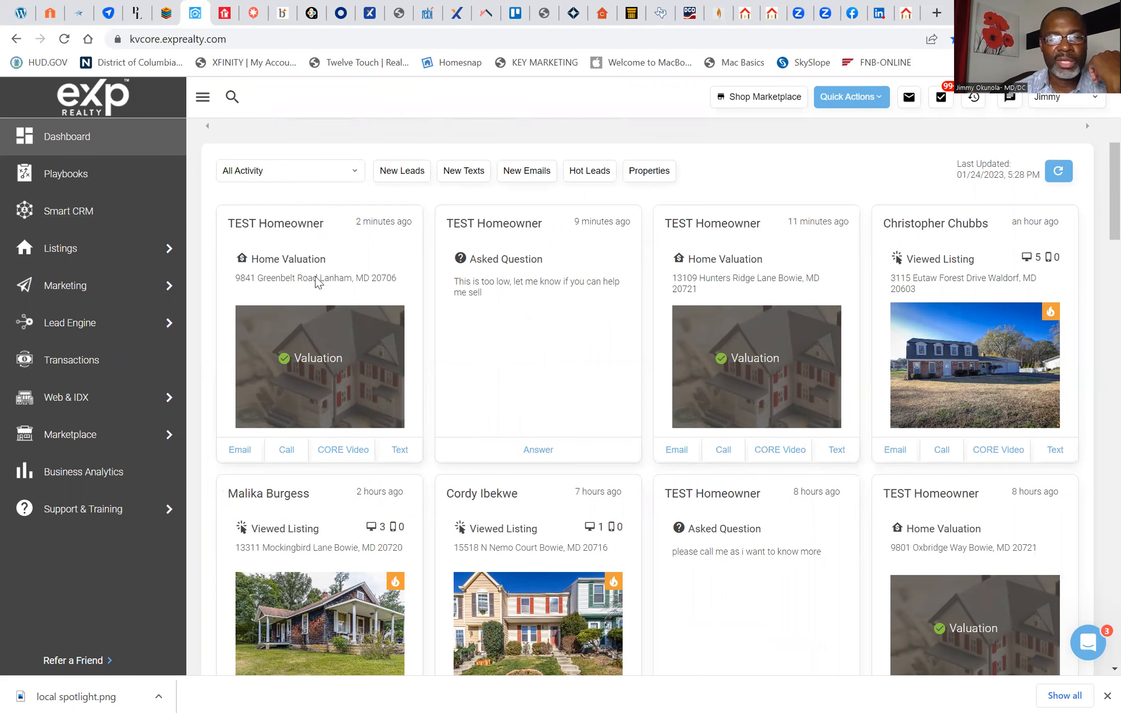
scroll(309, 273, "up", 2)
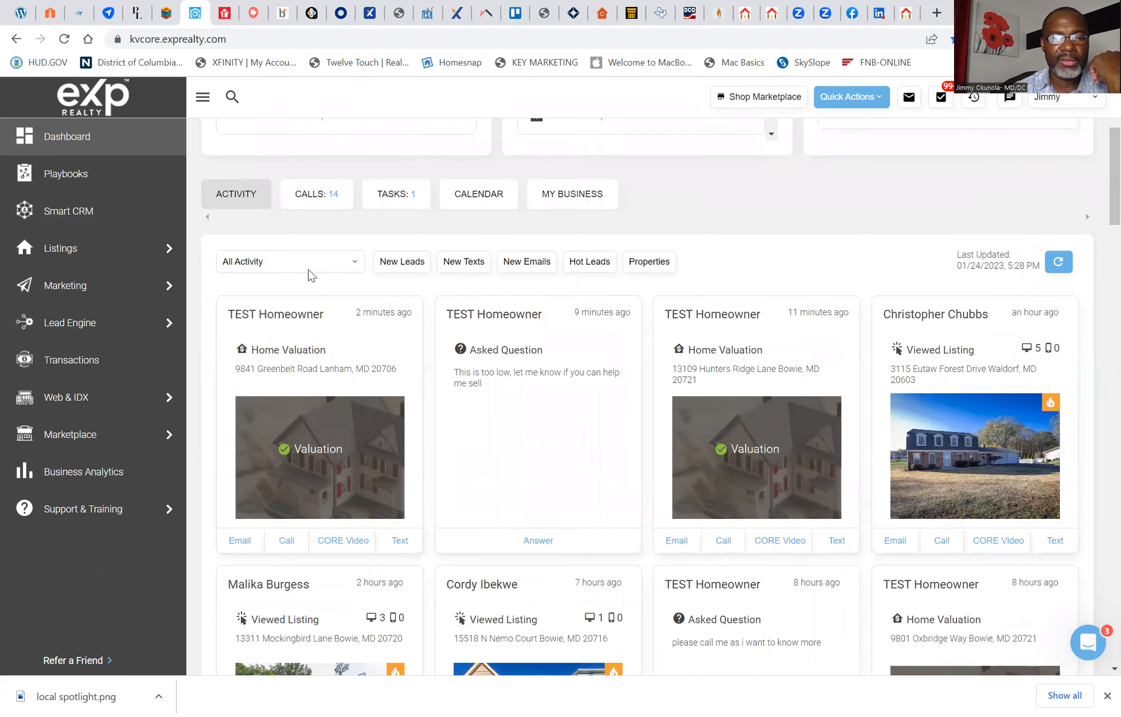
scroll(309, 270, "up", 2)
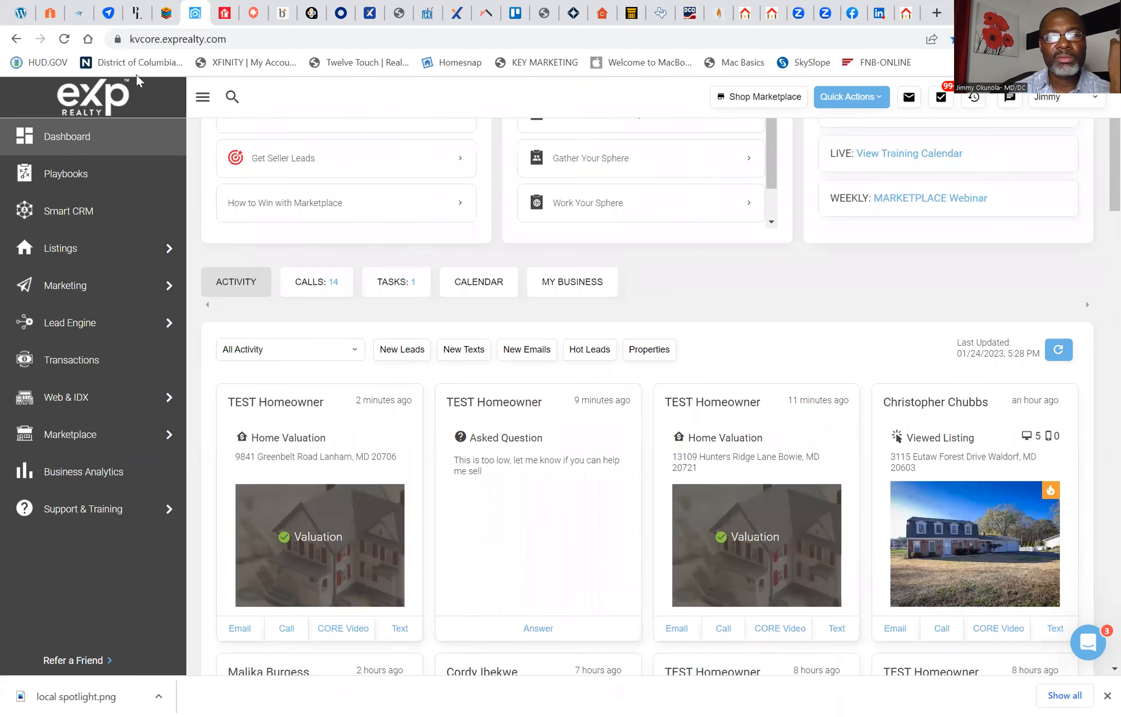
left_click(64, 38)
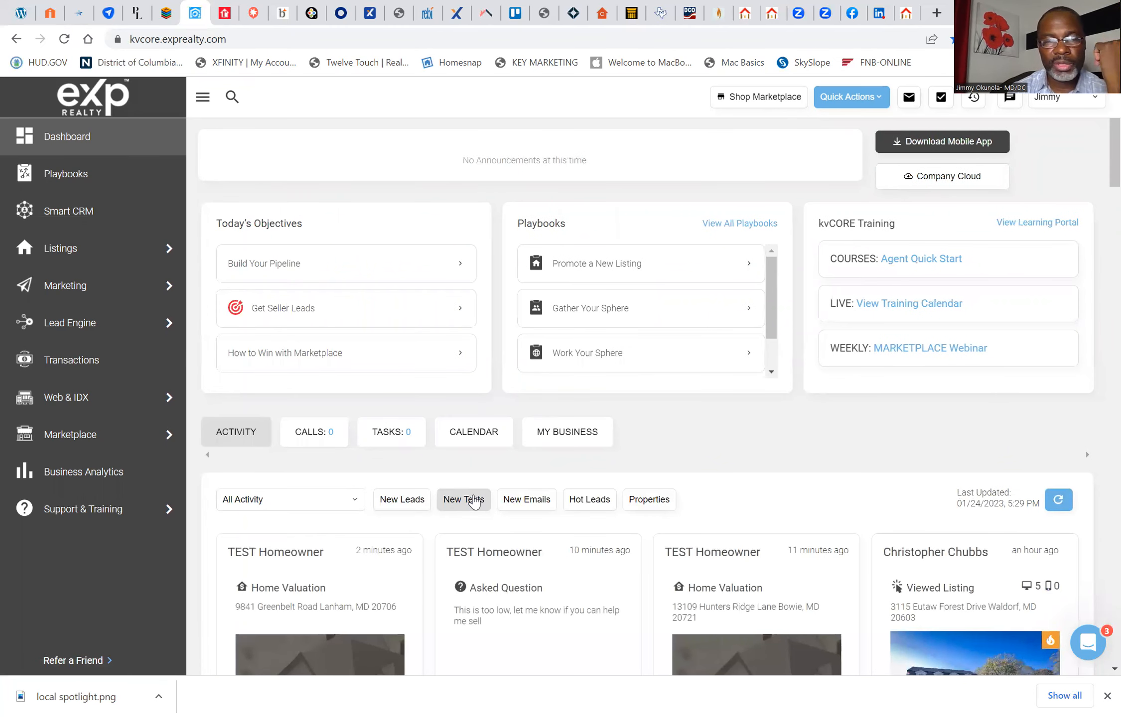
scroll(474, 501, "down", 2)
scroll(474, 494, "down", 3)
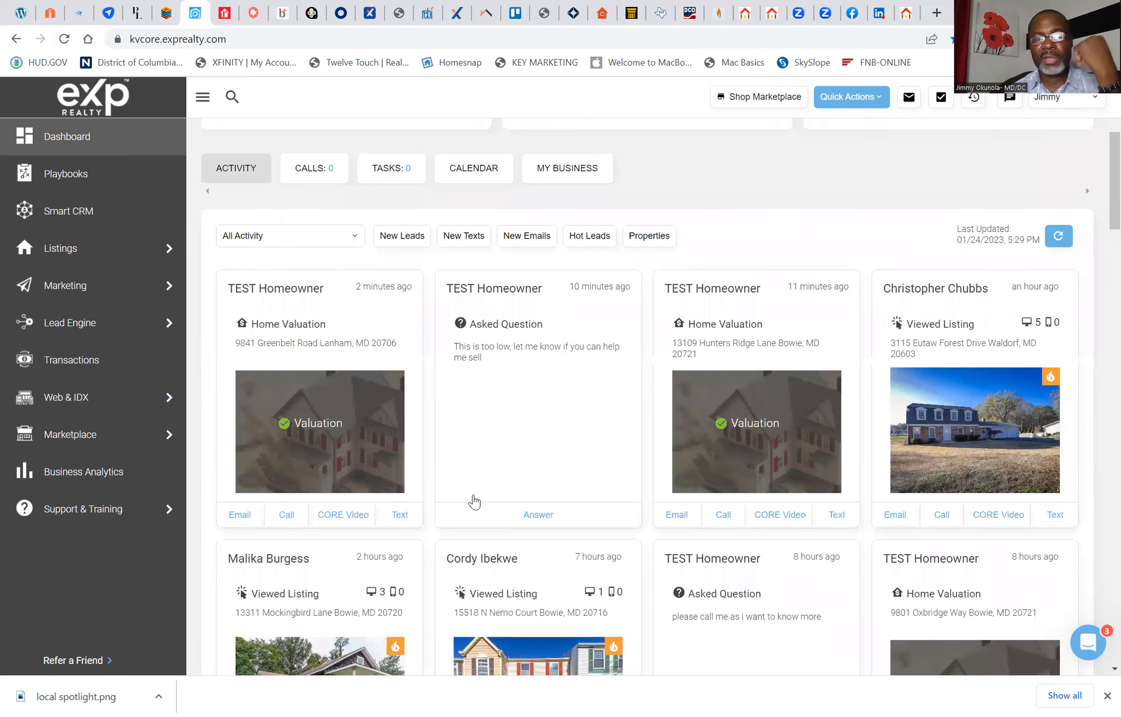